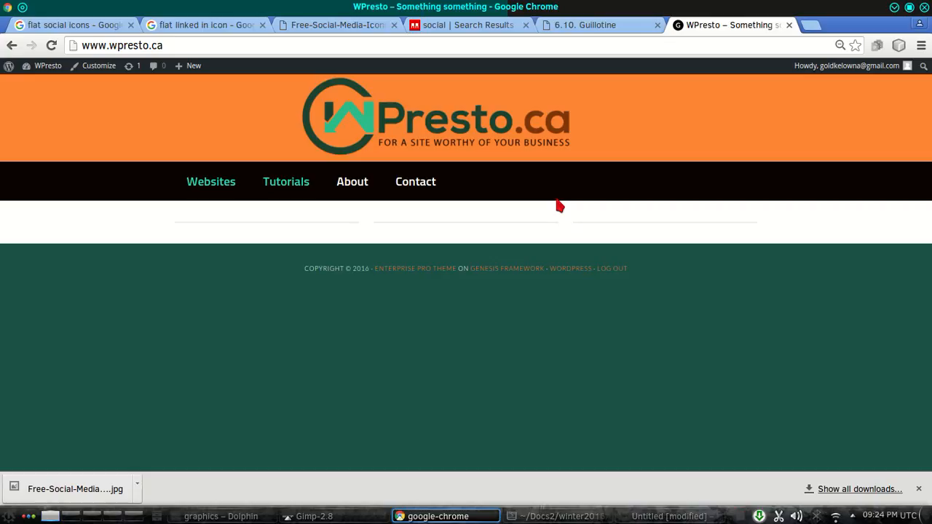
Step: View Free-Social-Media-Icons-Black-Circle-Rings-387x250.jpg from the graphics folder at full size, then close the viewer and minimize the file manager
mouse_move(250, 175)
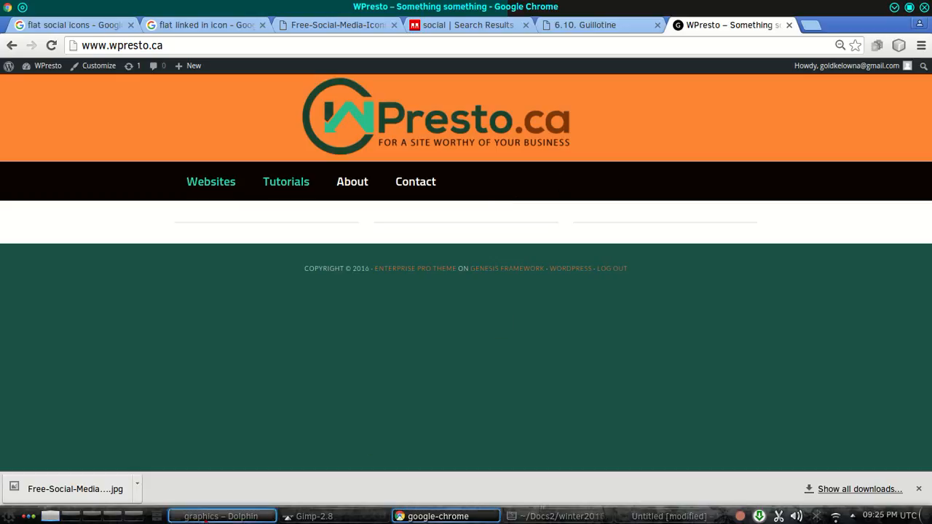
left_click(211, 517)
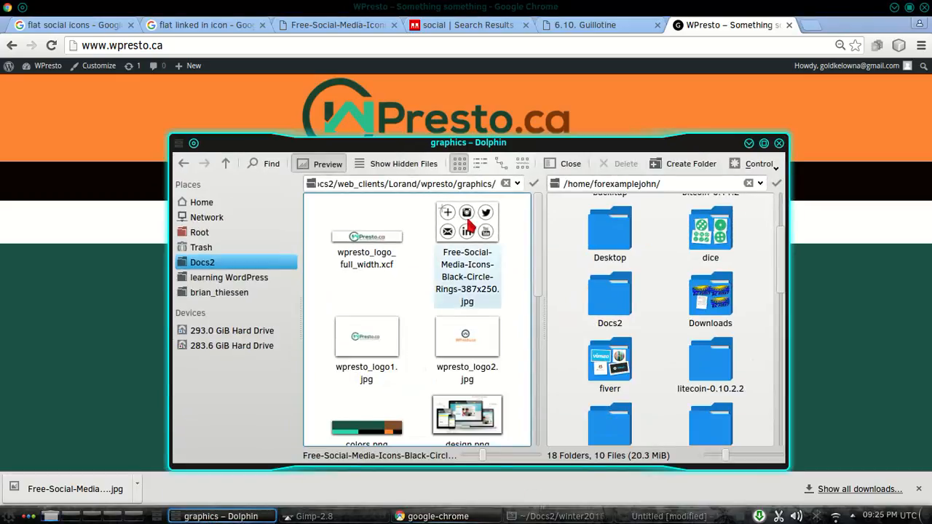
double_click(450, 279)
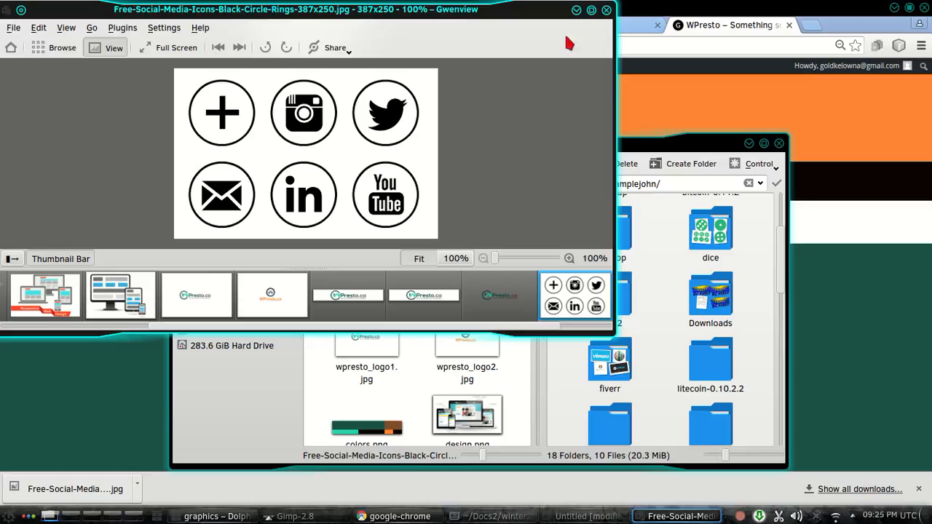
left_click_drag(544, 16, 584, 49)
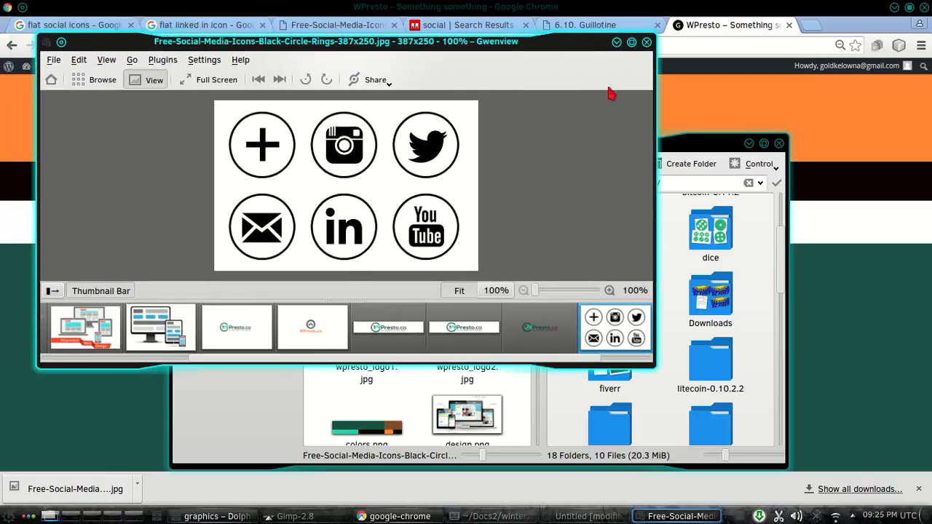
left_click(647, 41)
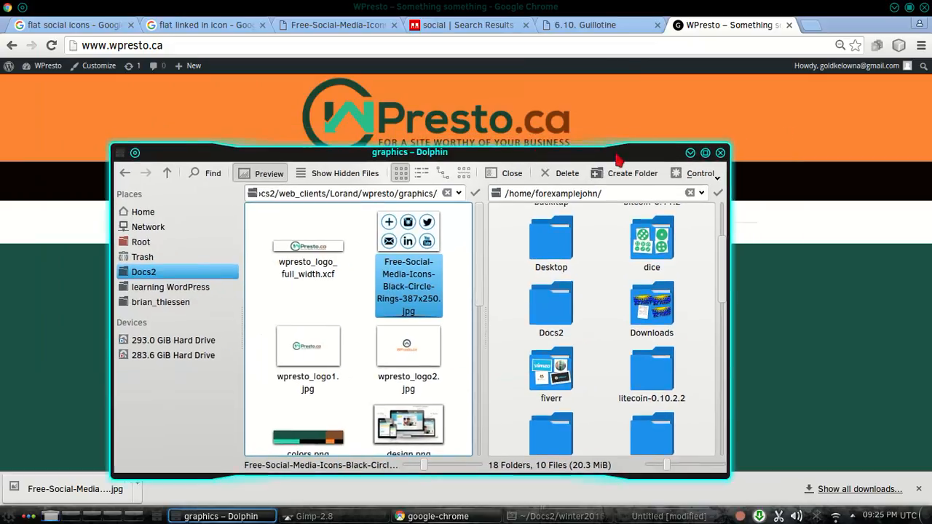
left_click(690, 155)
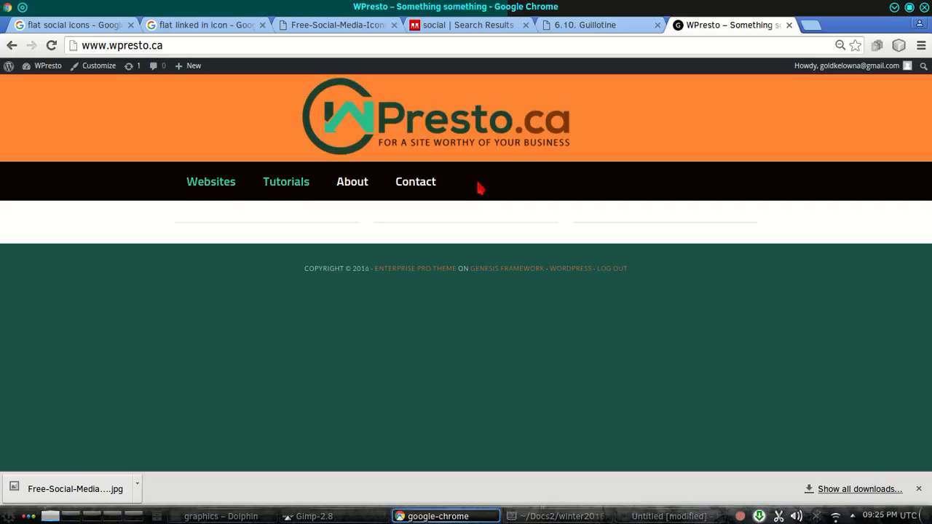
Step: Inspect the WPresto site's main navigation menu element for its height and style rules, then close the developer tools
right_click(479, 188)
left_click(527, 349)
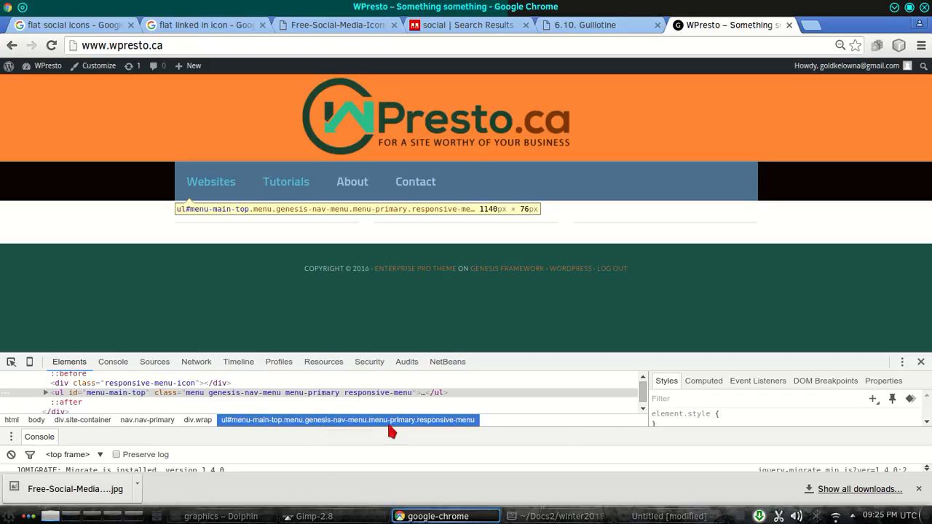
scroll(757, 411, "down", 3)
scroll(757, 411, "down", 3)
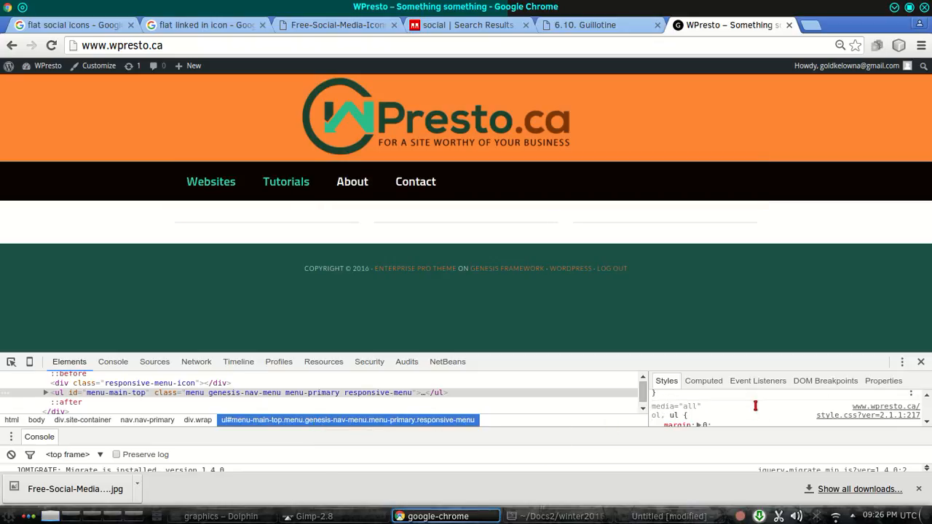
scroll(757, 412, "up", 3)
scroll(772, 406, "down", 10)
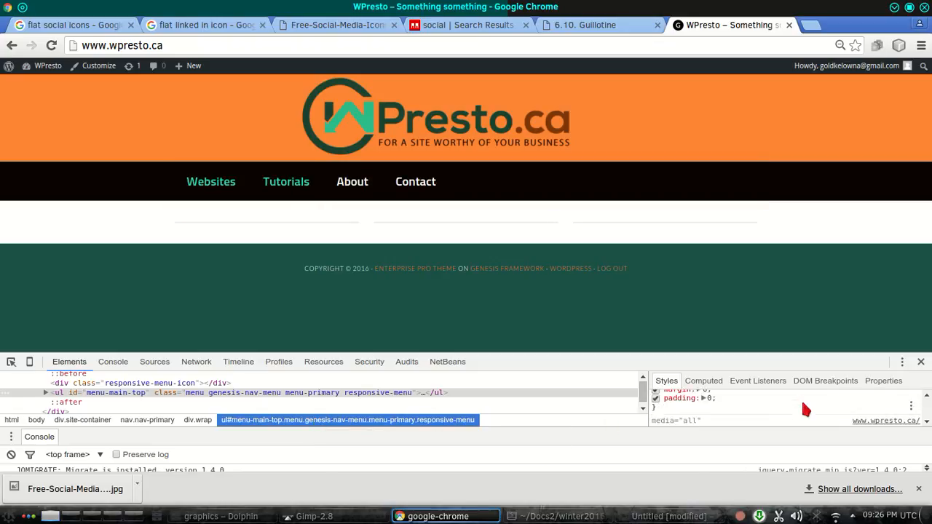
scroll(807, 405, "down", 2)
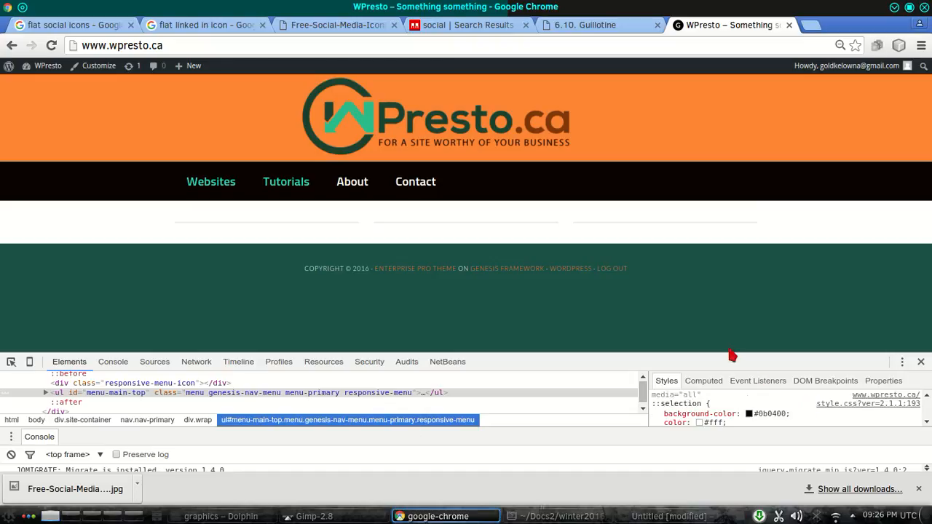
left_click_drag(730, 360, 730, 282)
scroll(772, 349, "down", 5)
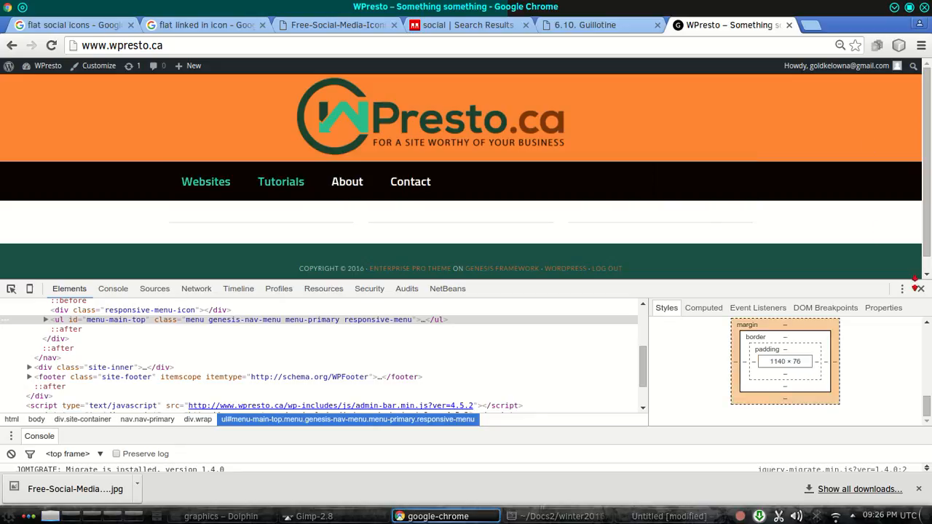
left_click(921, 288)
Step: Restore the browser to a smaller, widened window and launch the Kate text editor
left_click(910, 7)
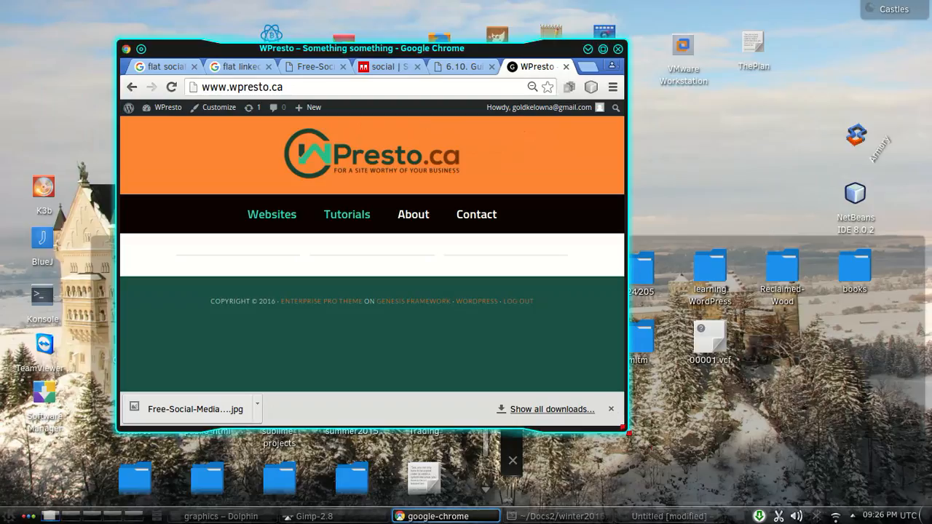
left_click_drag(626, 432, 856, 450)
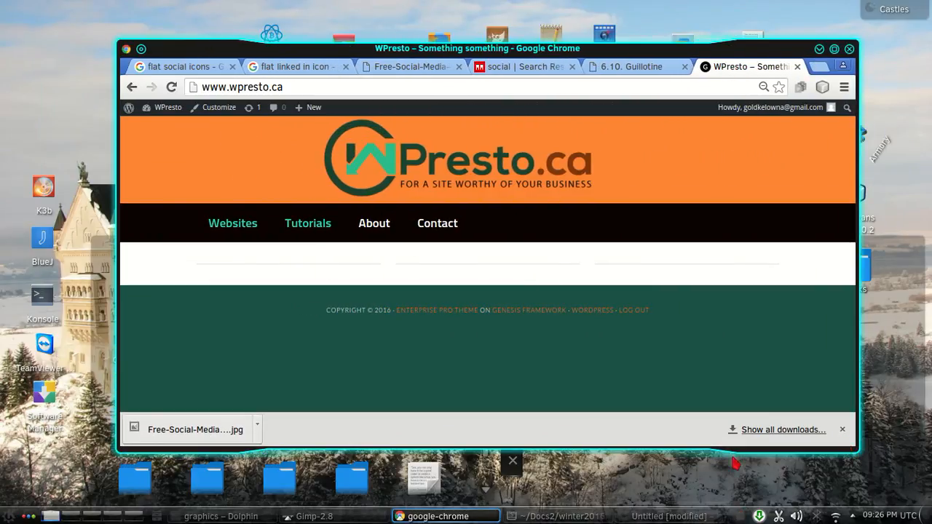
key("alt+F2")
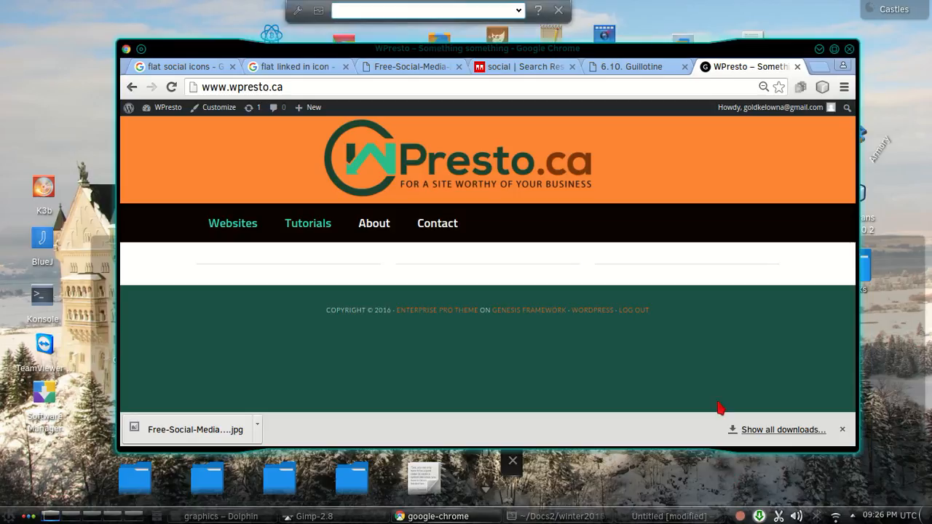
type("kate")
key("Return")
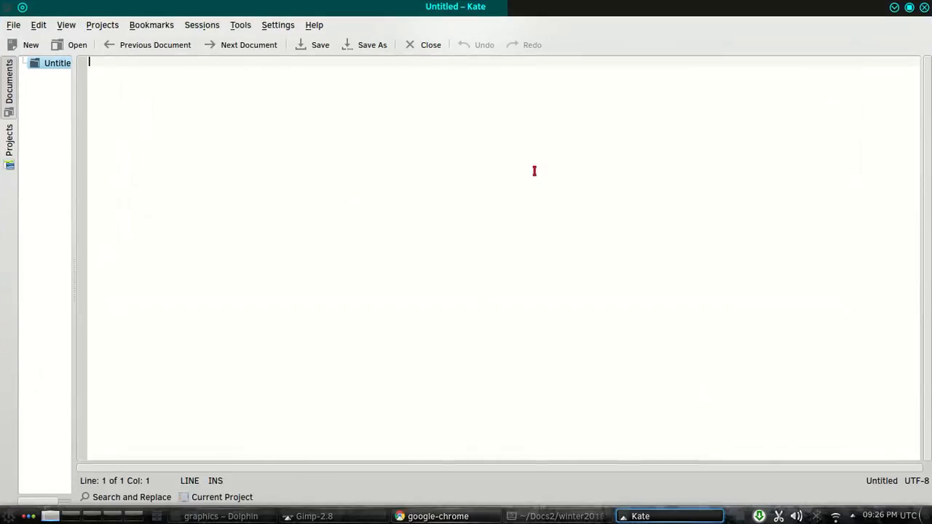
Step: Write the note "icon height 76px" in the blank document and minimize the editor
type("hell")
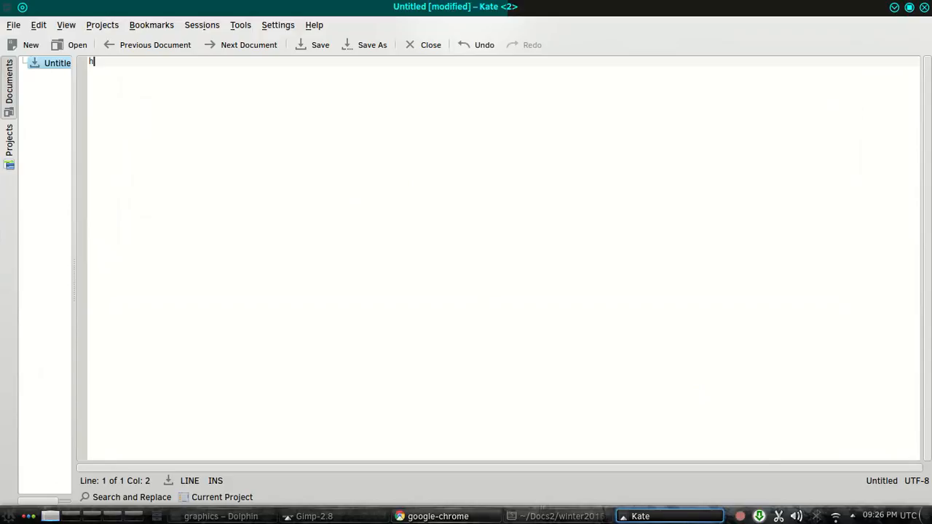
key("BackSpace")
key("BackSpace")
key("BackSpace")
key("BackSpace")
type("icon height 76 px")
key("Left")
key("Left")
key("BackSpace")
key("End")
left_click(895, 7)
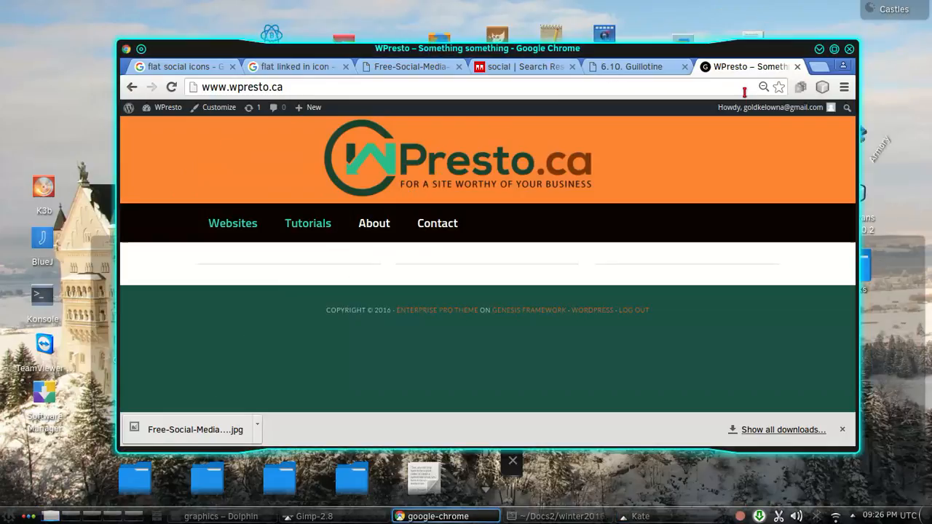
Step: Switch to the graphics folder, open Free-Social-Media-Icons-Black-Circle-Rings-387x250.jpg with GNU Image Manipulation Program, and maximize its image window
key("alt+Tab")
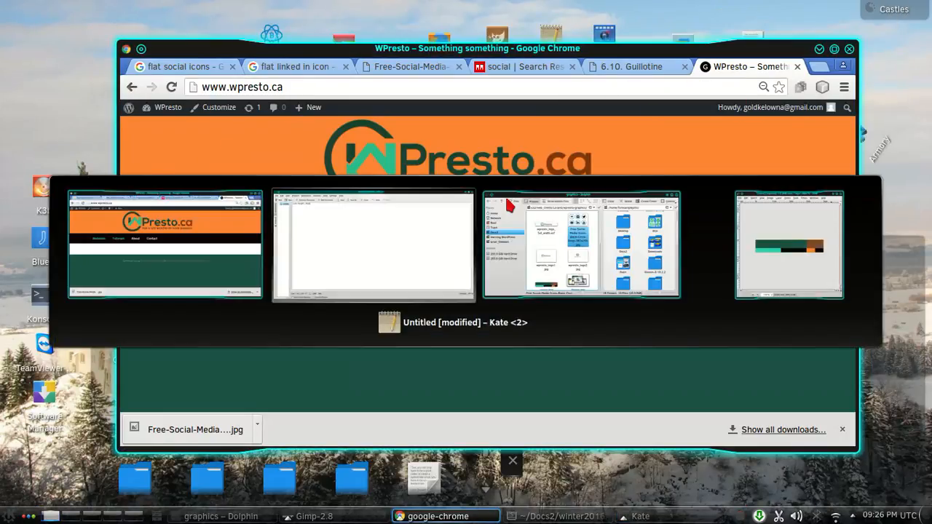
key("alt+Tab")
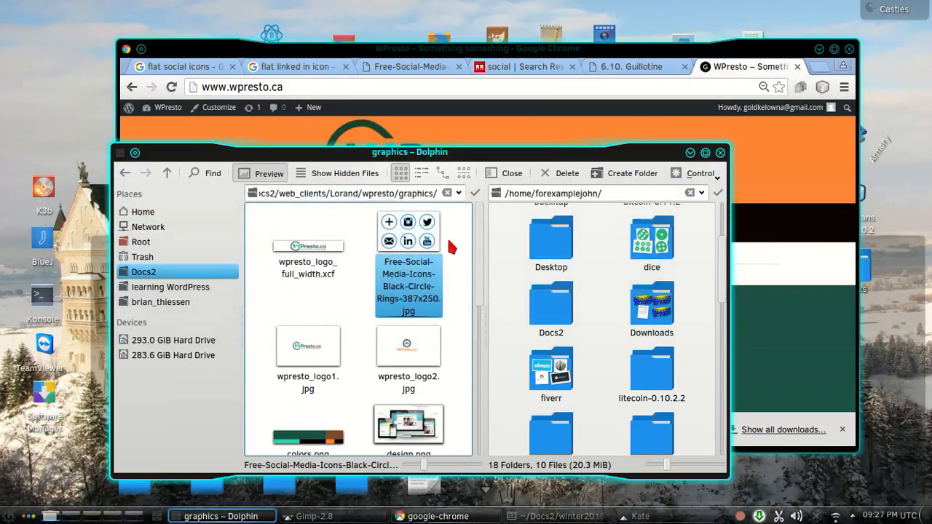
right_click(406, 231)
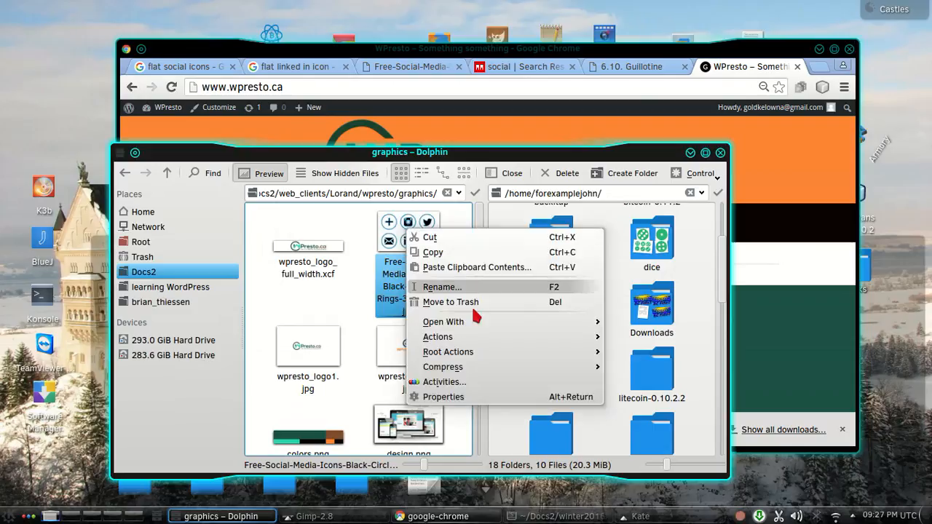
mouse_move(493, 325)
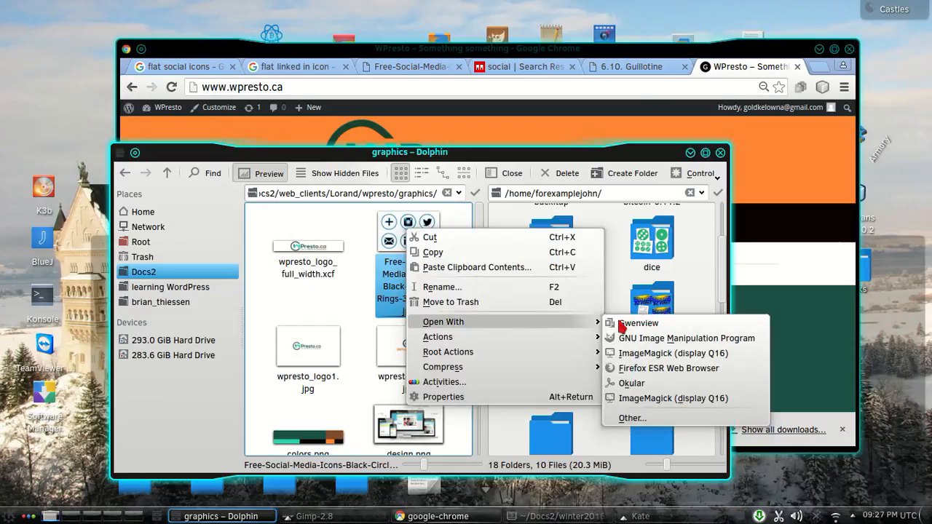
left_click(667, 339)
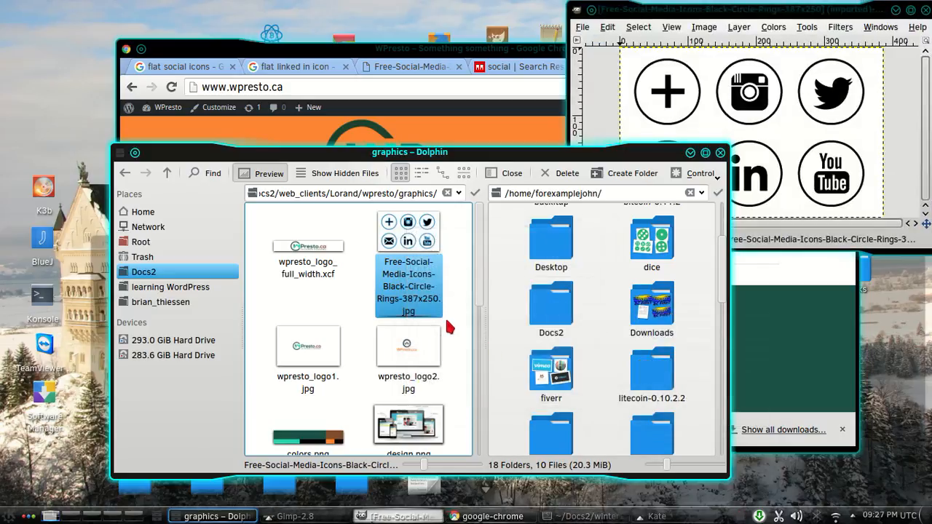
left_click_drag(631, 168, 655, 221)
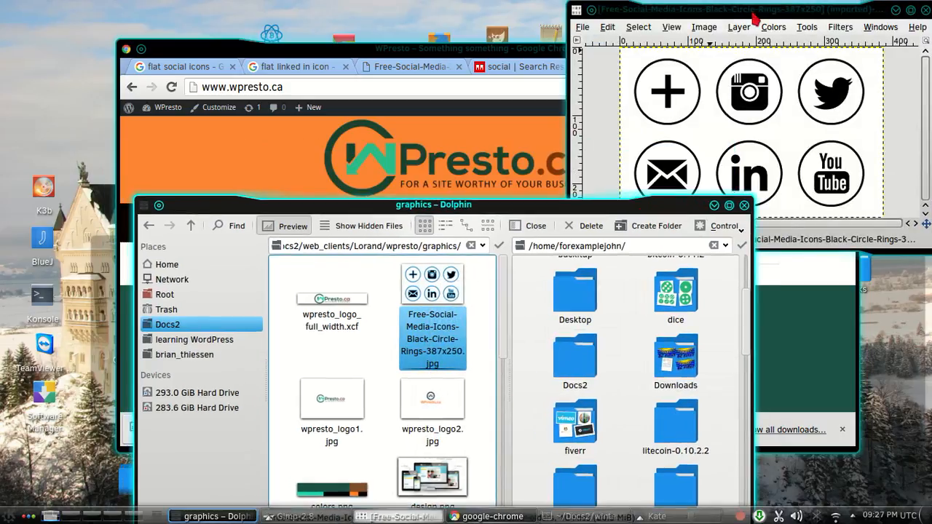
left_click(751, 21)
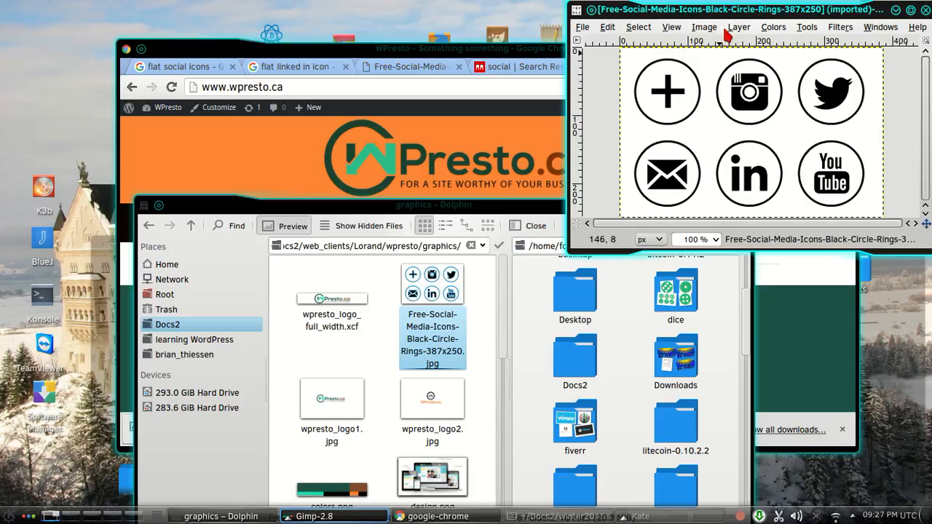
left_click_drag(751, 13, 487, 14)
left_click(646, 10)
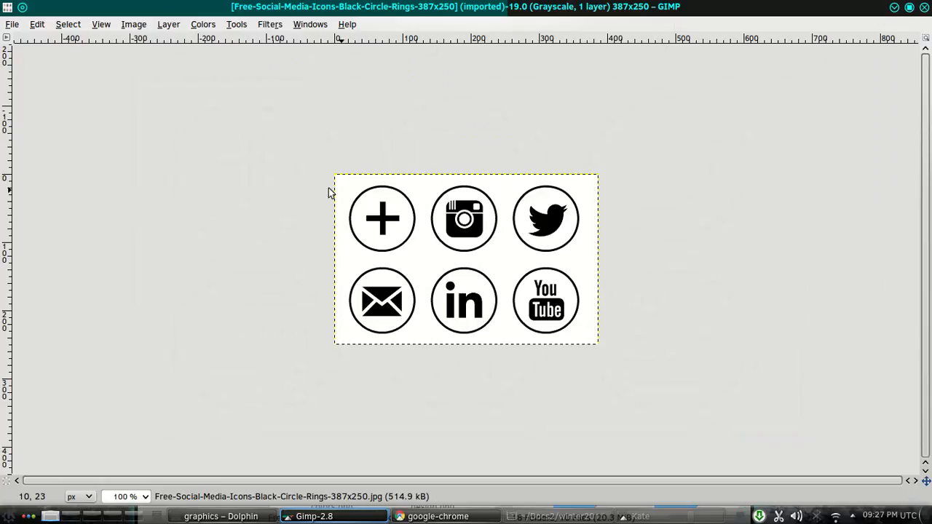
Step: Convert the social icons image from grayscale to RGB mode
left_click(209, 25)
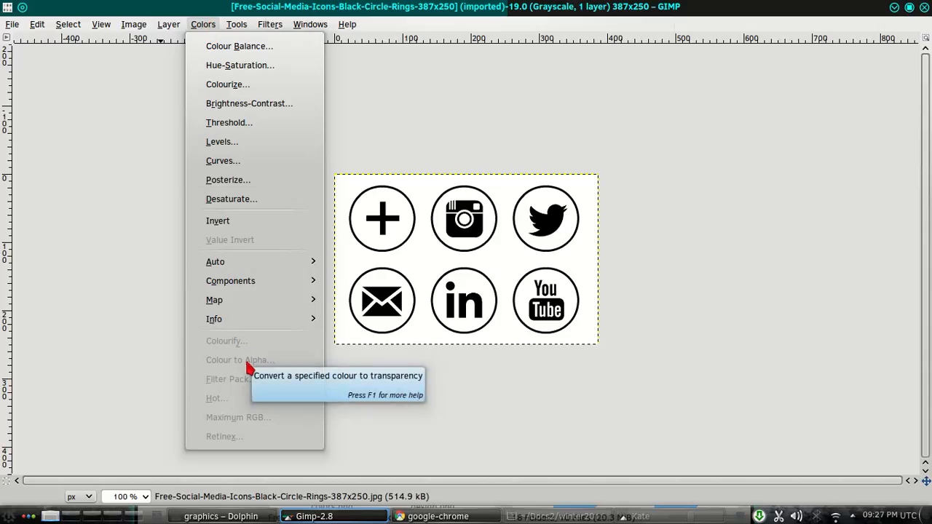
left_click(83, 229)
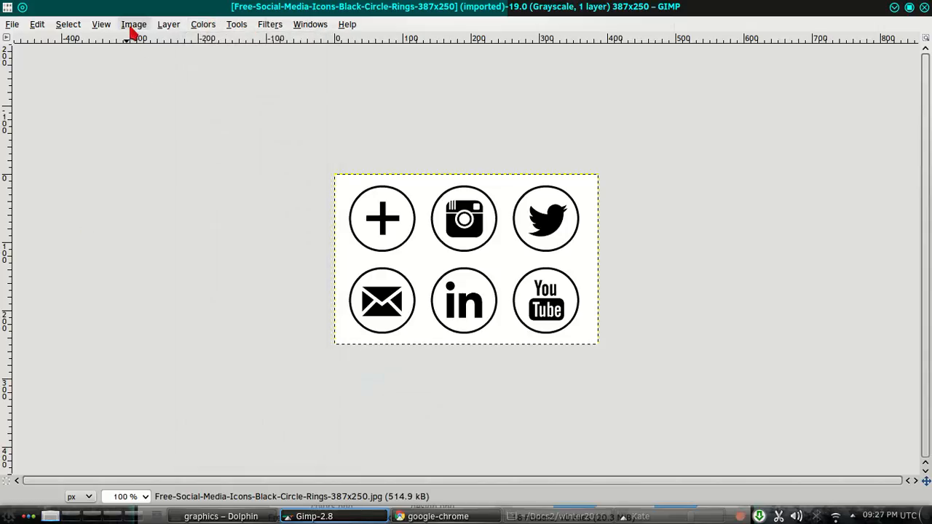
left_click(132, 27)
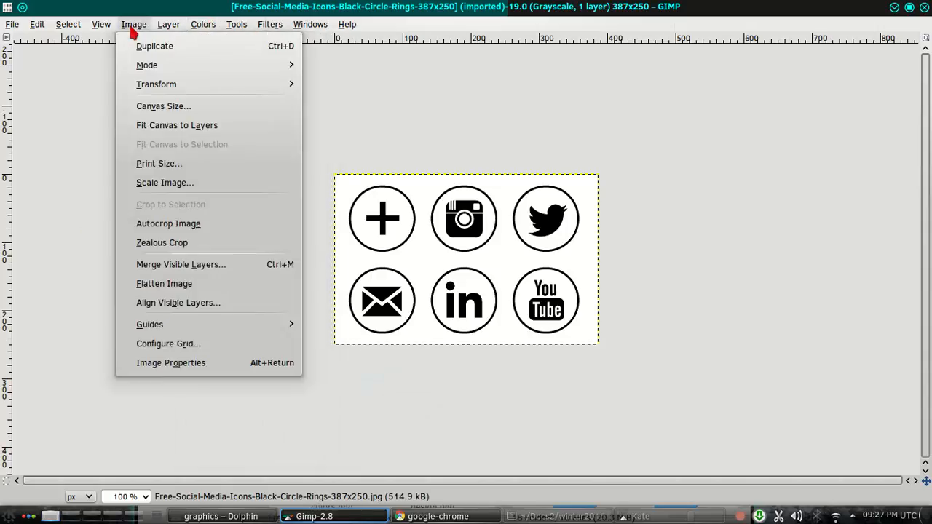
mouse_move(163, 65)
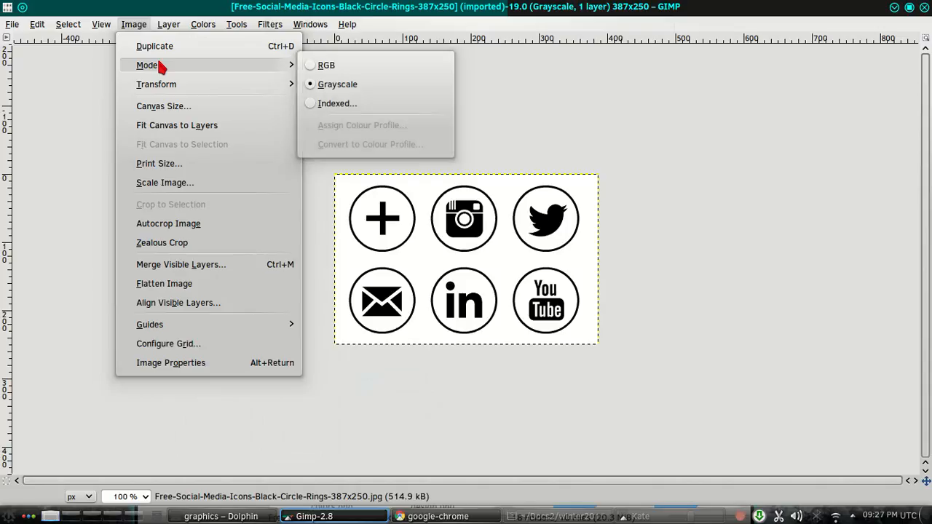
left_click(326, 66)
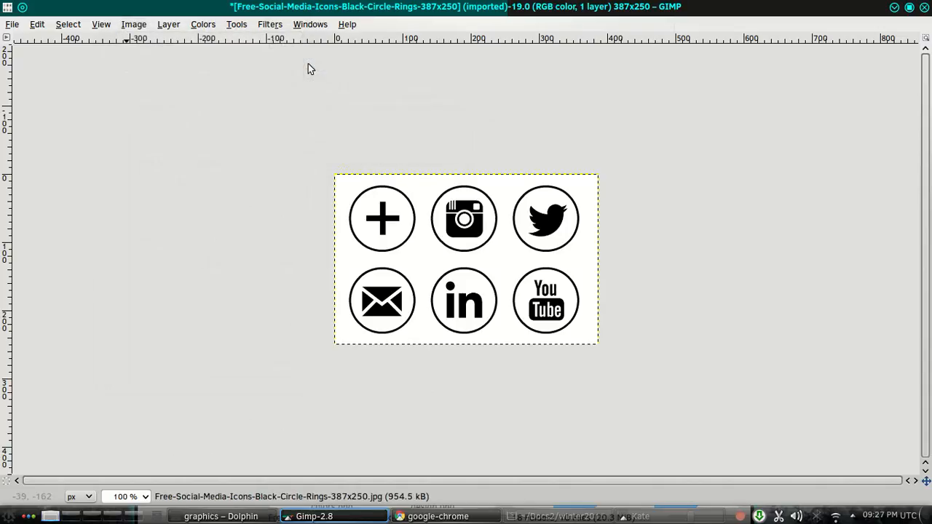
Step: Make the icon image's white background transparent with Colour to Alpha
left_click(203, 26)
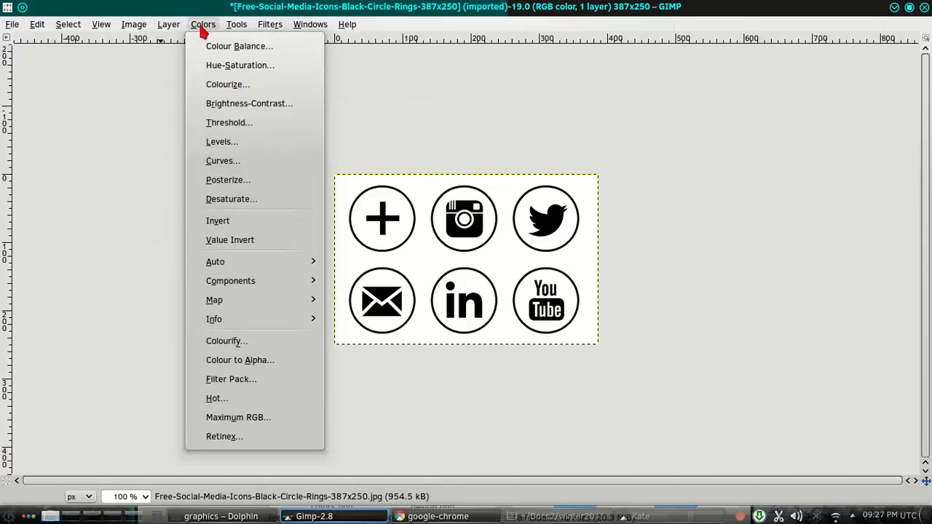
left_click(261, 364)
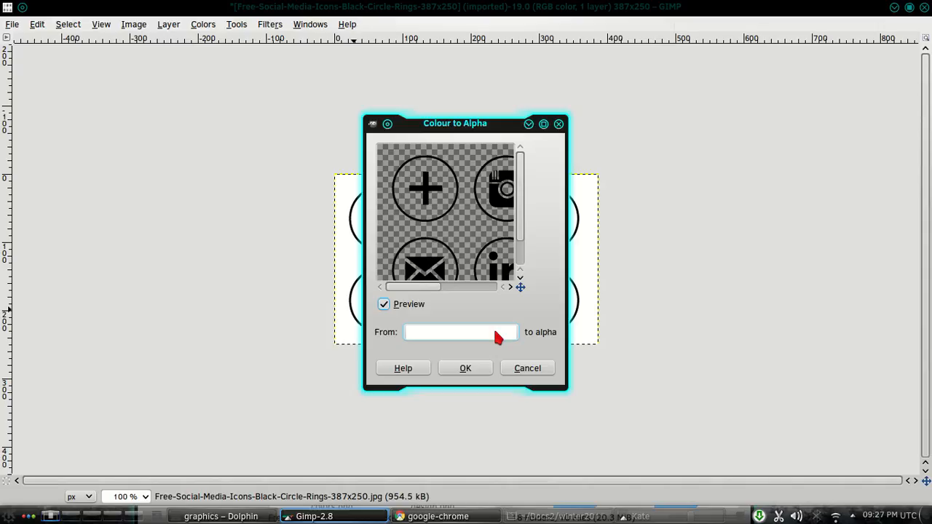
left_click(466, 368)
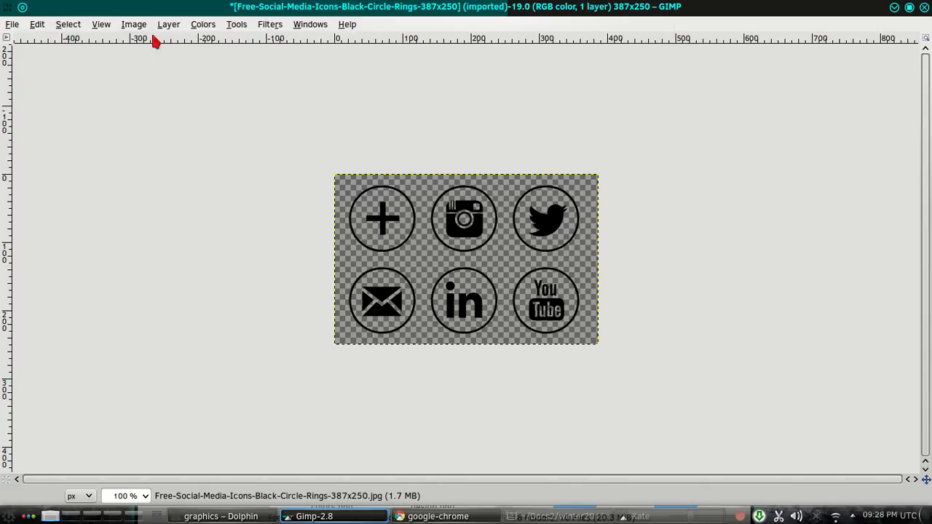
Step: Add a horizontal guide at 50 percent of the icon image's height
left_click(133, 27)
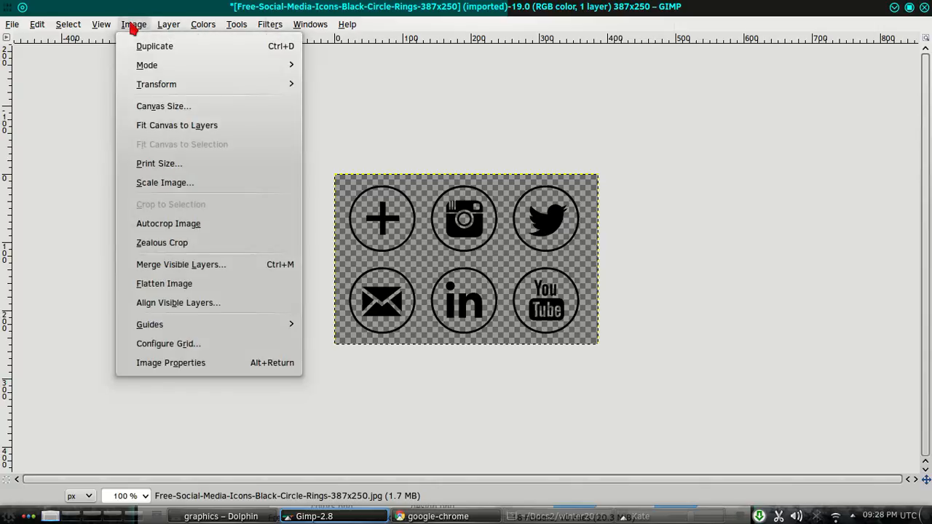
mouse_move(200, 329)
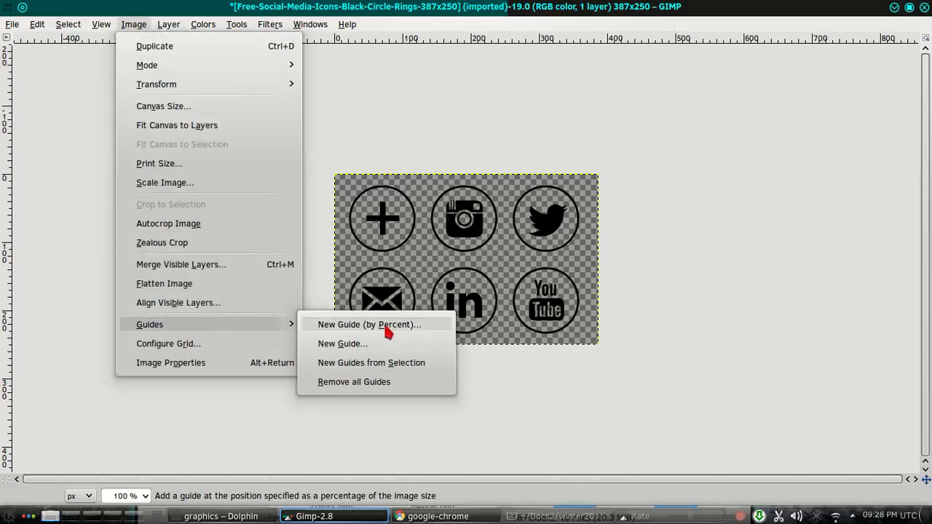
left_click(423, 327)
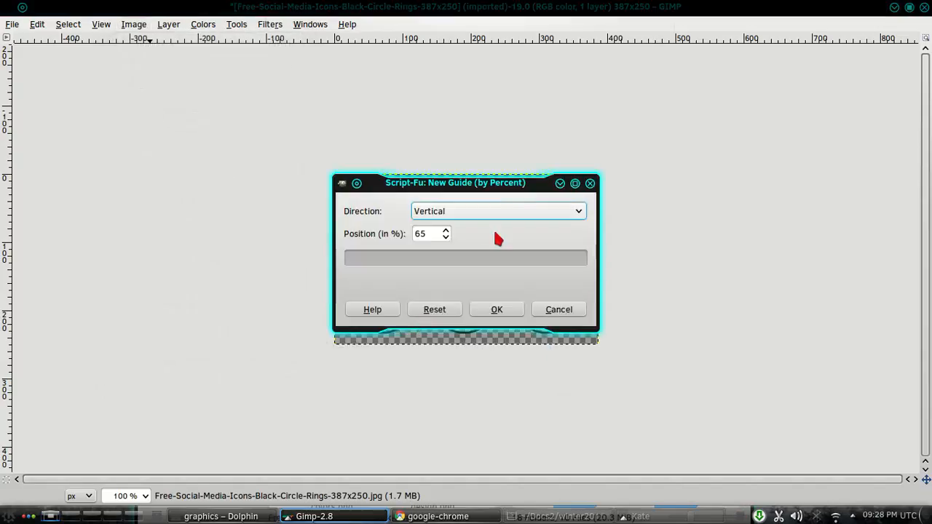
left_click(538, 211)
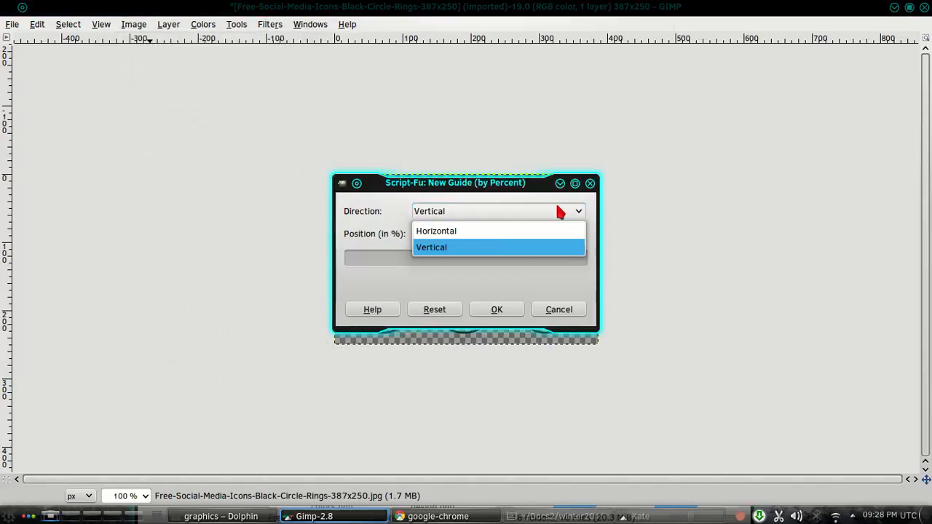
left_click(478, 233)
left_click_drag(430, 237, 391, 240)
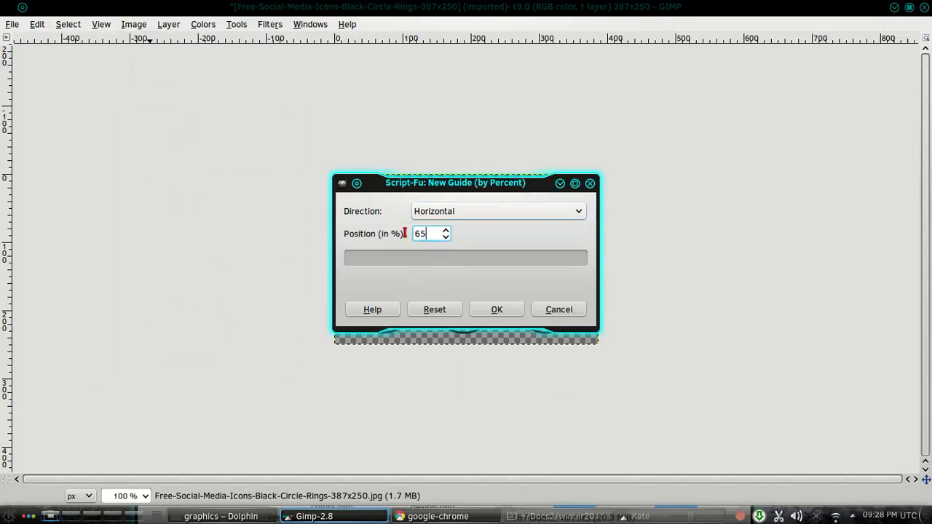
type("50")
left_click(498, 310)
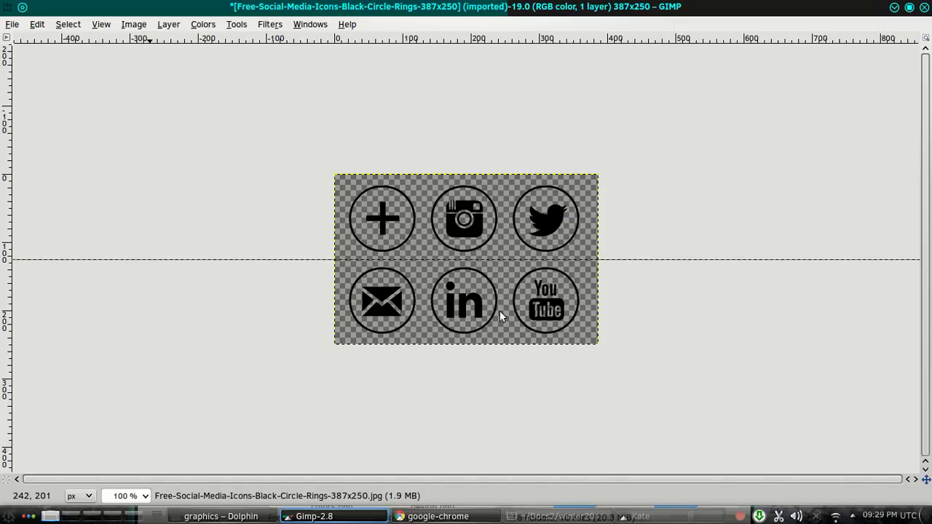
Step: Try a horizontal guide at 33 percent of the icon image's height, and undo it
left_click(138, 27)
mouse_move(206, 332)
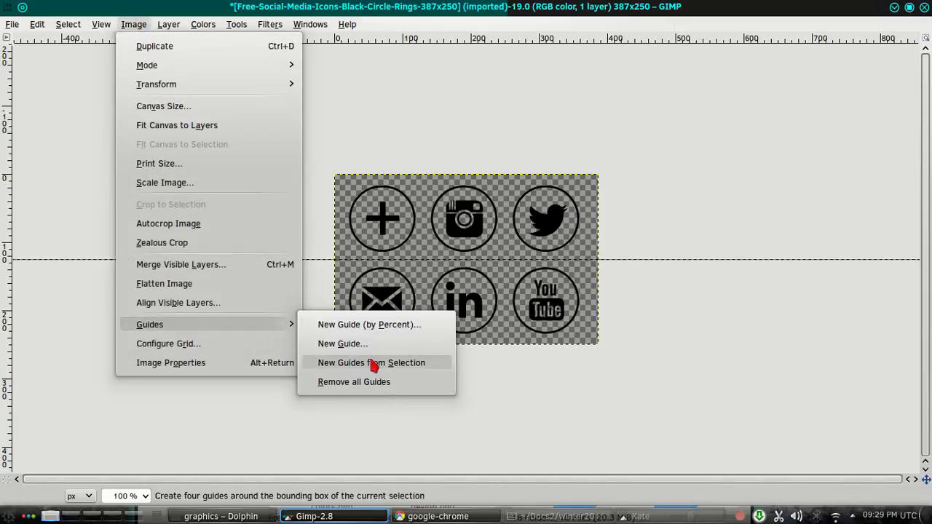
left_click(359, 326)
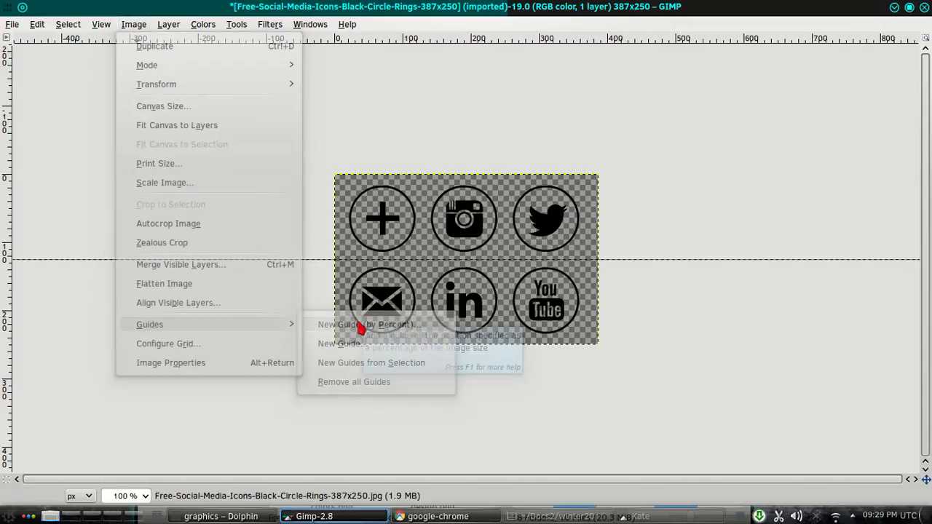
left_click(412, 233)
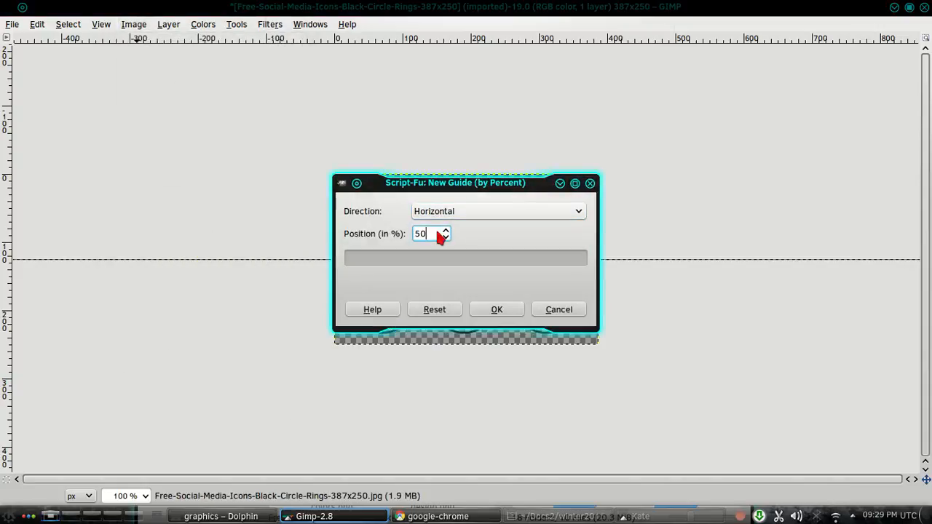
double_click(421, 233)
type("33")
left_click(497, 311)
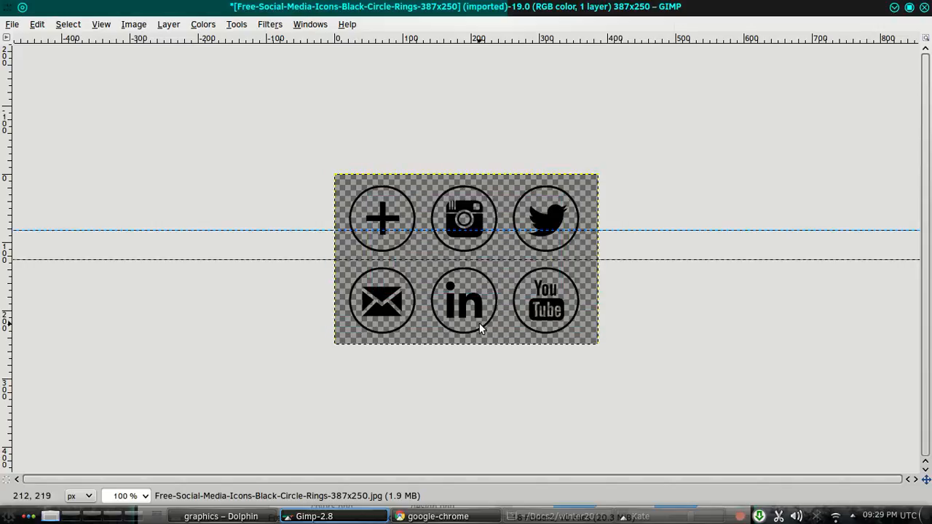
key("ctrl+z")
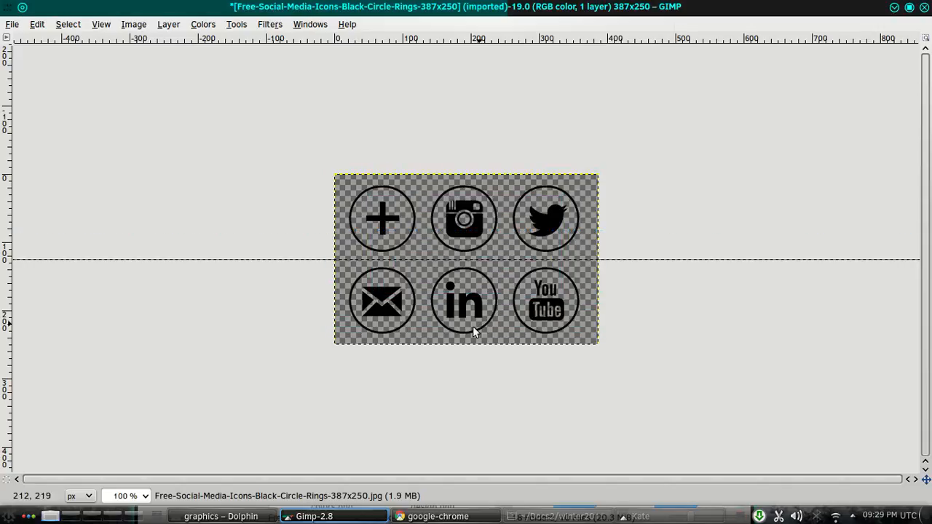
Step: Try a vertical guide at 33 percent between the first and second icon columns, and undo it
left_click(136, 24)
mouse_move(198, 332)
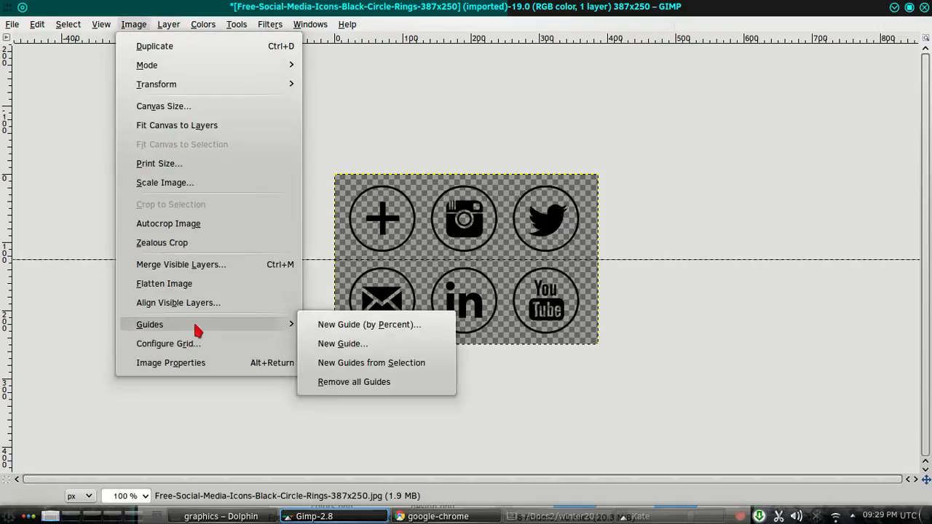
left_click(369, 325)
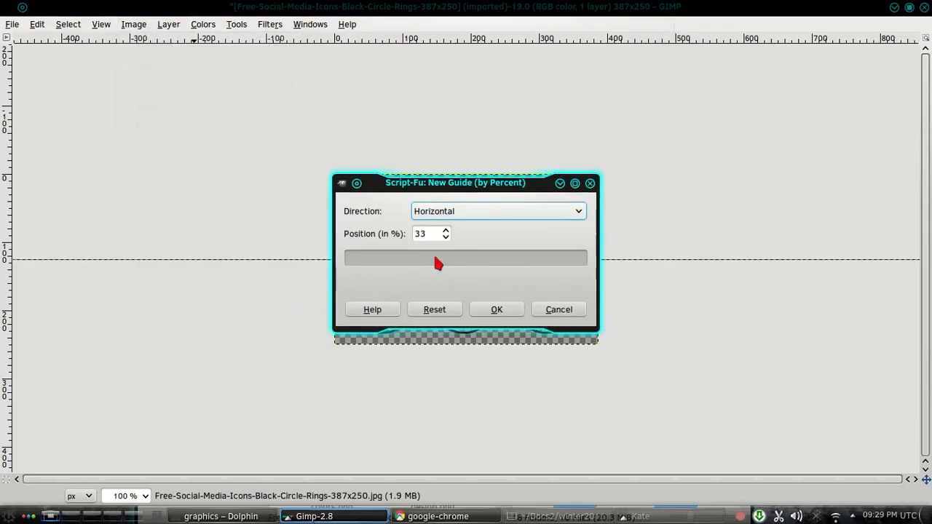
left_click(579, 211)
left_click(492, 247)
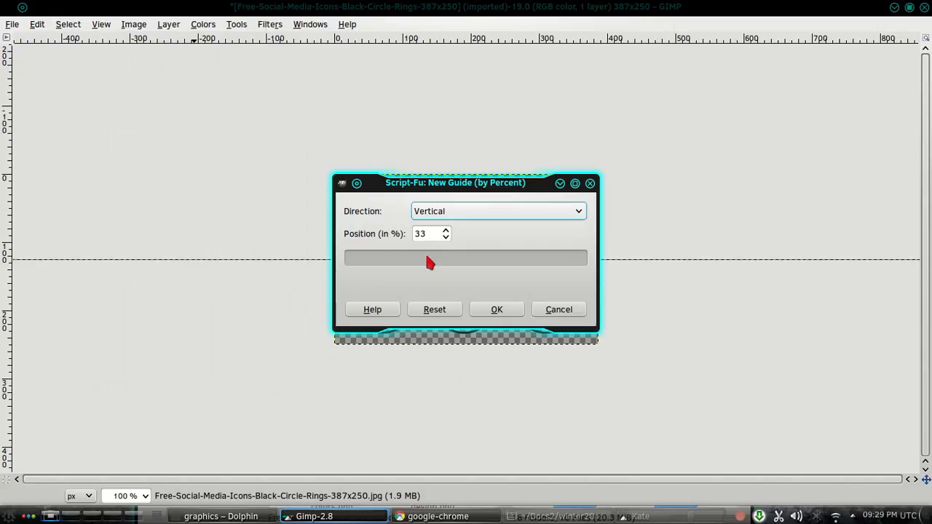
left_click(499, 315)
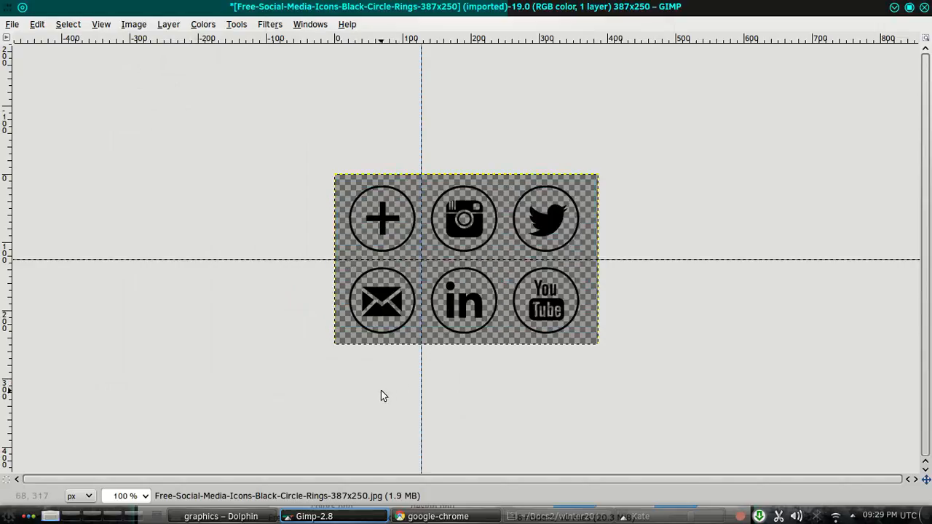
key("ctrl+z")
Step: Add a vertical guide at 34 percent between the first and second icon columns
left_click(130, 24)
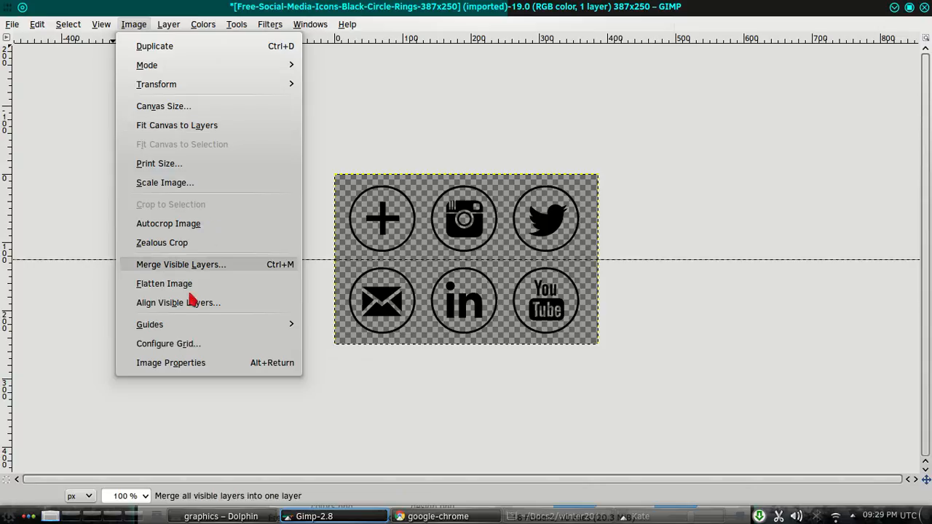
mouse_move(201, 330)
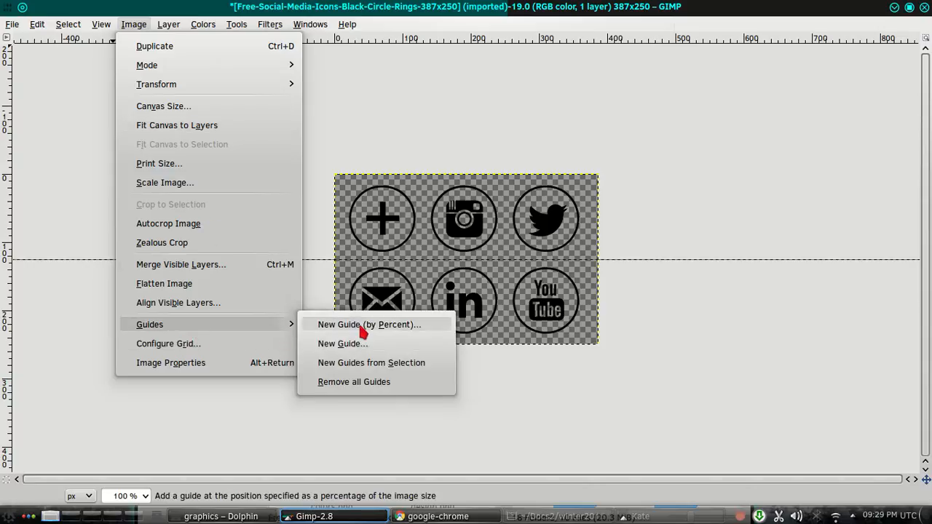
left_click(361, 331)
left_click(446, 232)
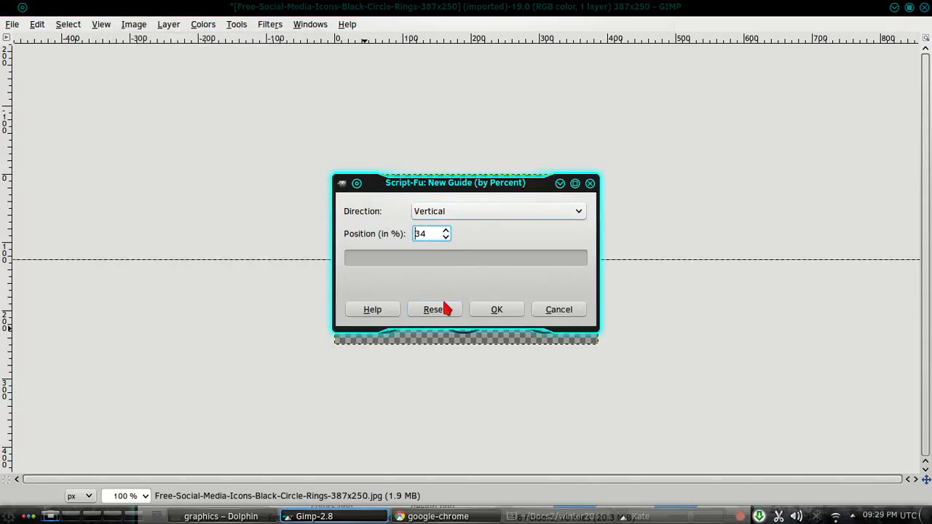
left_click(495, 310)
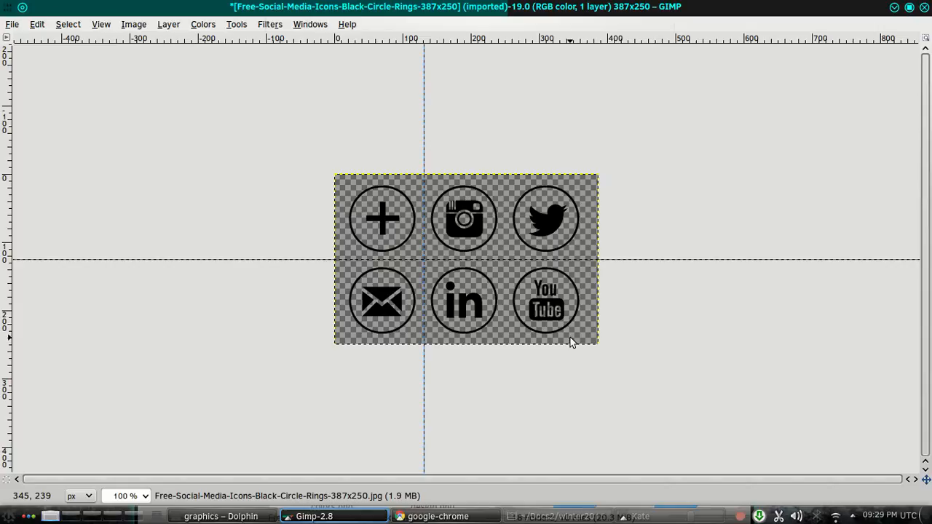
Step: Add a vertical guide at 65 percent between the second and third icon columns
left_click(132, 26)
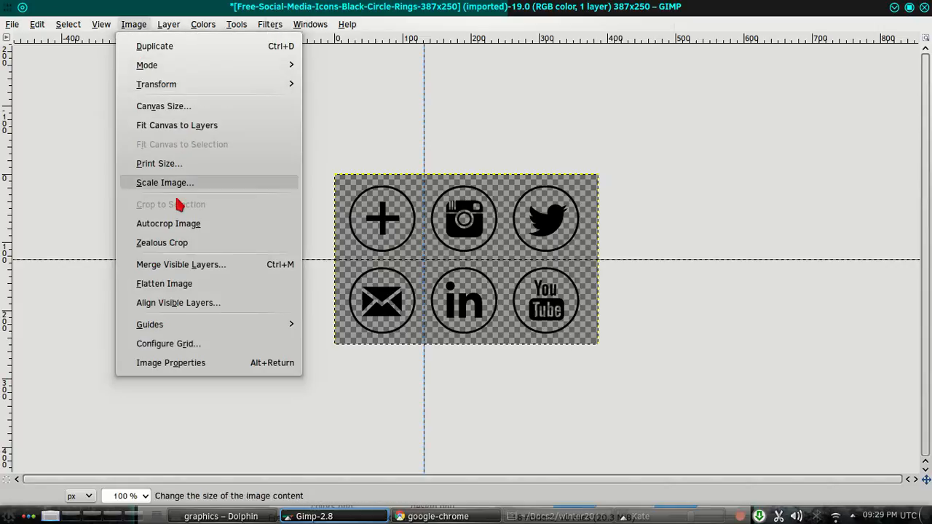
mouse_move(174, 328)
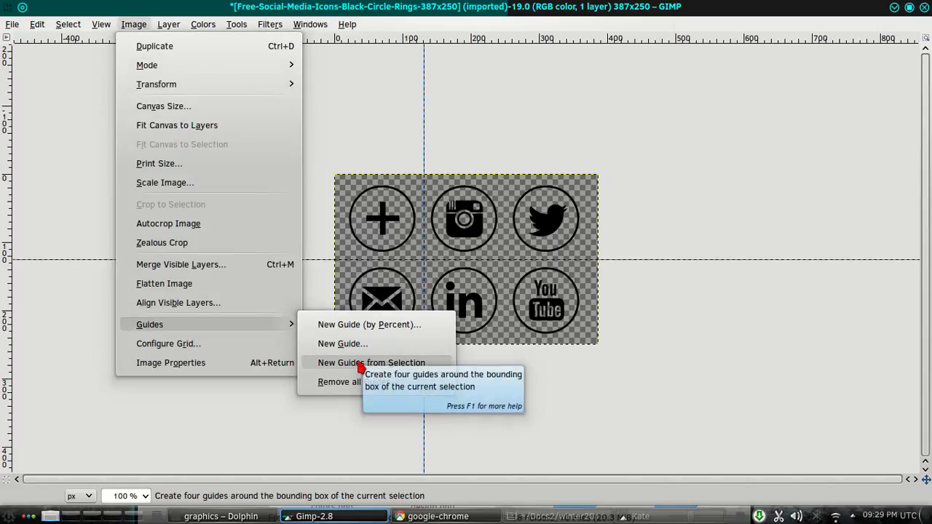
left_click(362, 325)
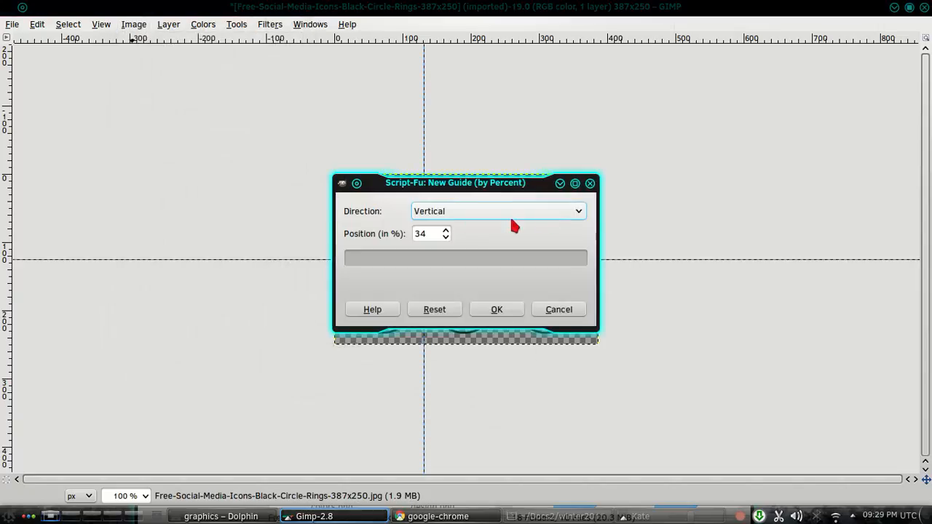
key("Tab")
type("65")
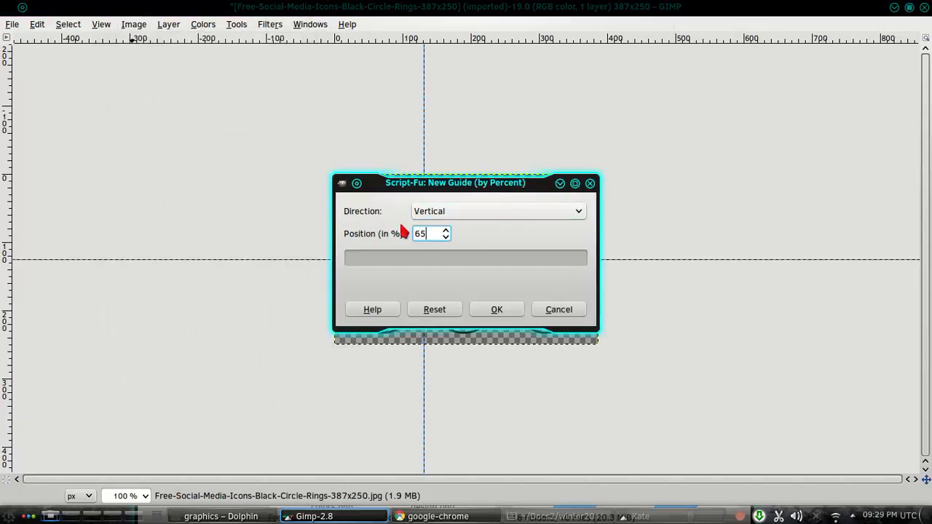
left_click(499, 313)
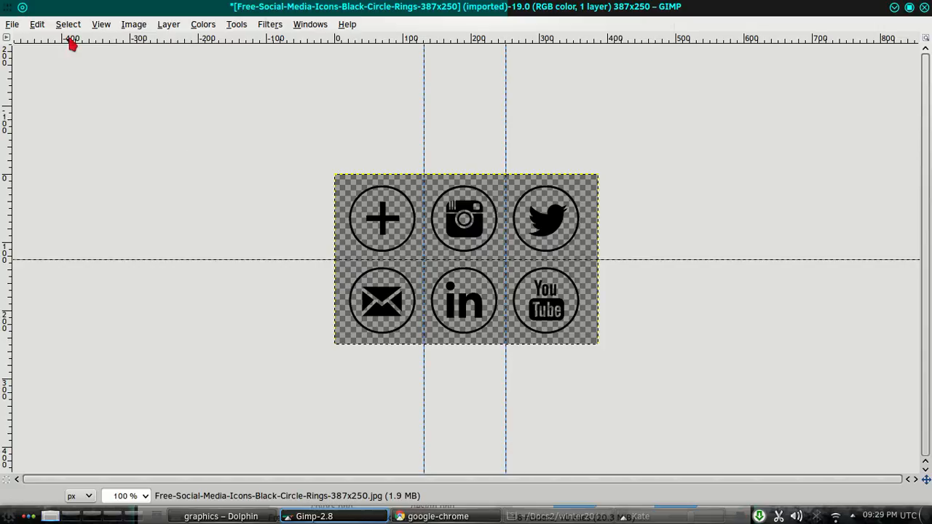
Step: Split the image along its guides with Guillotine and move the LinkedIn icon's window off the plus icon's window
left_click(134, 25)
mouse_move(187, 86)
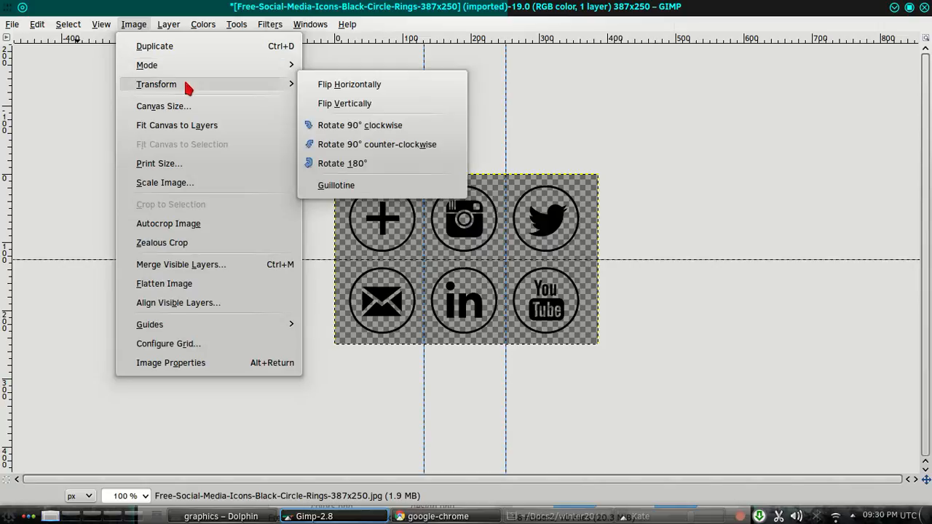
left_click(356, 185)
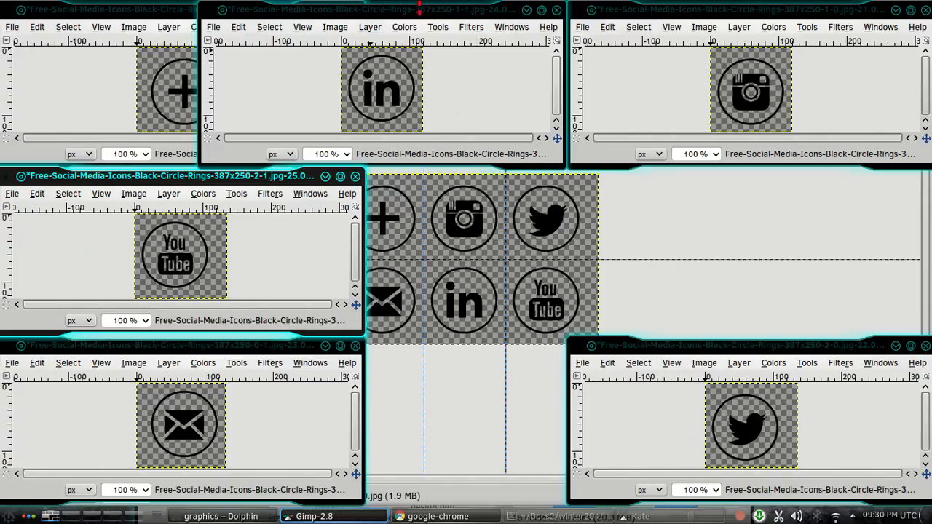
left_click_drag(425, 9, 762, 175)
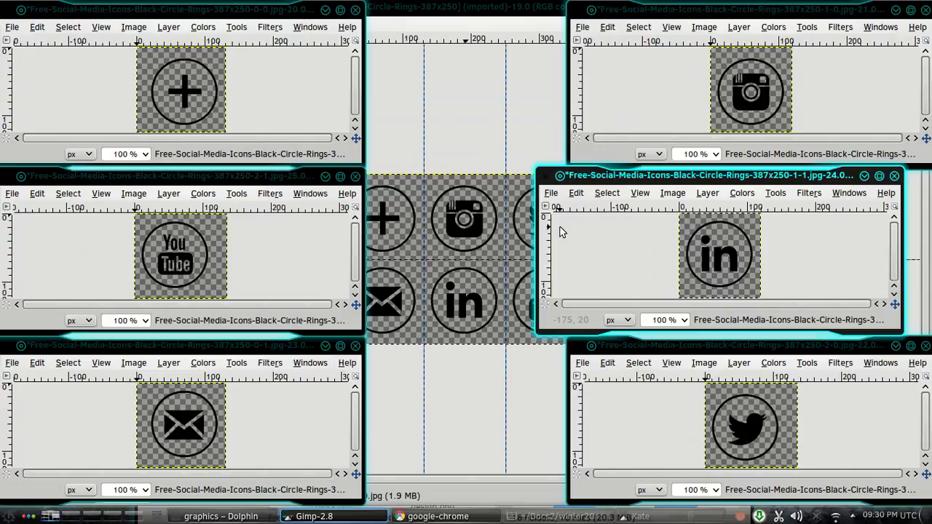
Step: Export the plus icon as plus_clear.png to the graphics folder with the default PNG options
left_click(13, 27)
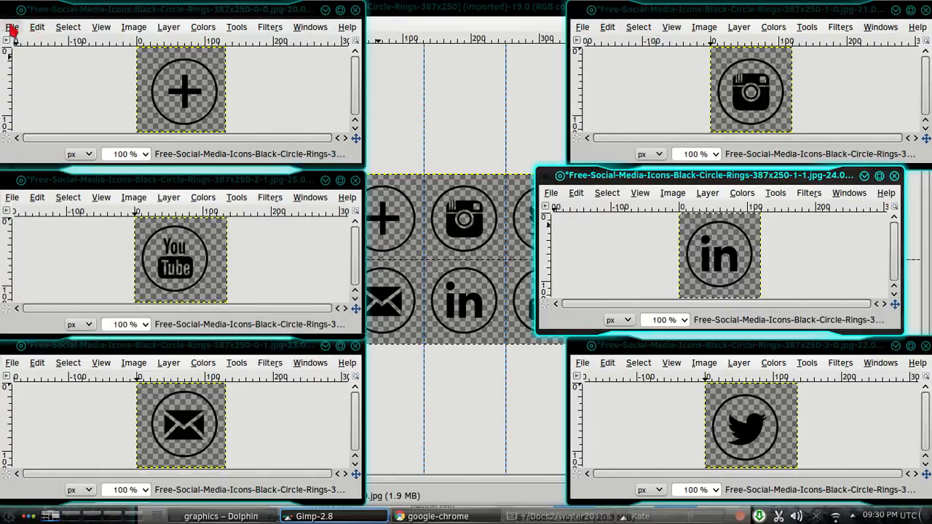
left_click(77, 265)
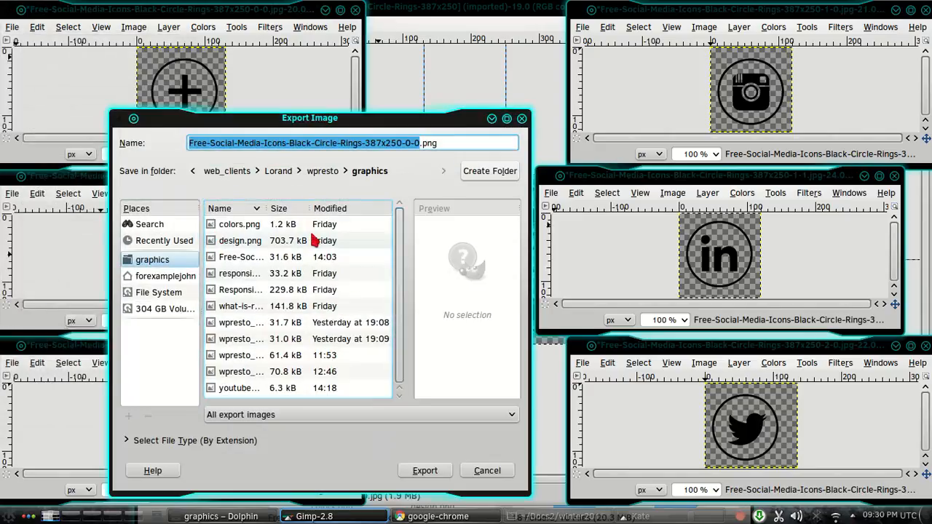
type("plus")
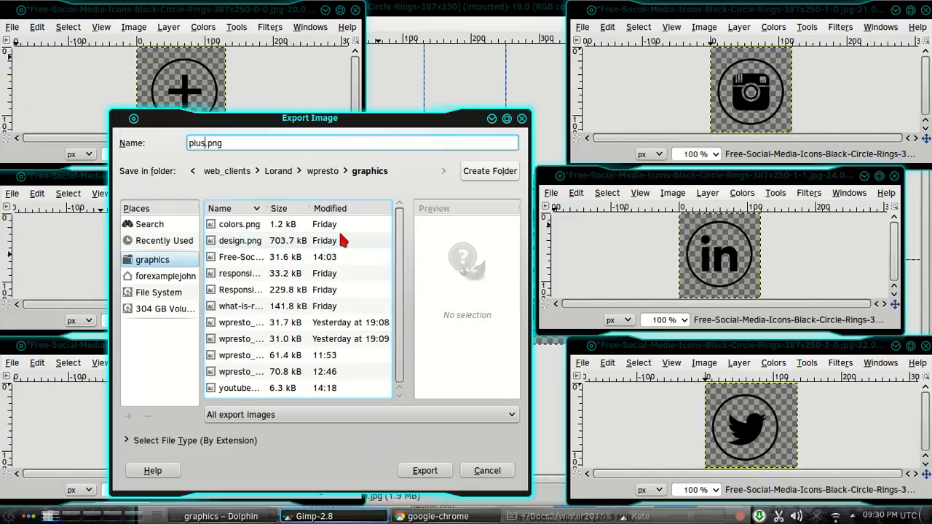
type(")")
key("BackSpace")
type("_clear")
key("Return")
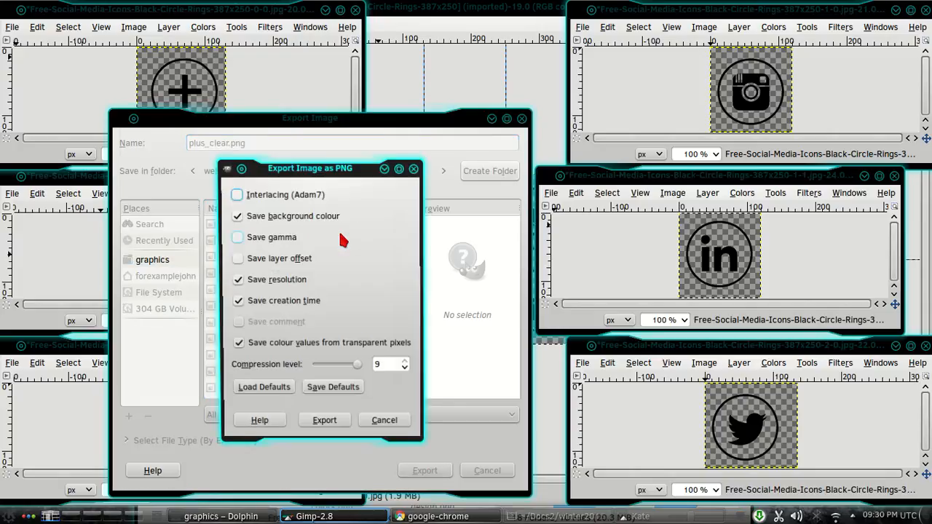
left_click(321, 427)
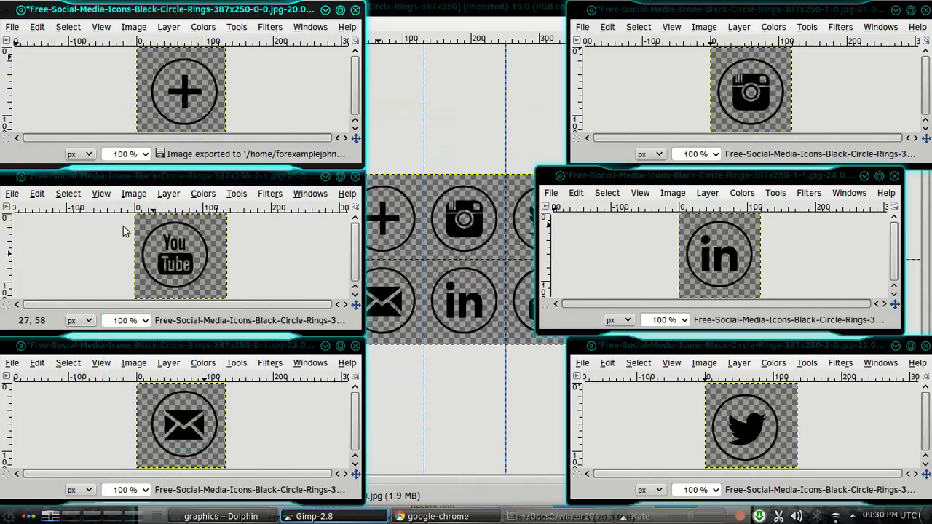
left_click(13, 27)
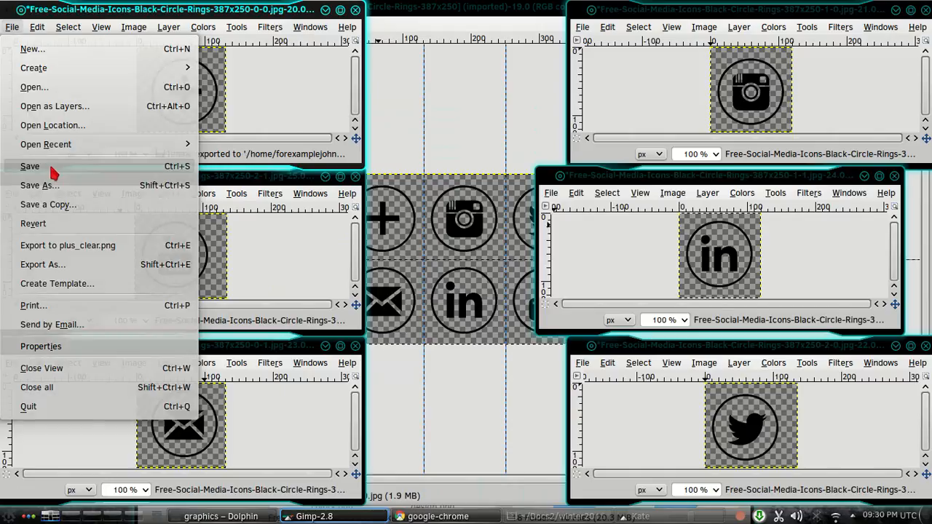
left_click(53, 185)
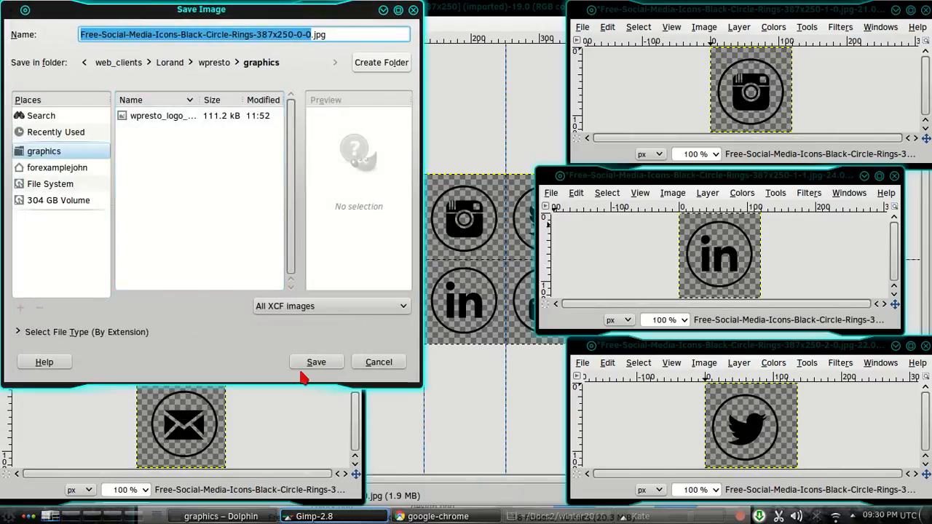
left_click(364, 364)
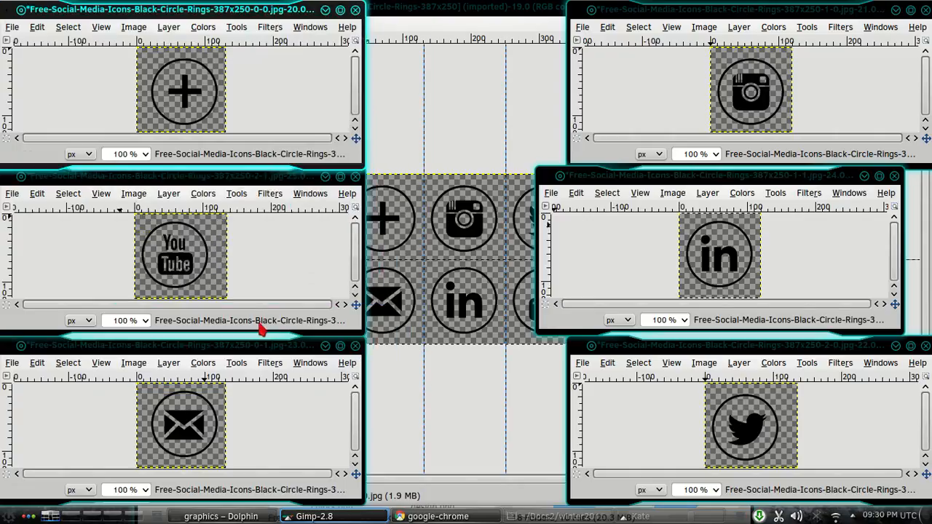
left_click(12, 27)
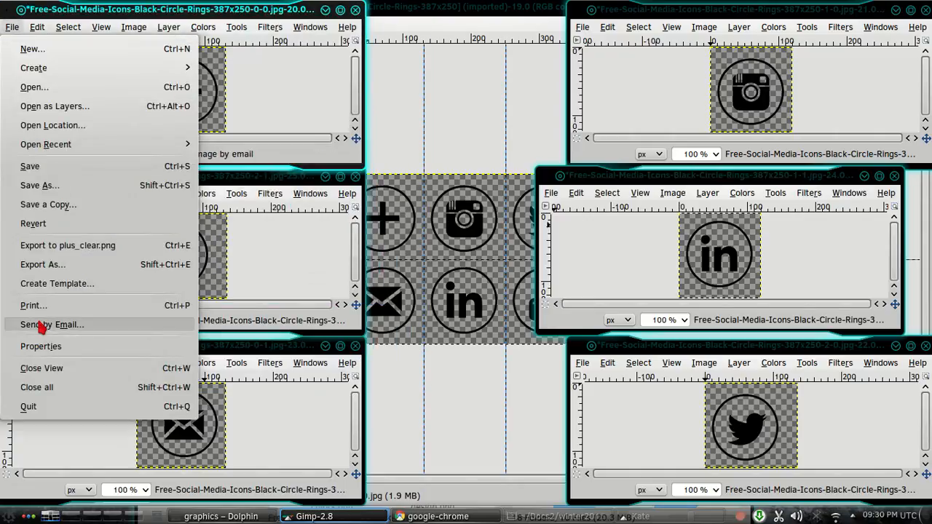
left_click(58, 265)
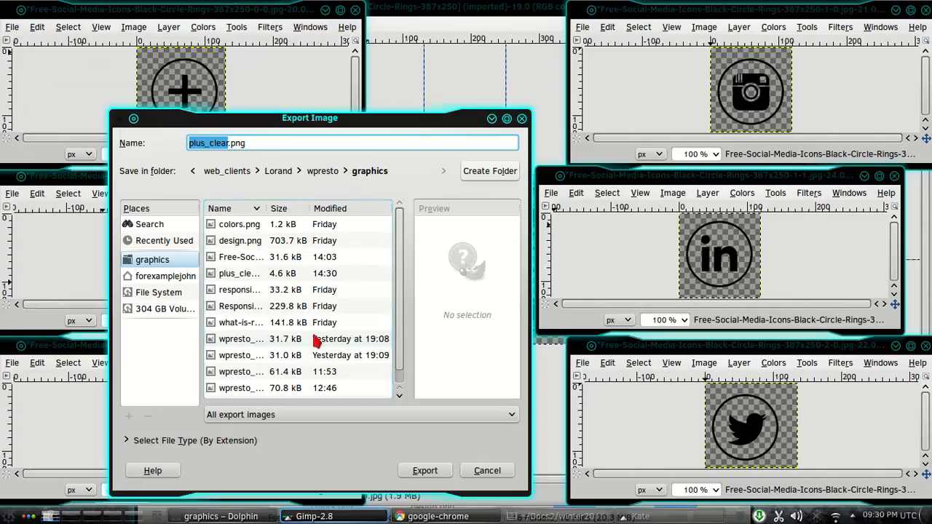
left_click(499, 472)
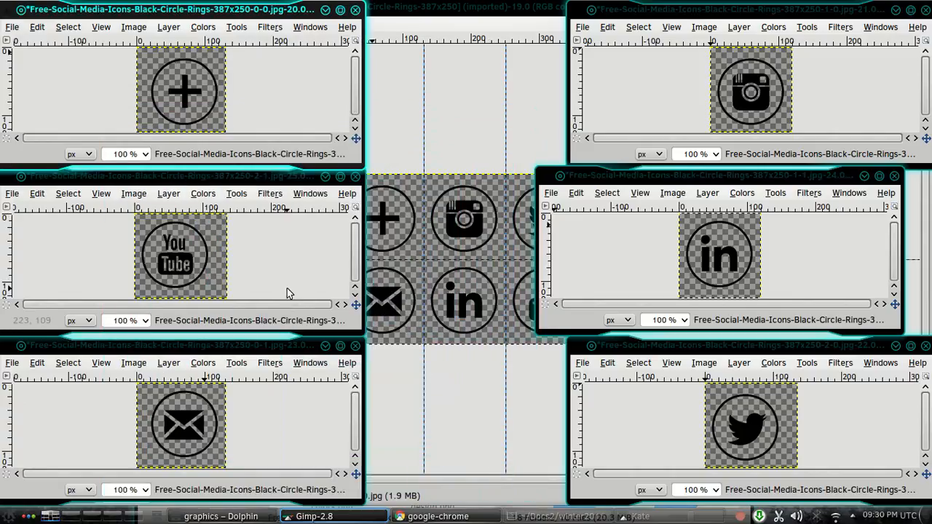
Step: Close the exported plus icon's image, discarding its unsaved changes
left_click(354, 10)
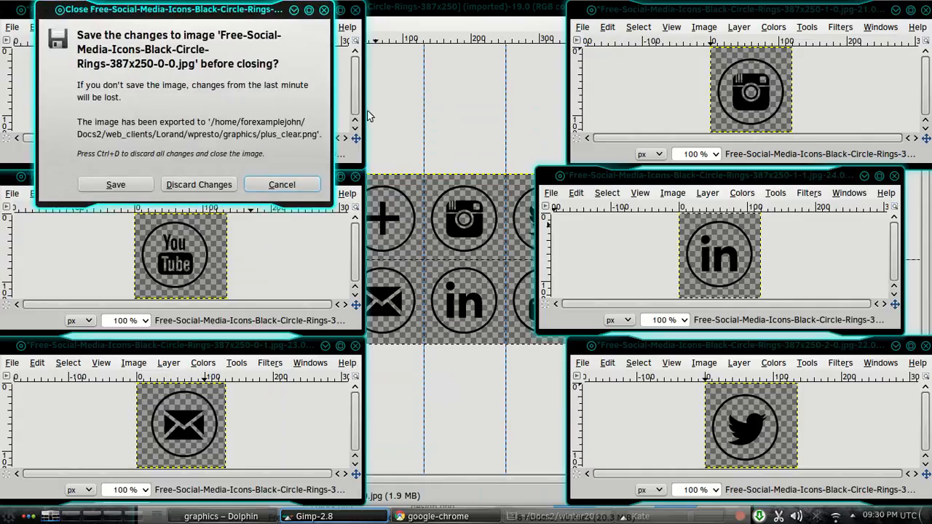
left_click(204, 187)
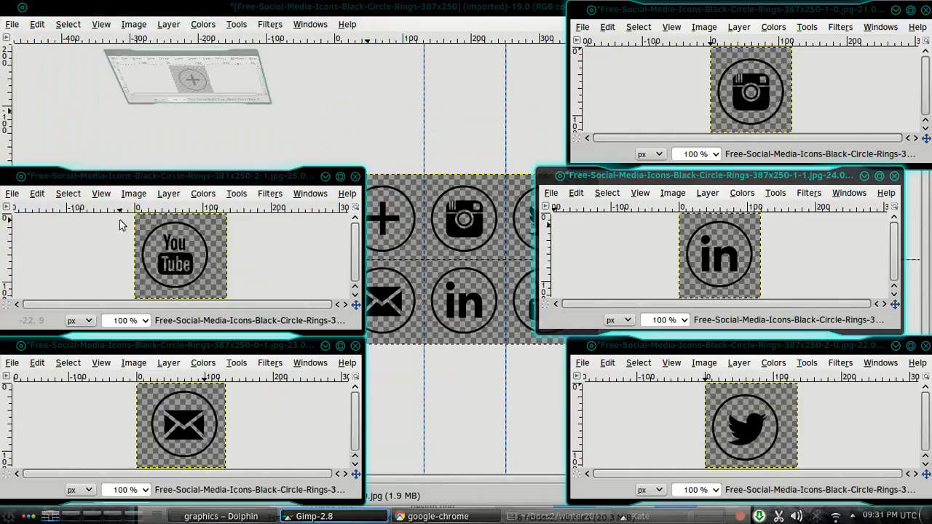
Step: Export the YouTube icon as youtube_clear.png with the default PNG options, replacing the existing file, and close its image without saving
left_click(12, 196)
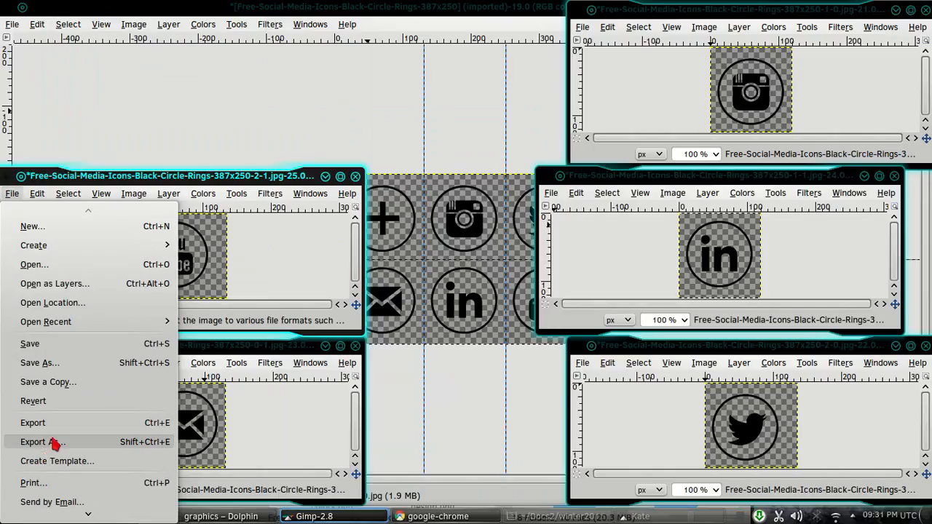
left_click(36, 422)
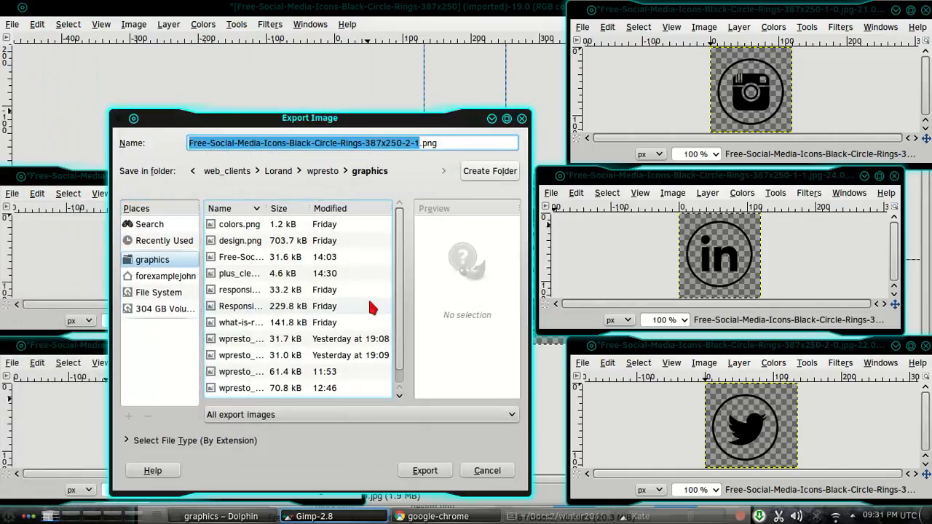
type("youtube")
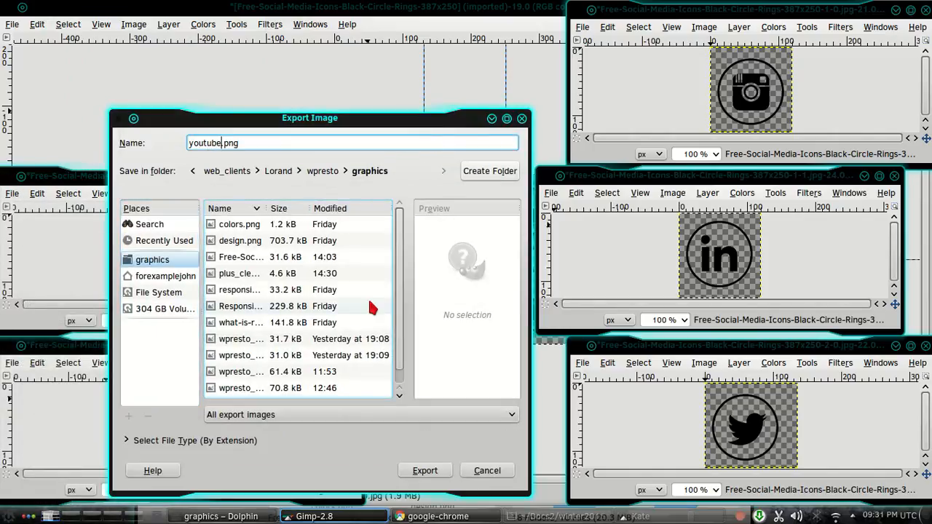
type("_clear")
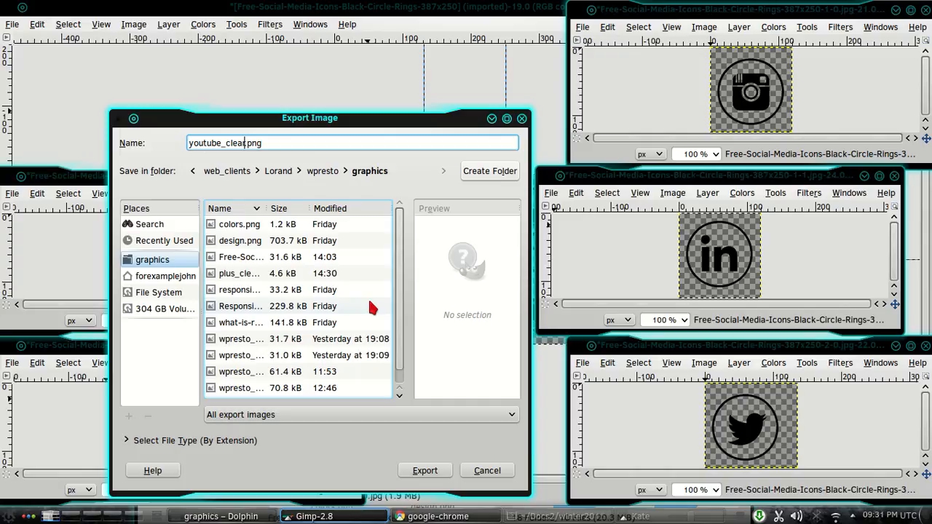
key("Return")
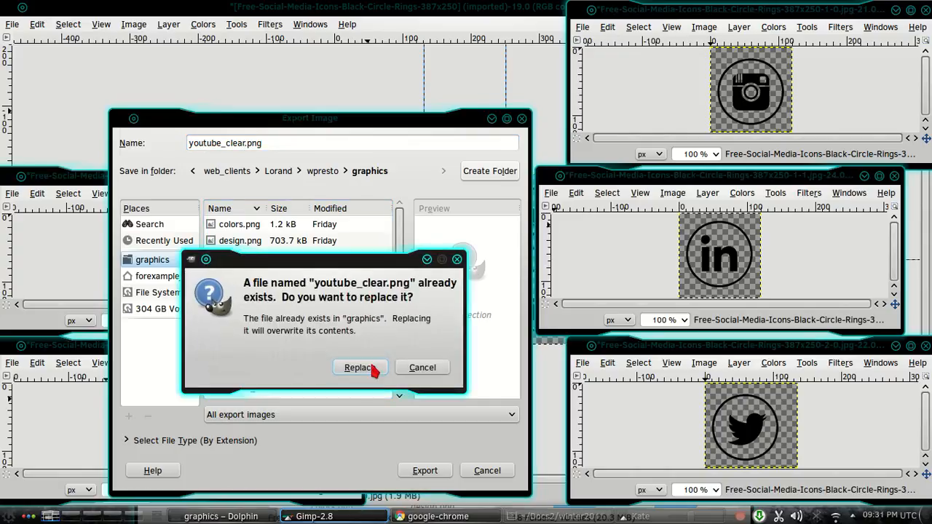
left_click(360, 367)
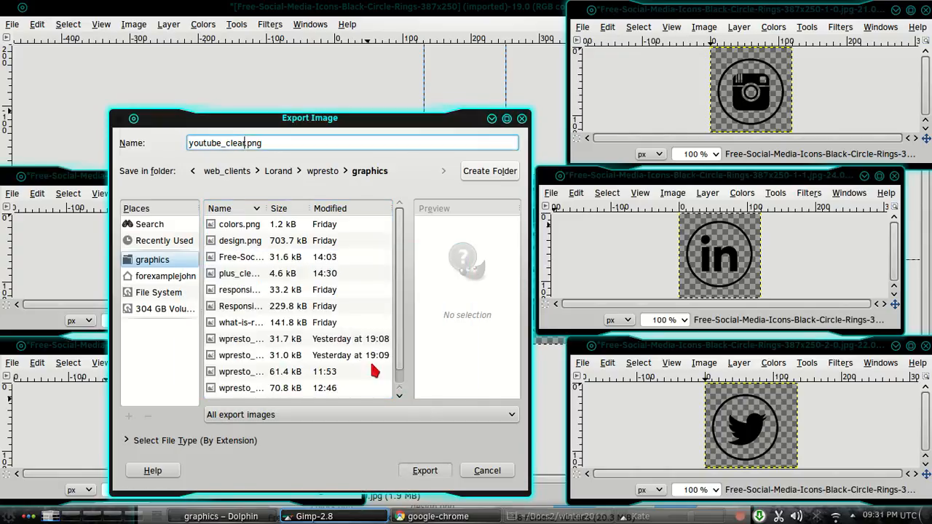
left_click(328, 432)
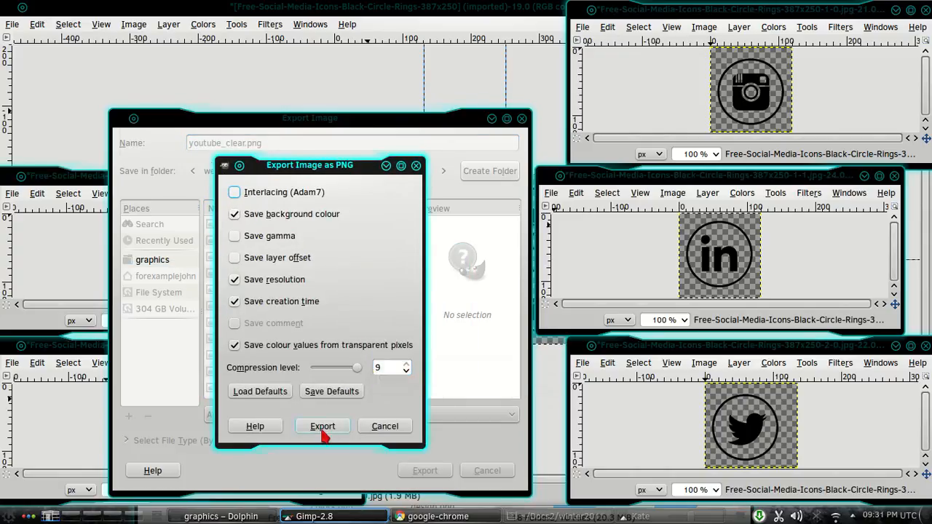
left_click(356, 177)
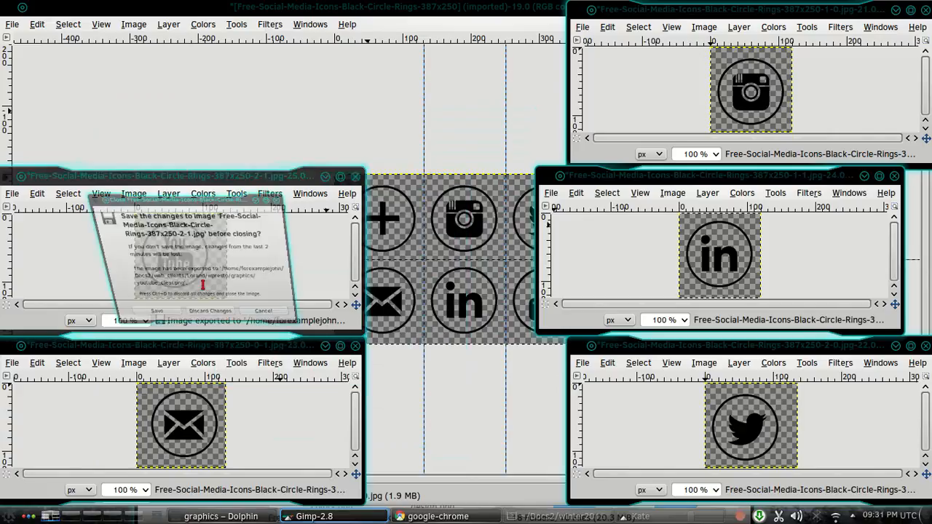
left_click(188, 355)
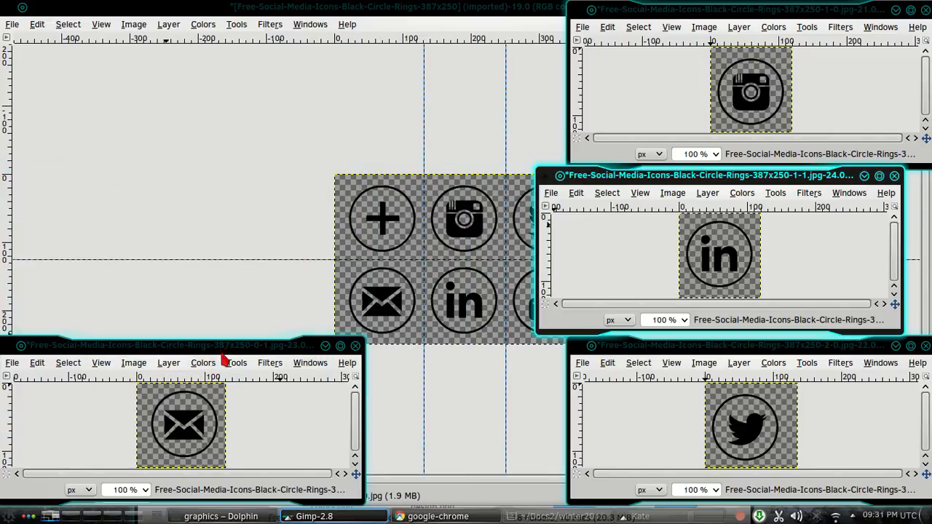
Step: Export the mail icon as mail_clear.png to the graphics folder with the default PNG options and close its image without saving
left_click_drag(221, 351, 297, 246)
left_click(91, 263)
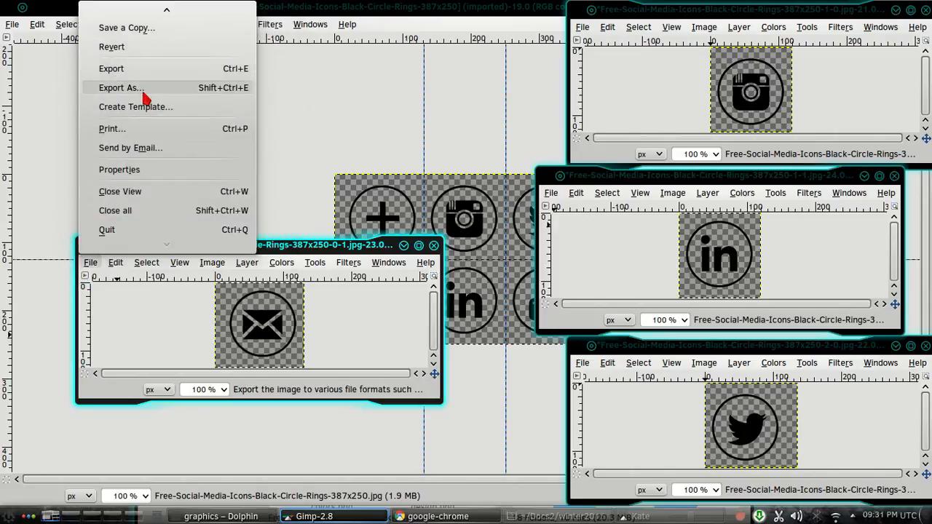
left_click(144, 69)
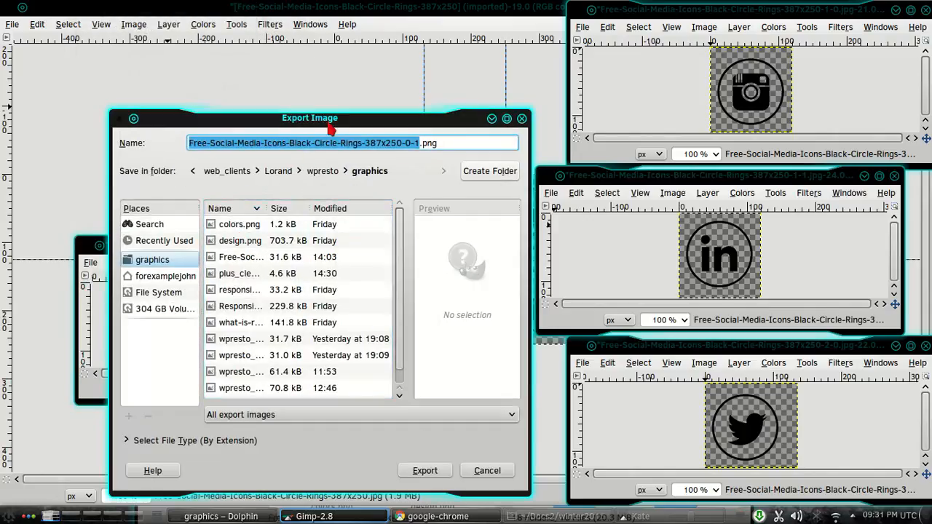
type("mail_")
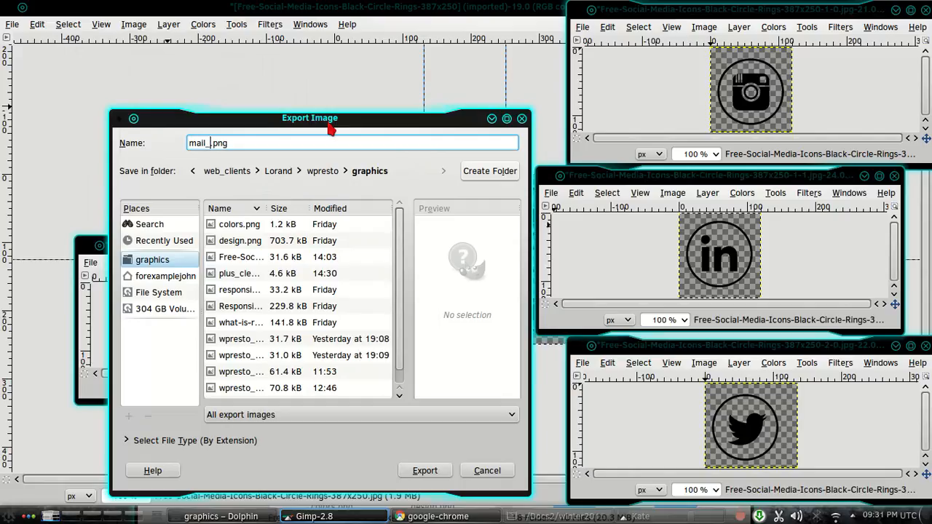
type("clear")
key("Return")
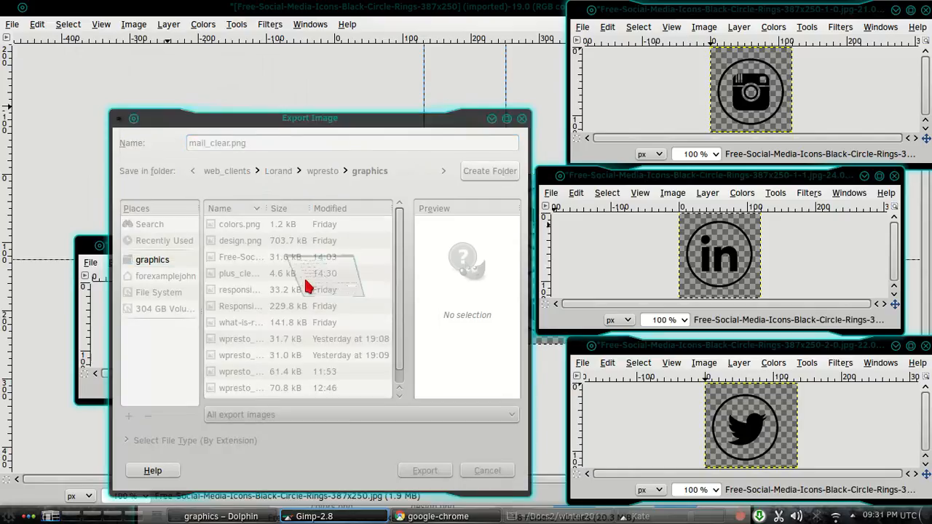
left_click(318, 426)
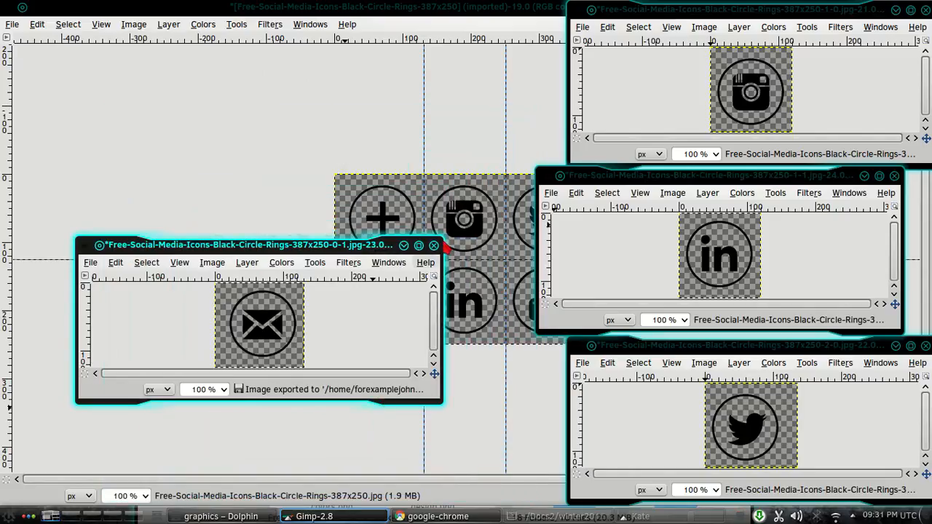
left_click(434, 246)
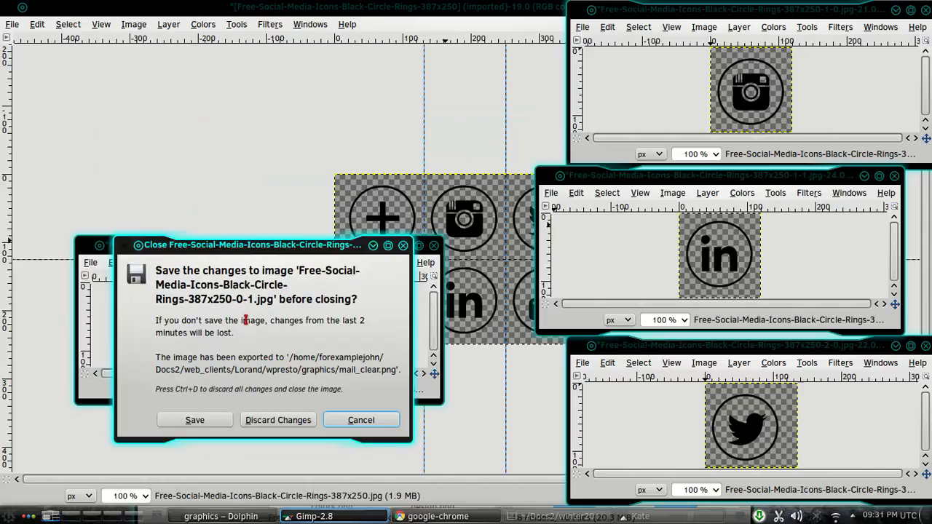
left_click(275, 419)
Step: Export the camera icon as pinterest_clear.png to the graphics folder with the default PNG options and close its image without saving
left_click(910, 15)
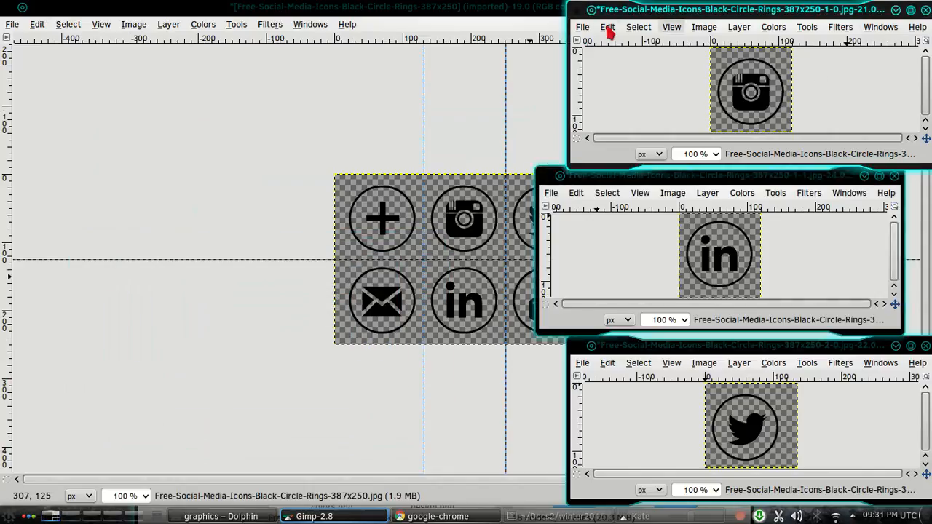
left_click(582, 28)
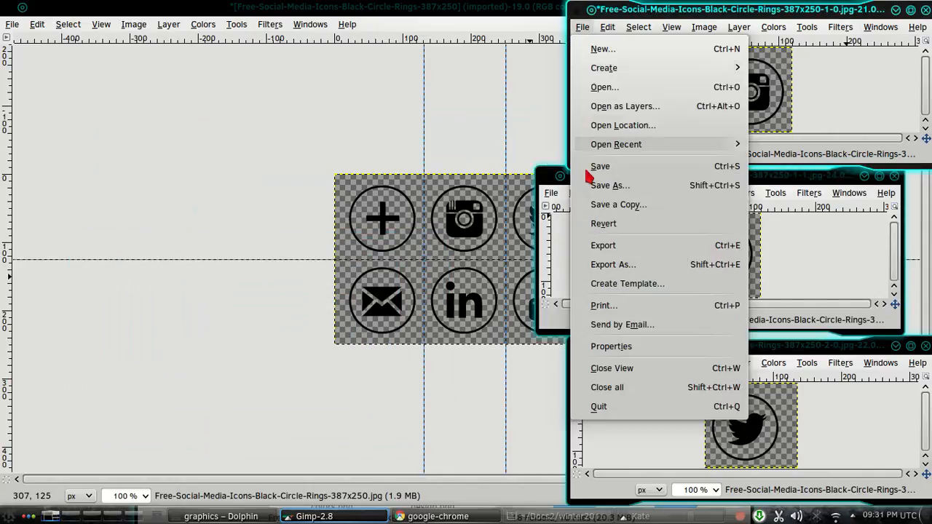
left_click(614, 265)
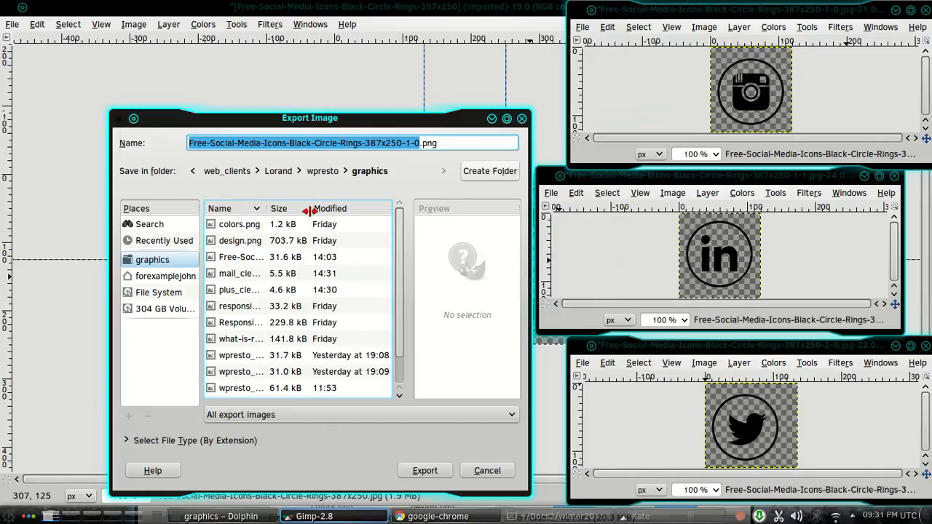
type("pinteres")
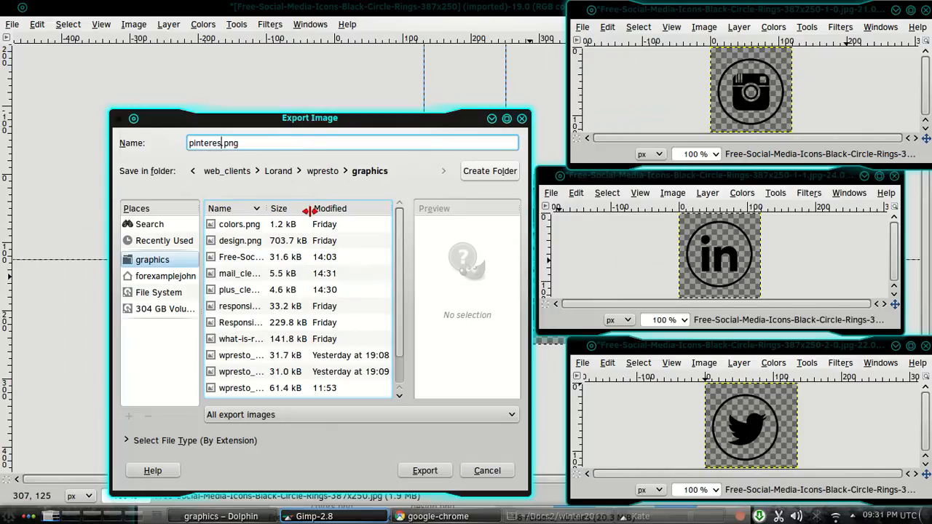
type("t_clear")
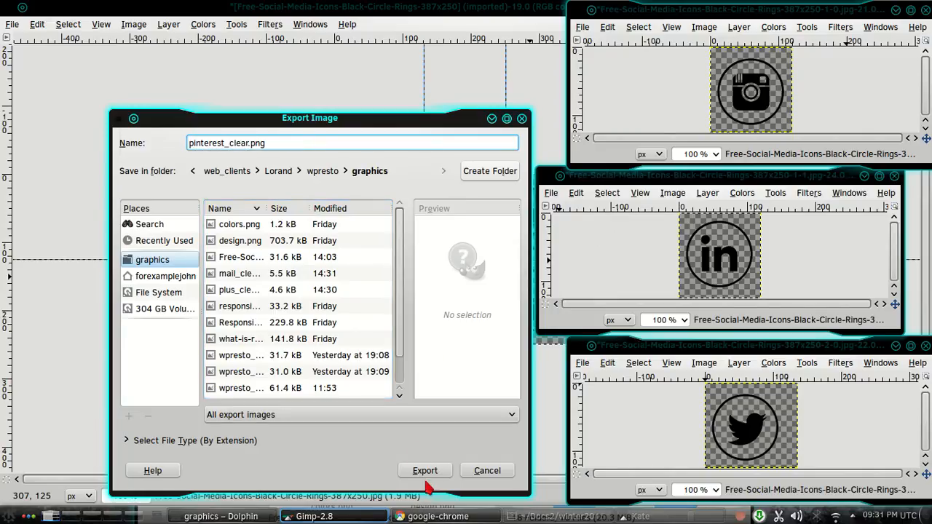
left_click(424, 470)
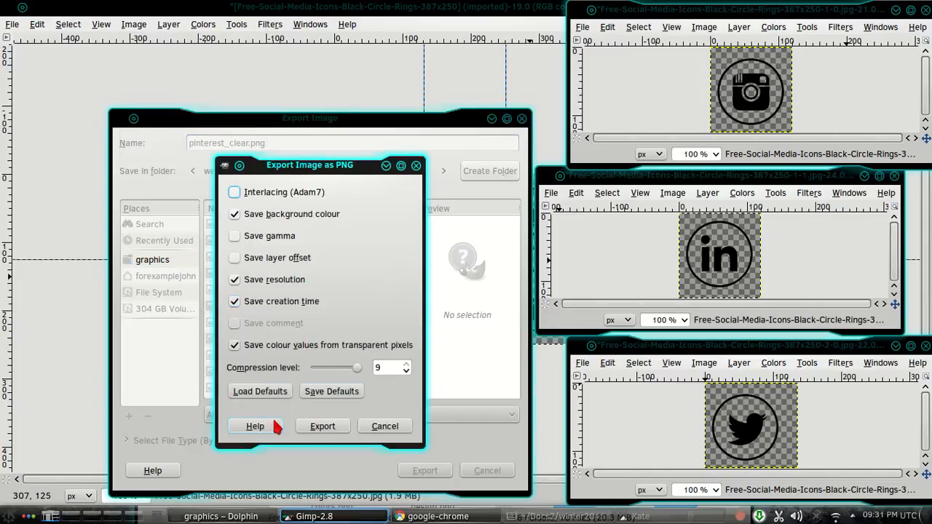
left_click(322, 427)
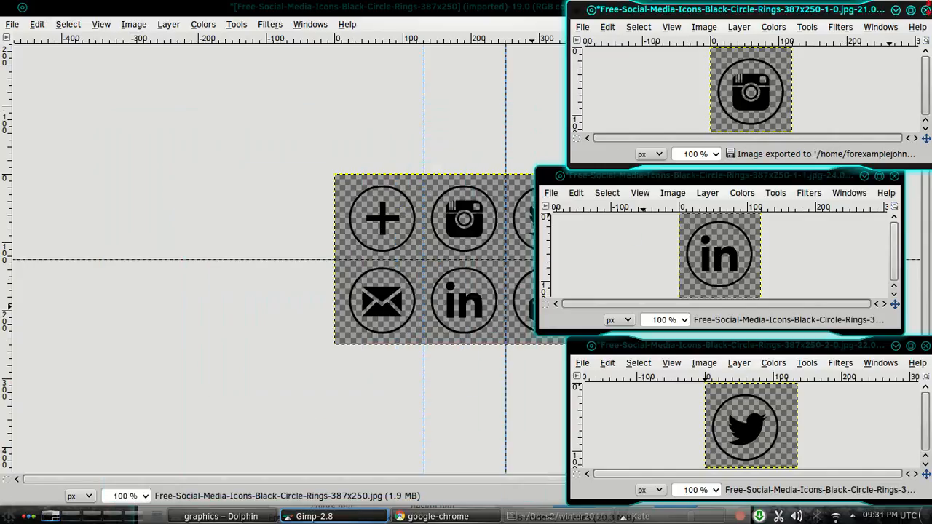
left_click(927, 10)
left_click(755, 193)
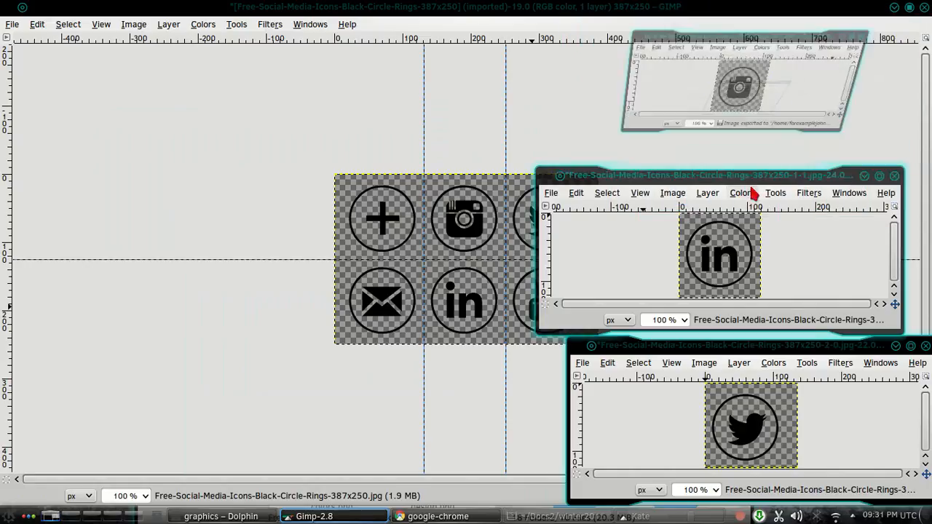
Step: Export the LinkedIn icon as linkedin_clear.png to the graphics folder with the default PNG options
left_click(548, 193)
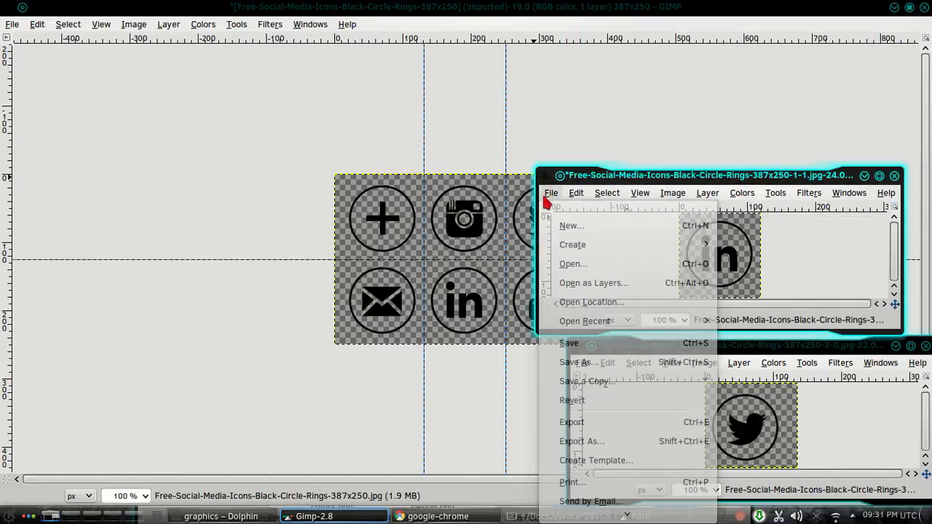
left_click(591, 442)
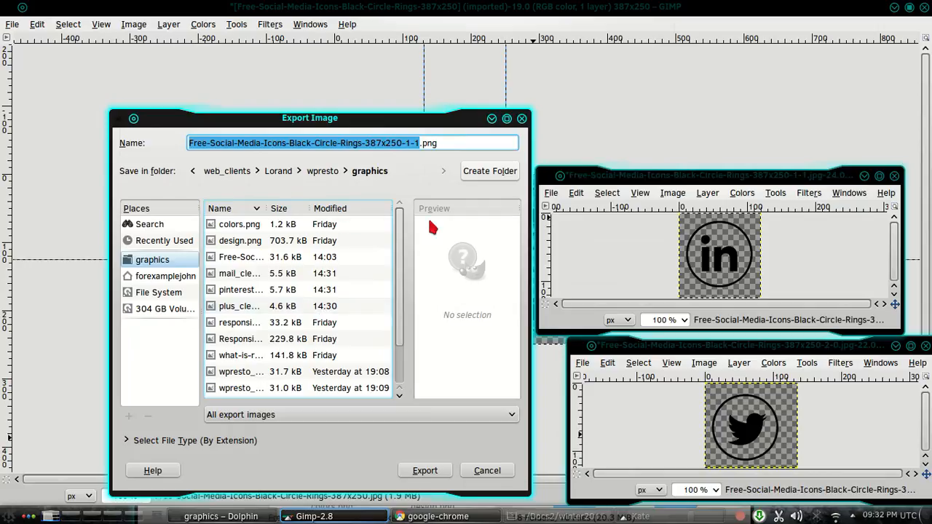
type("linkedi")
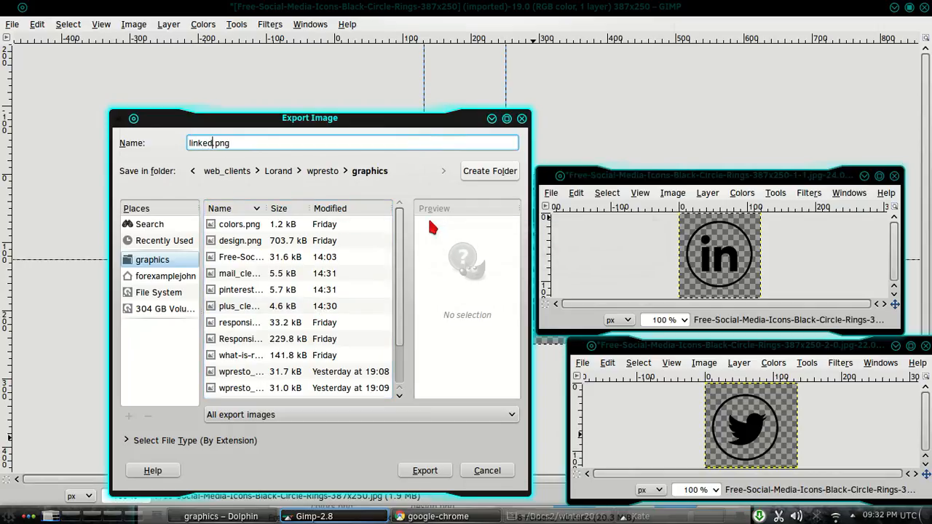
type("n_clear")
key("Return")
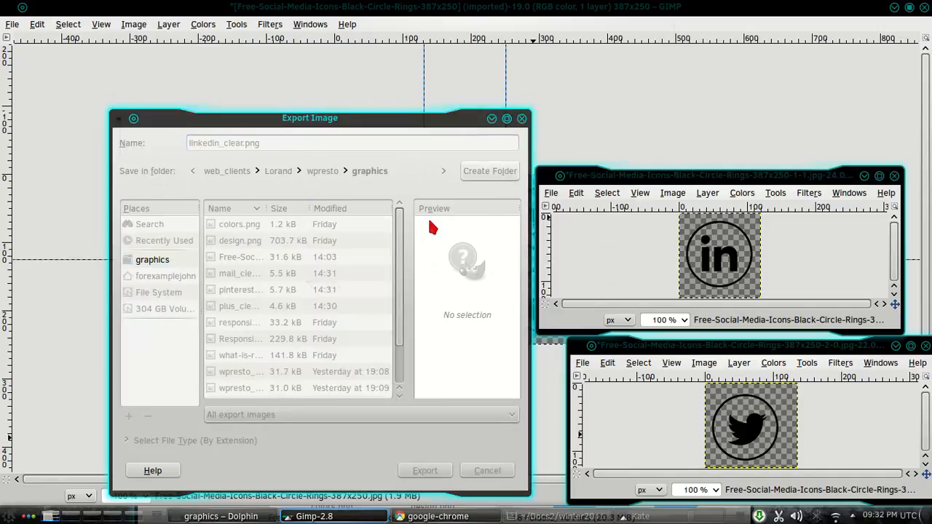
left_click(322, 426)
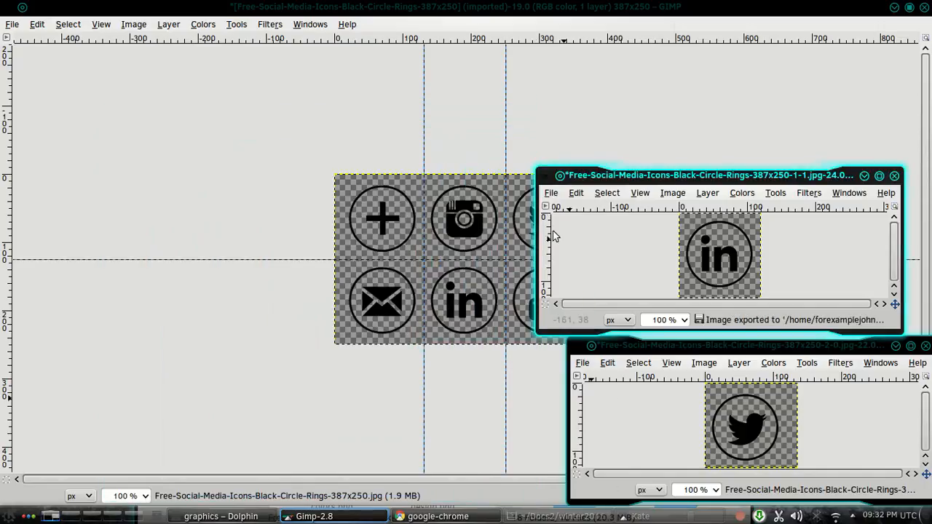
Step: Close the exported LinkedIn icon image and discard its unsaved changes
left_click(551, 193)
left_click(894, 179)
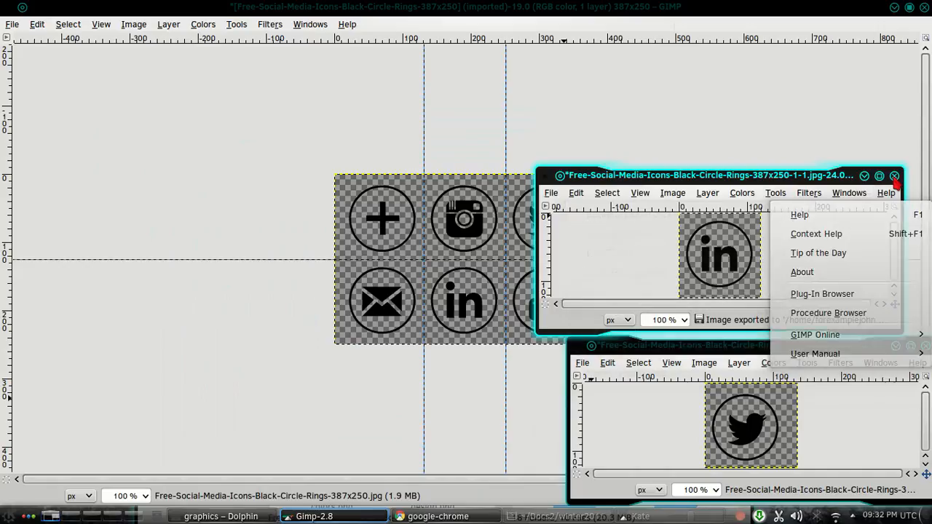
left_click(894, 176)
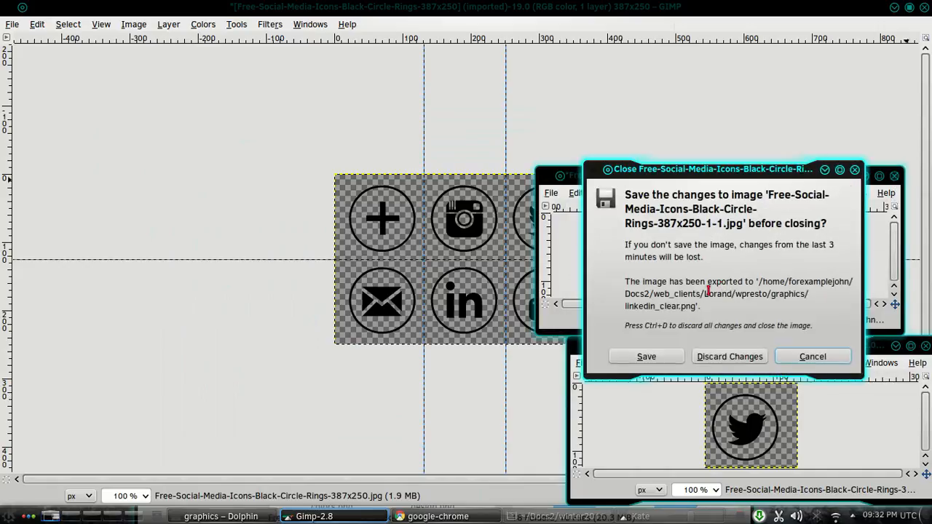
left_click(740, 355)
Step: Export the Twitter icon as twitter_clear.png to the graphics folder with the default PNG options
left_click(582, 362)
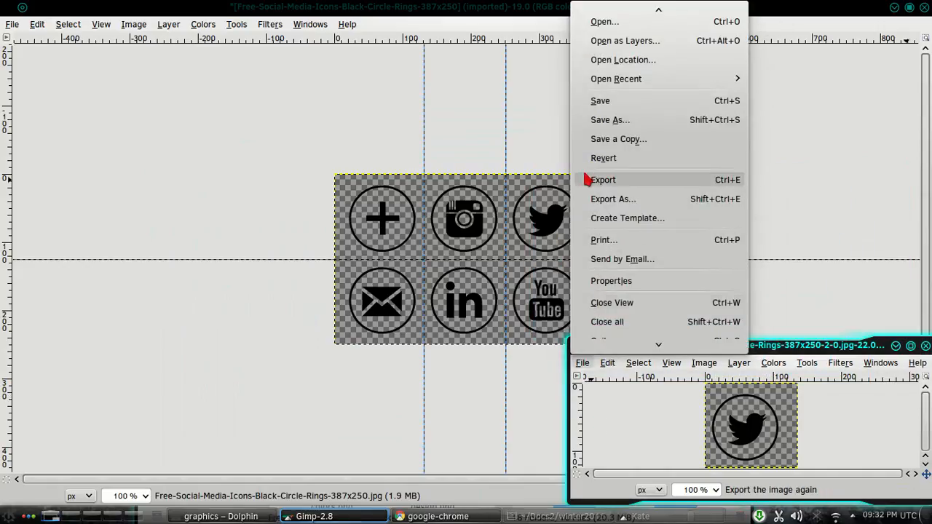
left_click(626, 199)
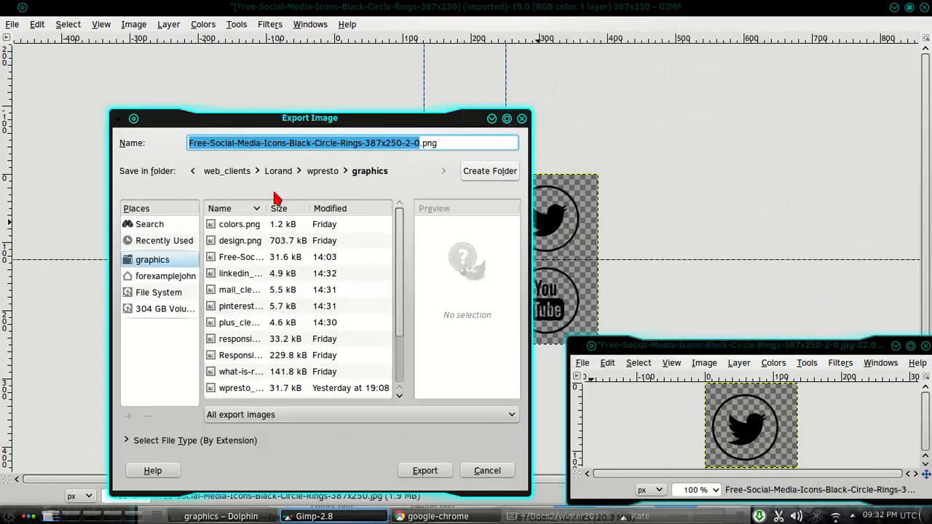
type("t")
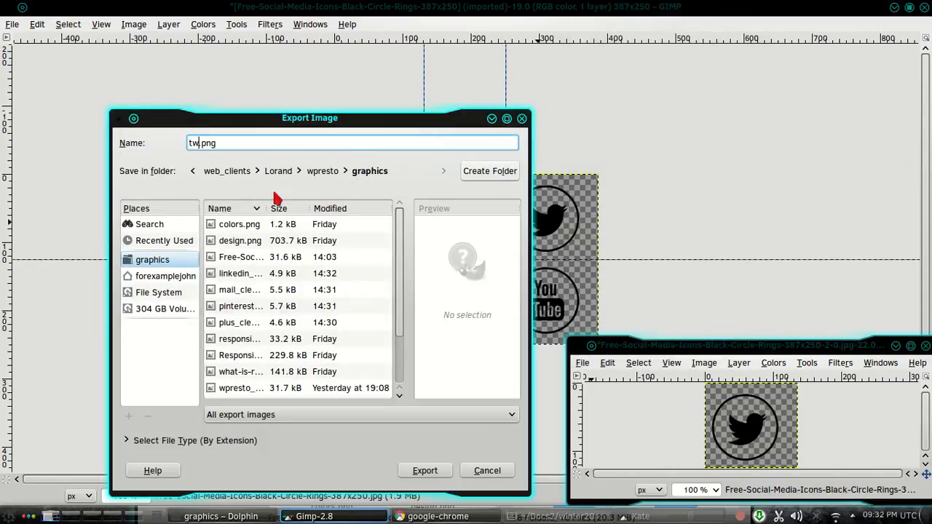
type("witter")
type("_cla")
type("e")
type("ear")
key("Return")
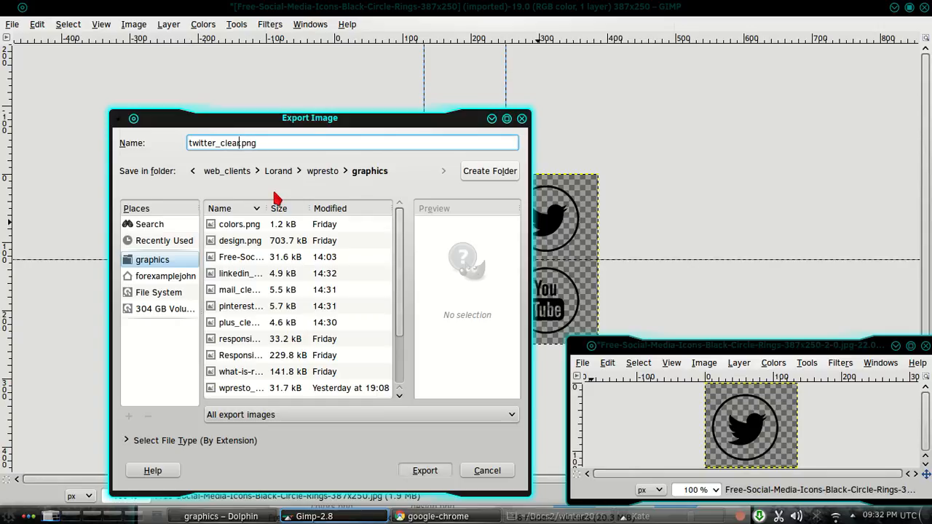
left_click(324, 426)
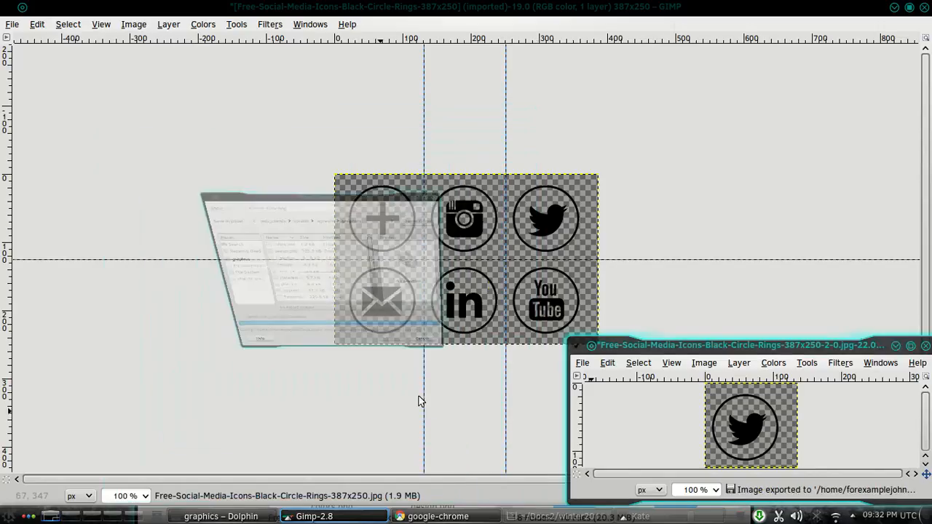
Step: Close the Twitter icon image and the original six-icon image, discarding the changes to both
left_click_drag(830, 350, 668, 302)
left_click(765, 300)
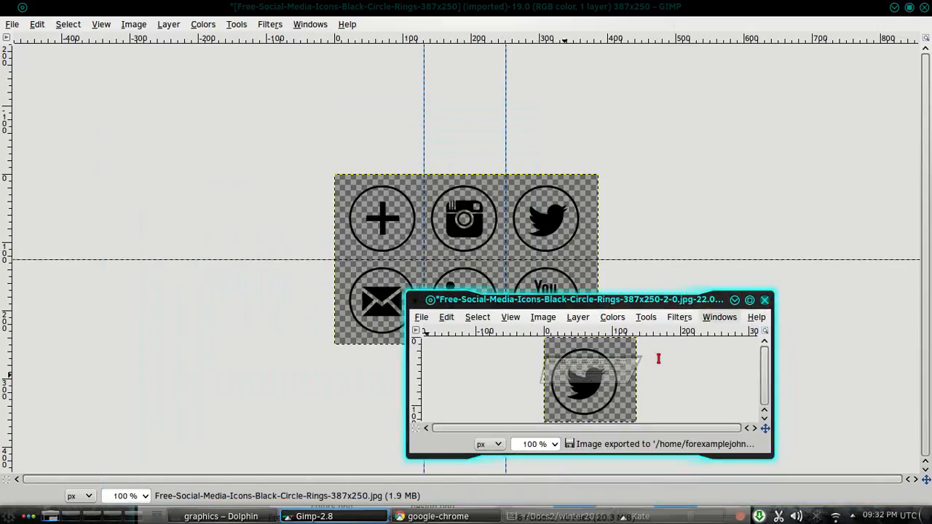
left_click(597, 476)
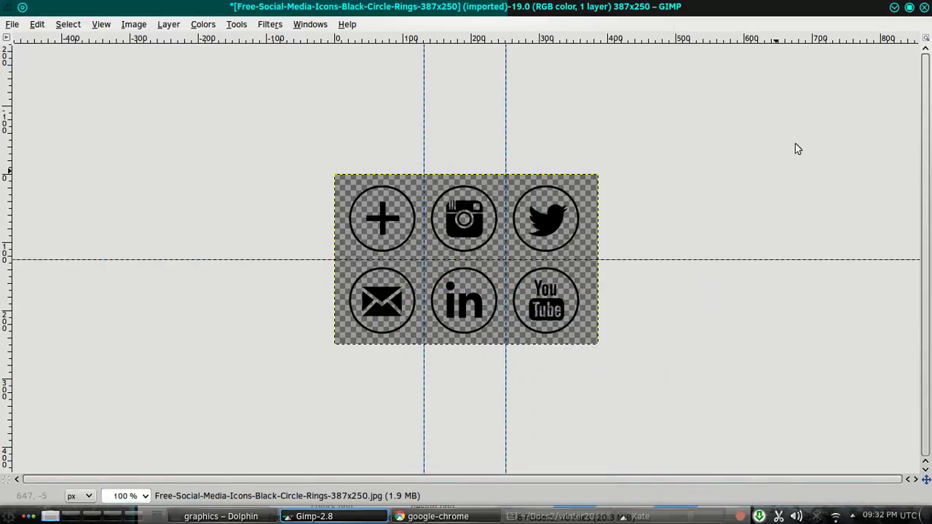
left_click(924, 8)
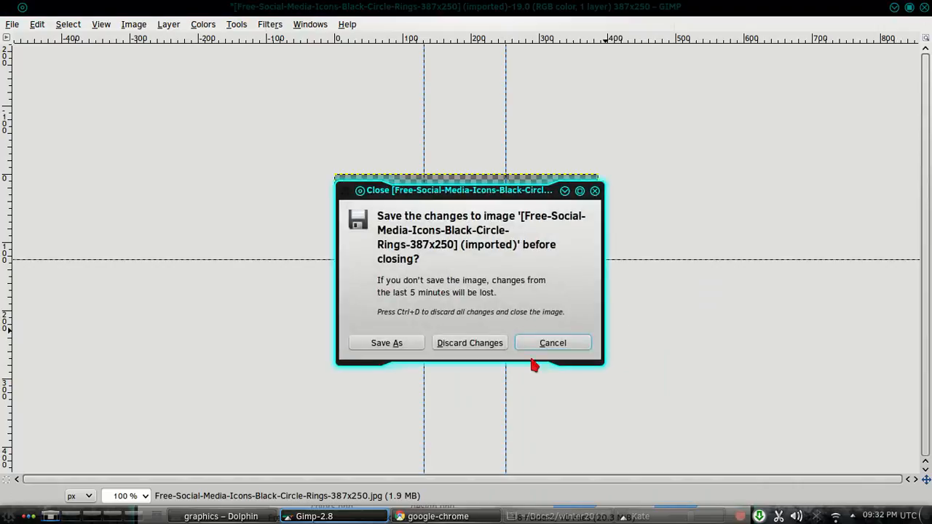
left_click(464, 345)
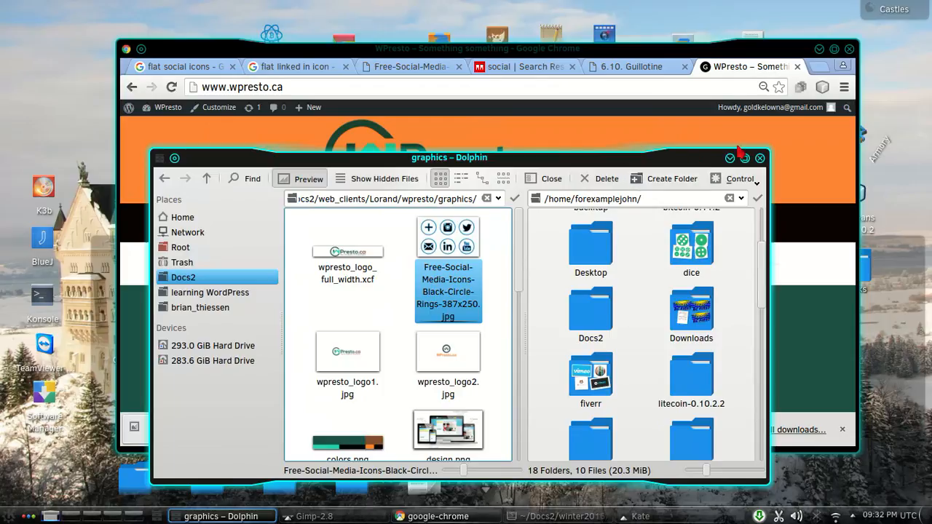
Step: Open linkedin_clear.png from the graphics folder in GIMP and remove its empty margins with Zealous Crop
left_click(746, 154)
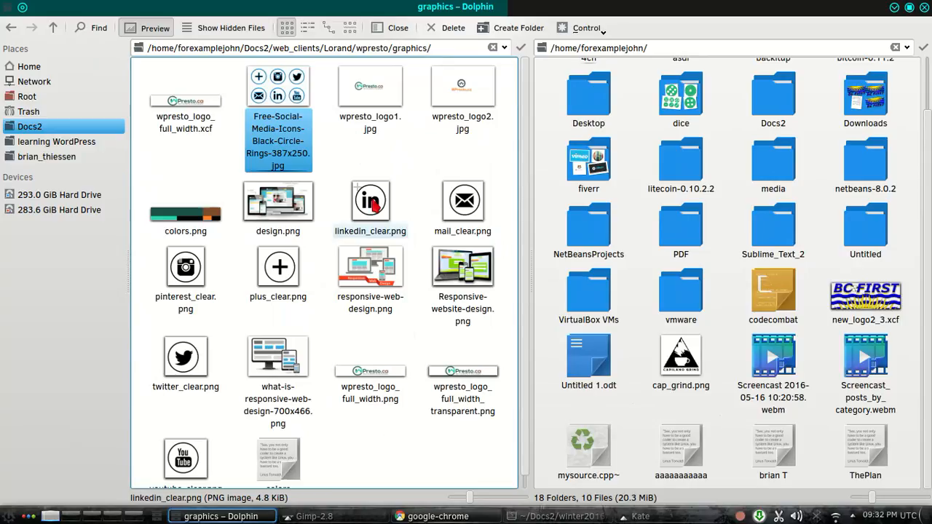
right_click(371, 205)
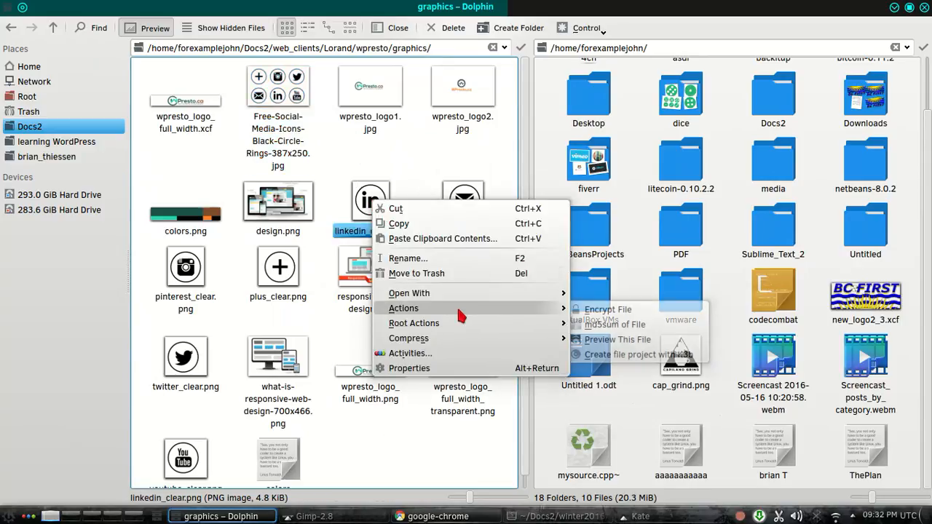
mouse_move(464, 294)
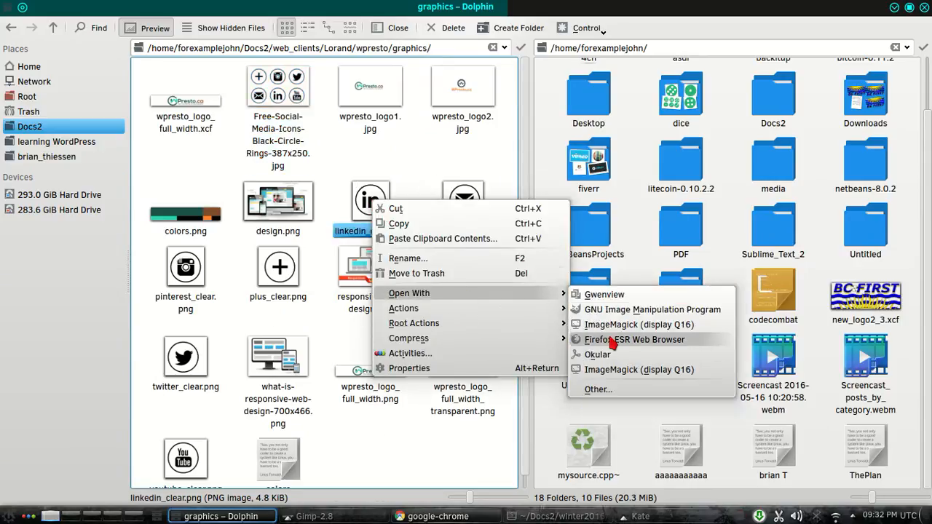
left_click(611, 311)
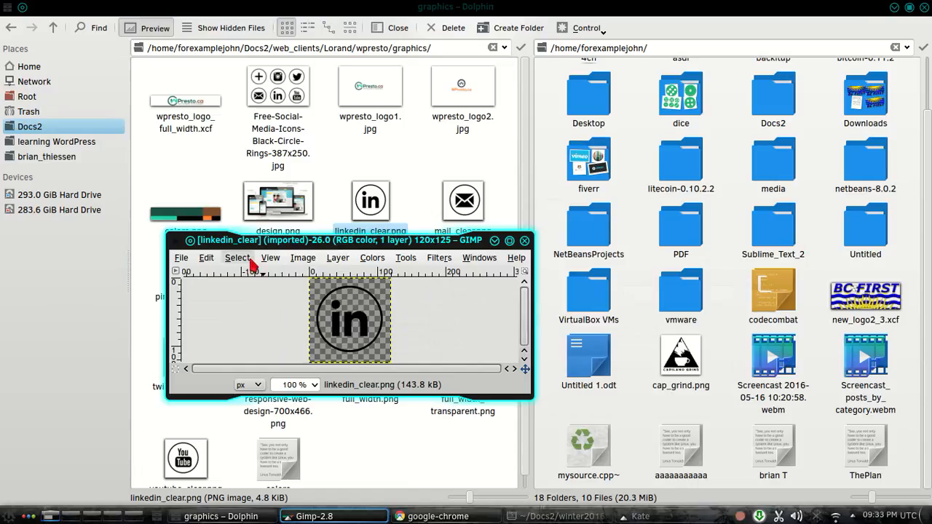
left_click(303, 258)
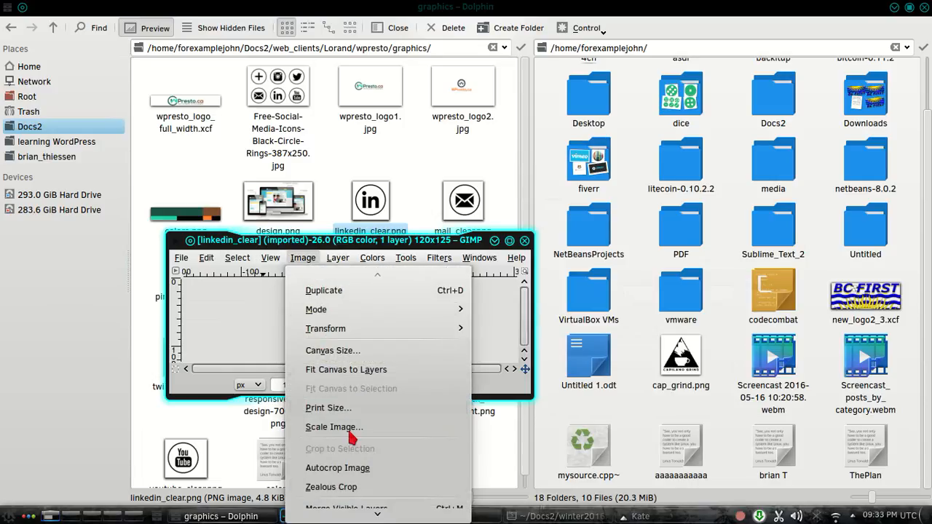
left_click(336, 488)
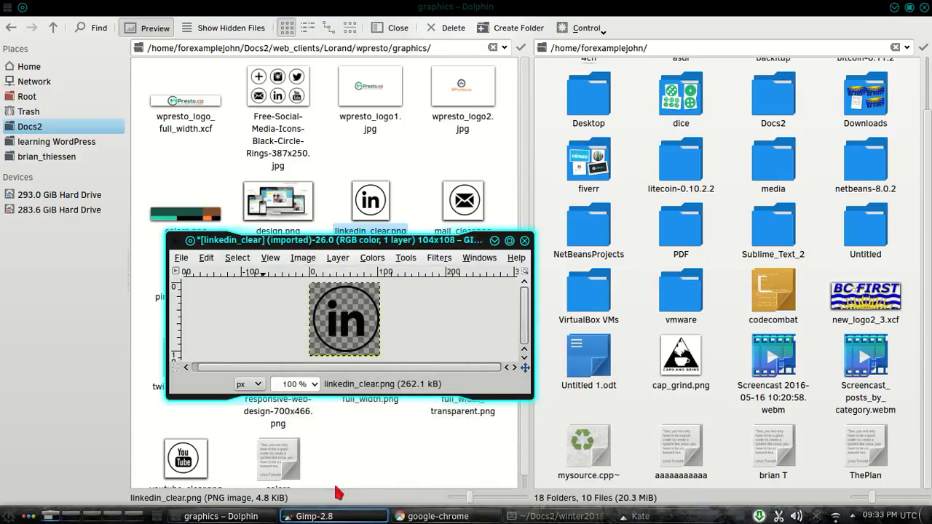
Step: Open Scale Image for the cropped LinkedIn icon and check the required icon height in the Kate note
left_click(303, 258)
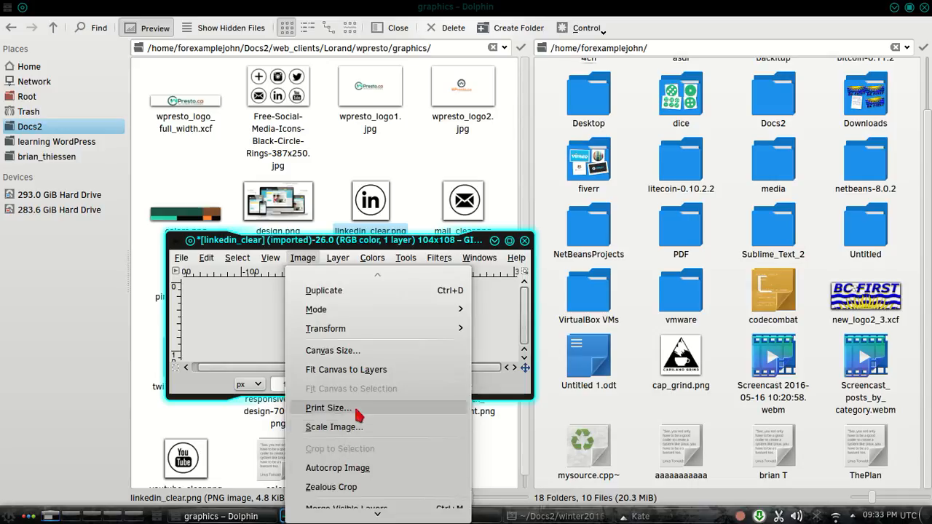
left_click(188, 329)
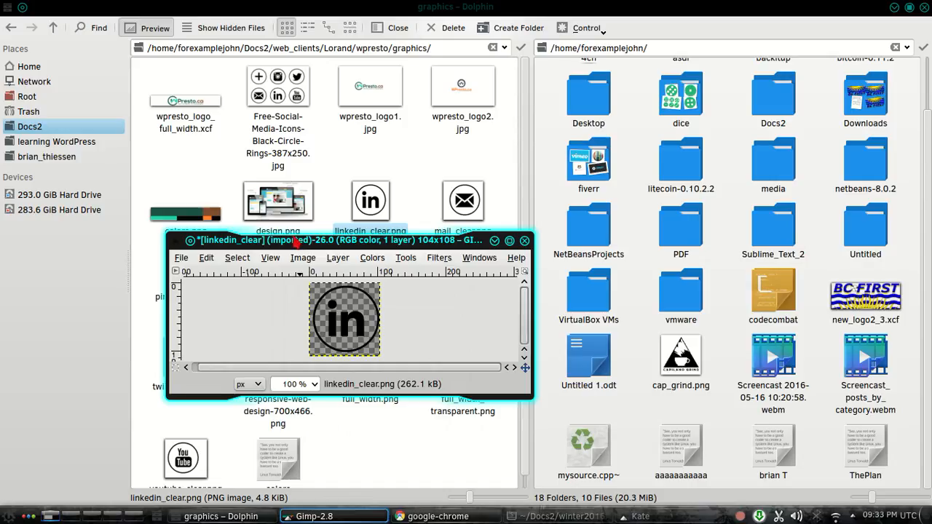
left_click(305, 262)
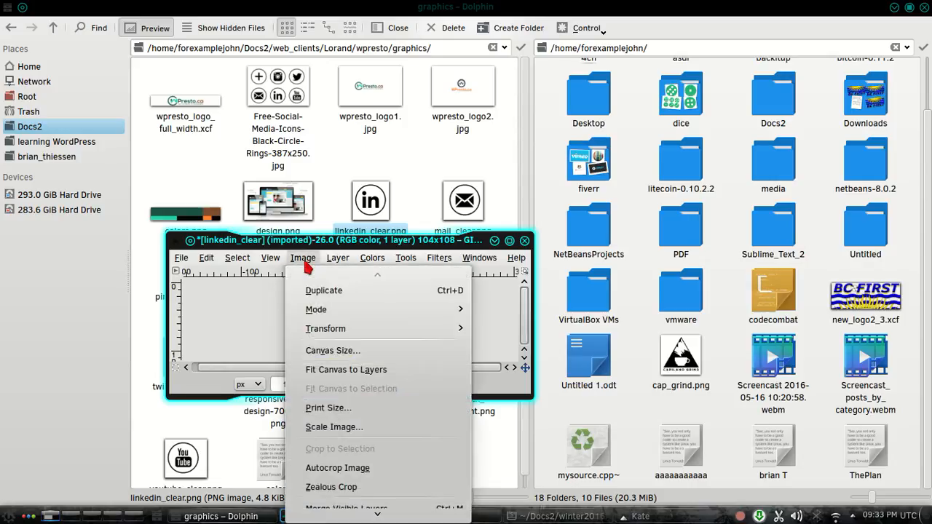
left_click(343, 429)
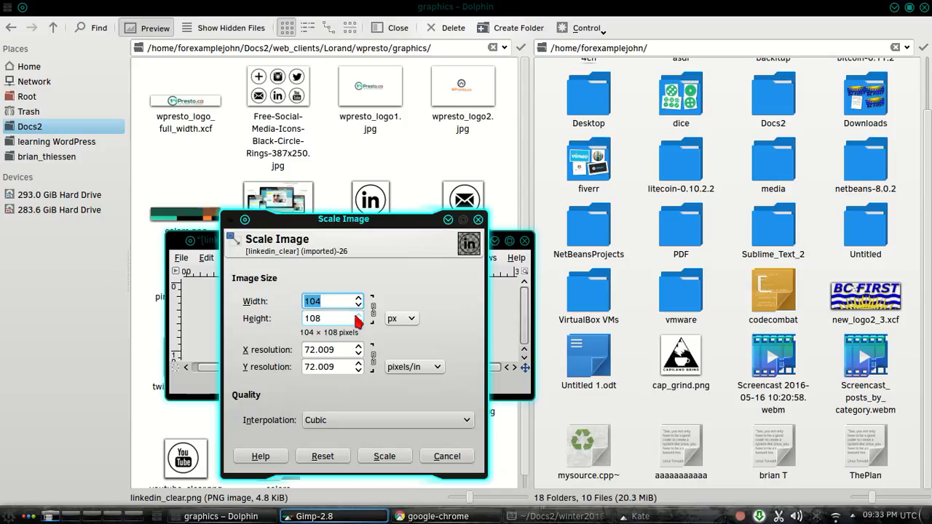
left_click(374, 311)
left_click(258, 325)
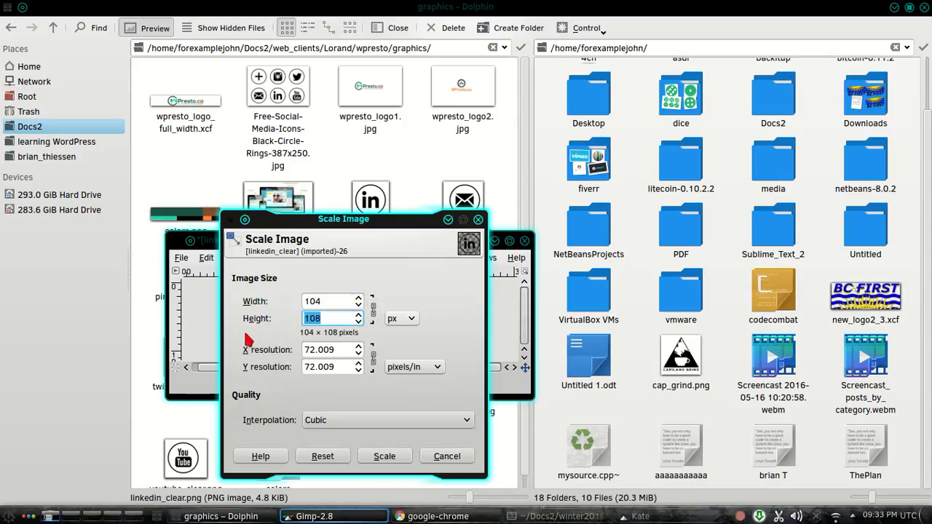
key("alt+Tab")
key("alt+Tab")
key("alt+Tab")
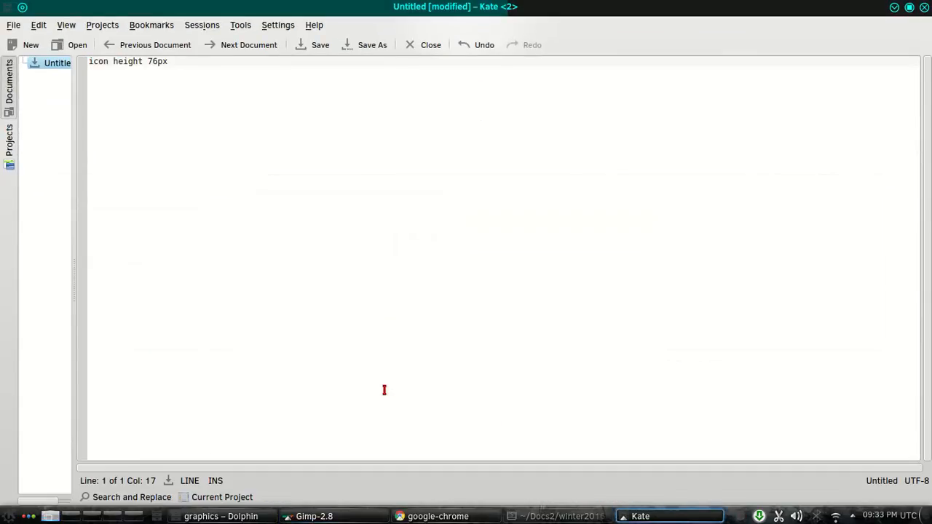
key("alt+Tab")
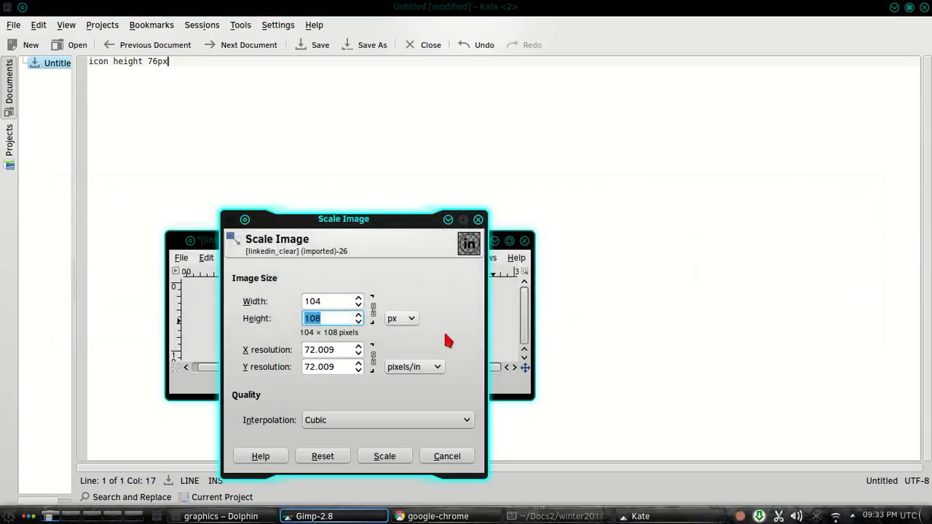
Step: Scale the LinkedIn icon proportionally to a height of 75 px
type("76")
key("Tab")
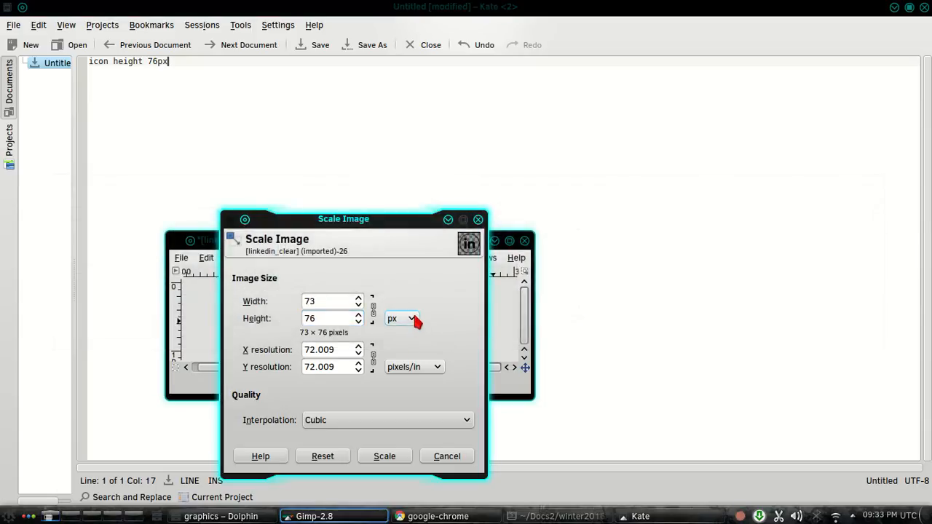
left_click(329, 318)
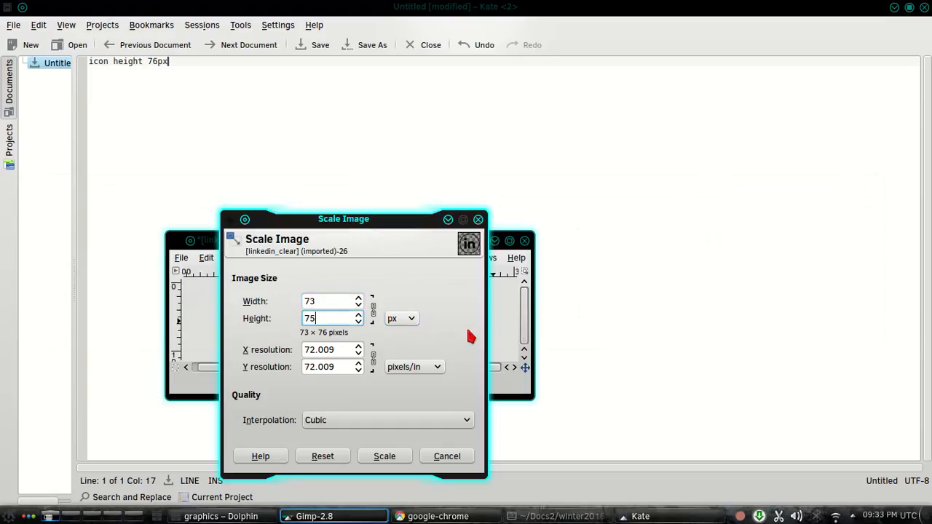
key("Tab")
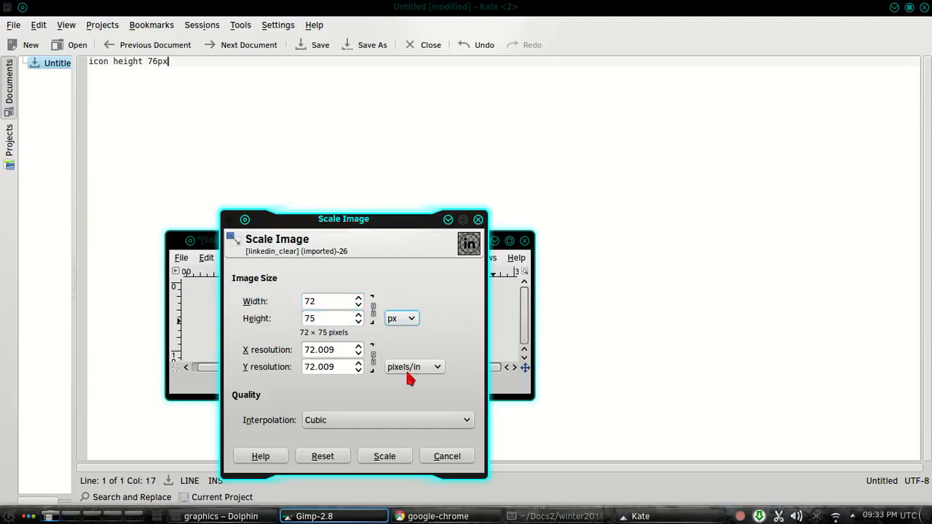
left_click(385, 457)
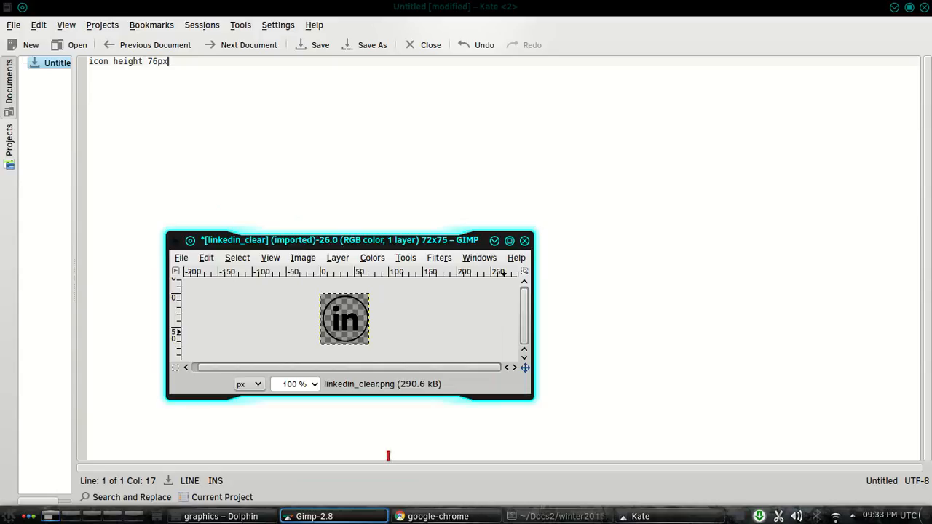
Step: Colourize the LinkedIn icon white, using hue 360, saturation 100 and a raised lightness
left_click(372, 259)
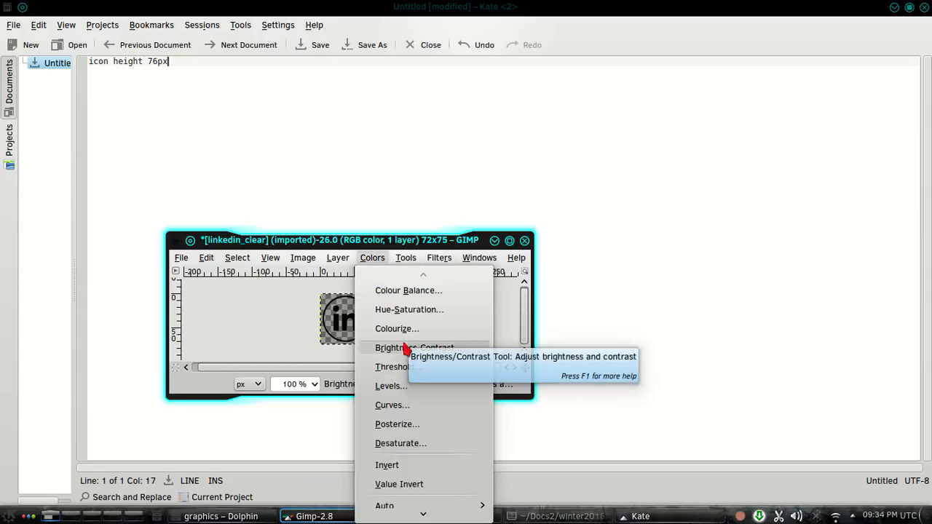
left_click(405, 333)
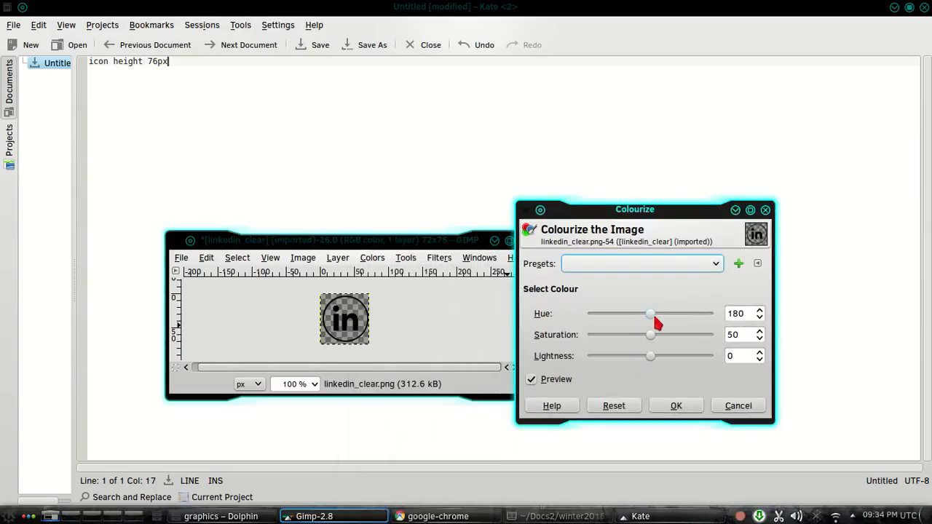
left_click_drag(650, 314, 717, 317)
left_click_drag(646, 335, 711, 335)
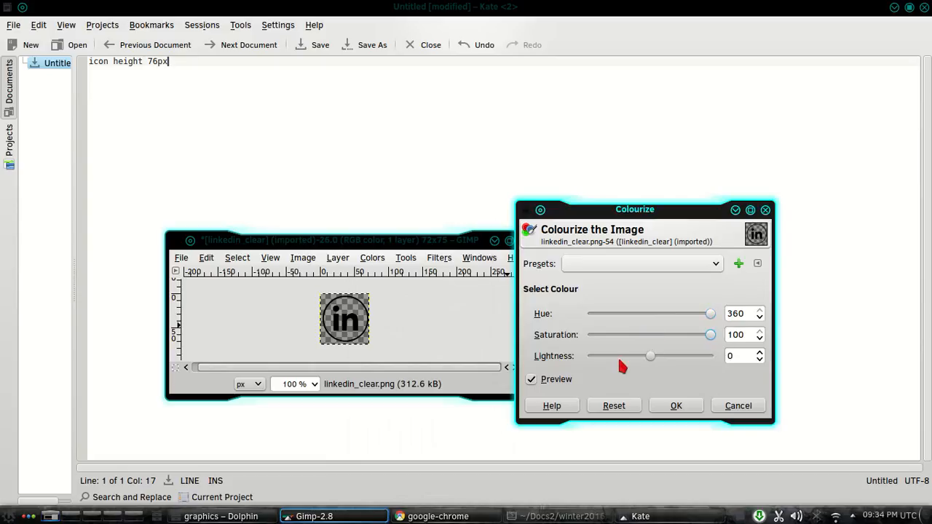
left_click(676, 406)
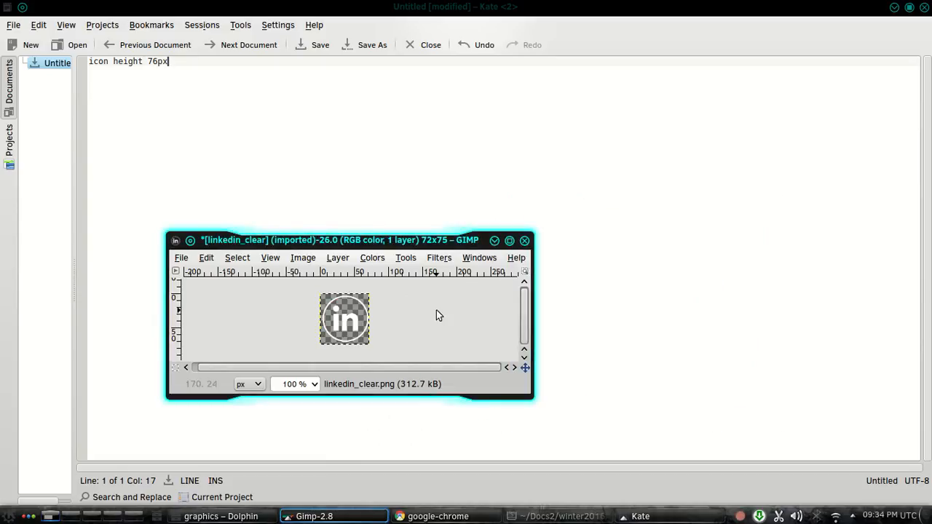
Step: Export the white LinkedIn icon to the graphics folder as linkedin_white.png, keeping the PNG compression level at 9
left_click(181, 258)
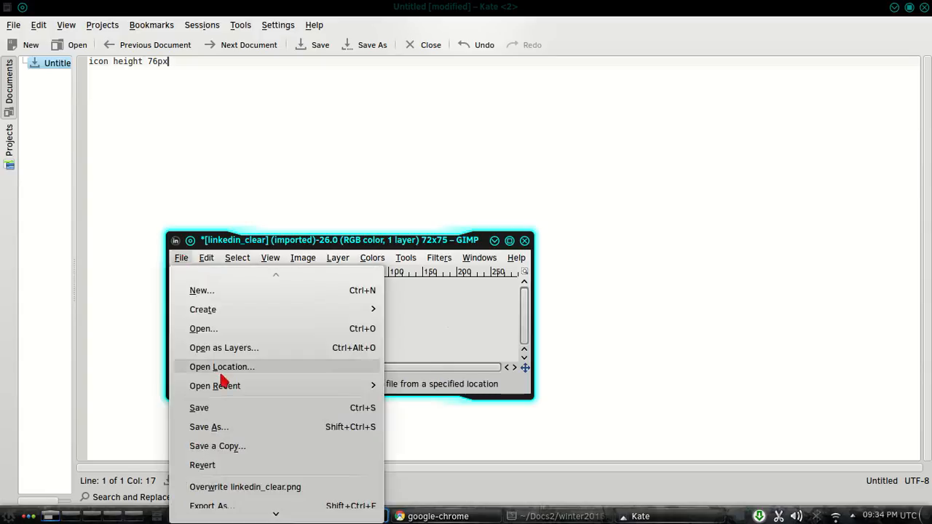
mouse_move(214, 389)
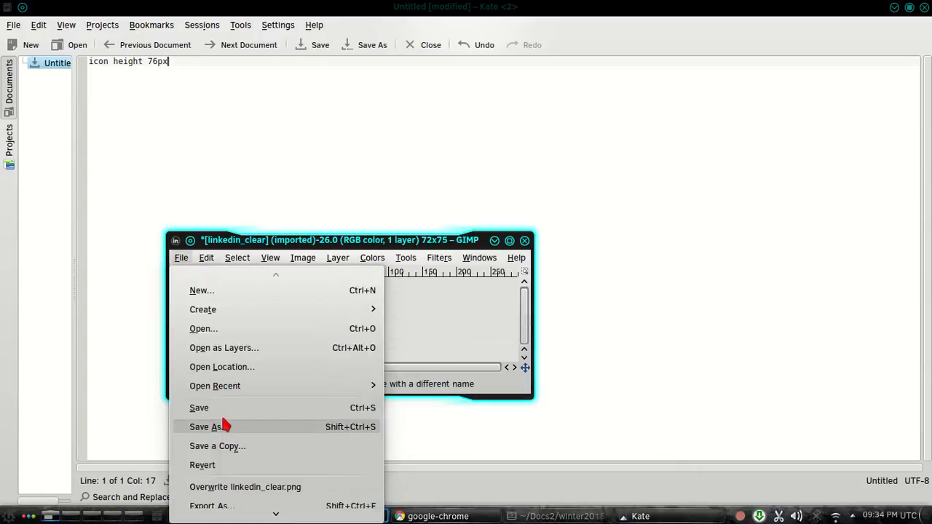
left_click(220, 488)
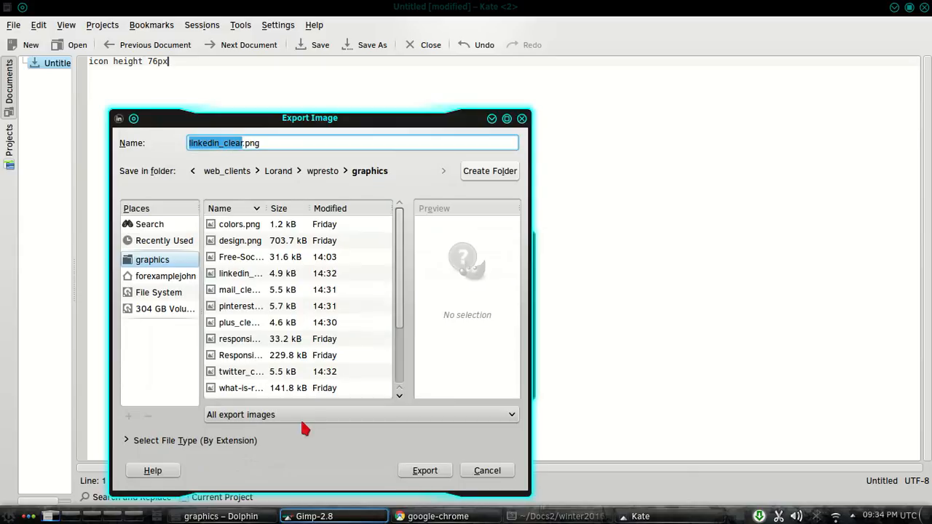
left_click(244, 142)
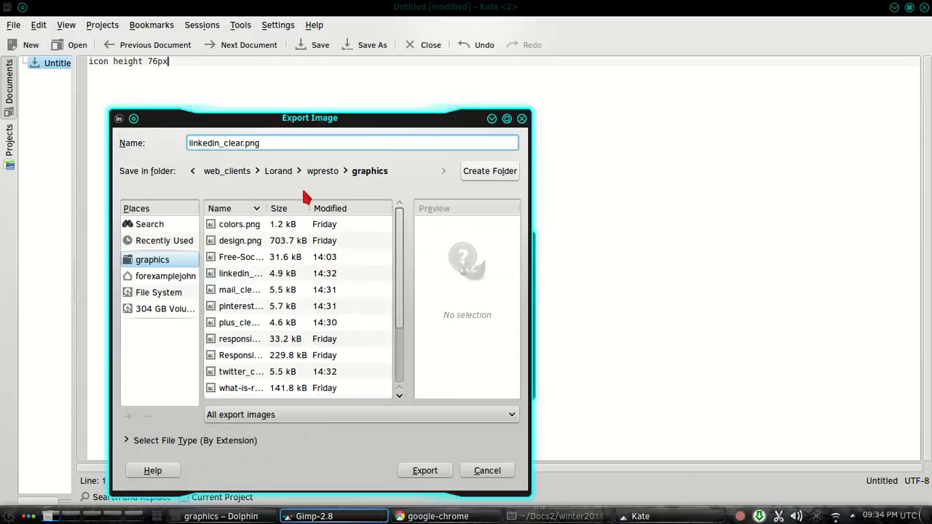
key("BackSpace")
key("Return")
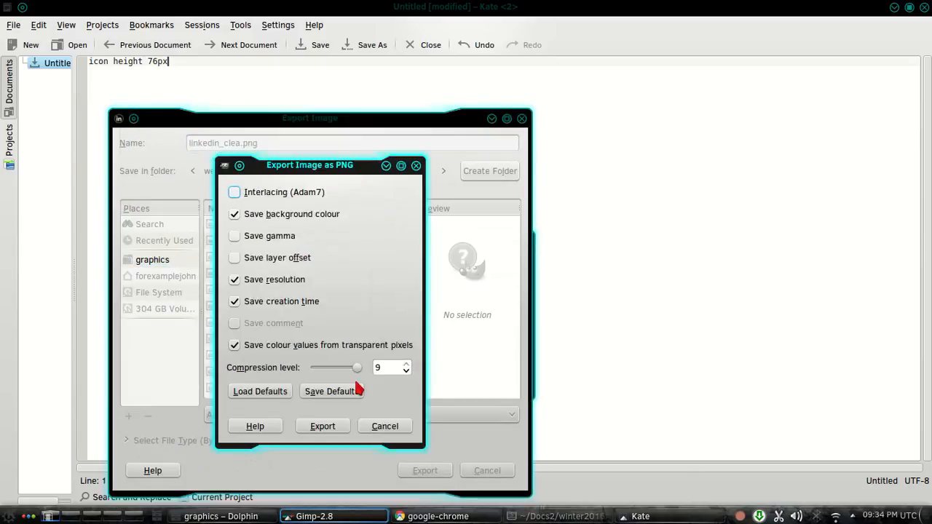
left_click(384, 428)
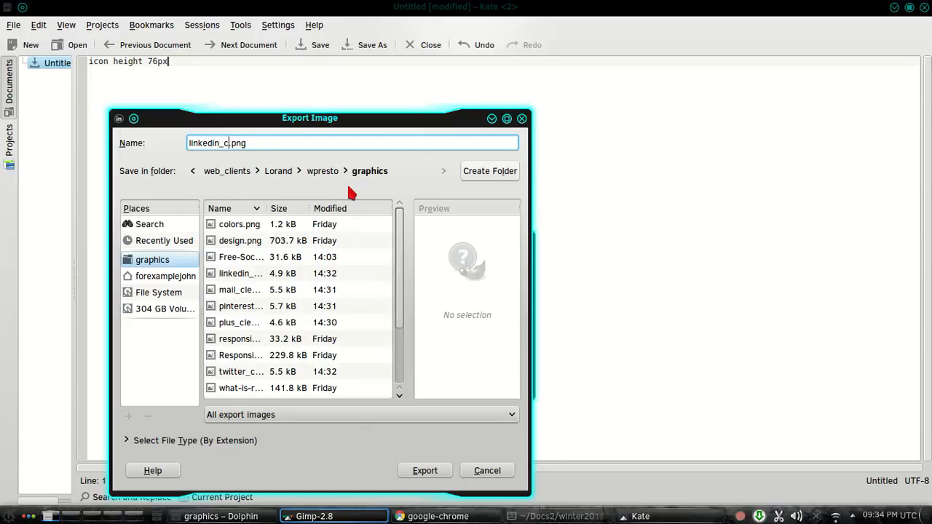
type("white")
key("Return")
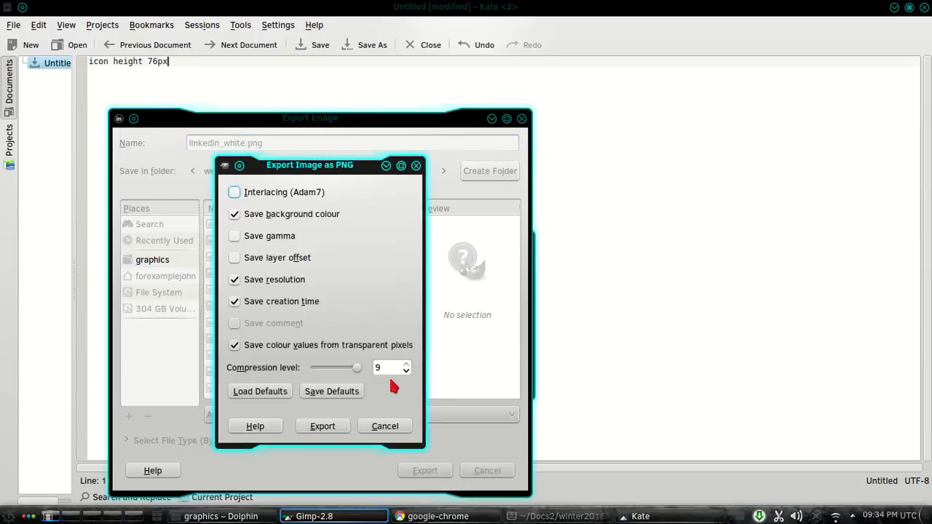
left_click(322, 427)
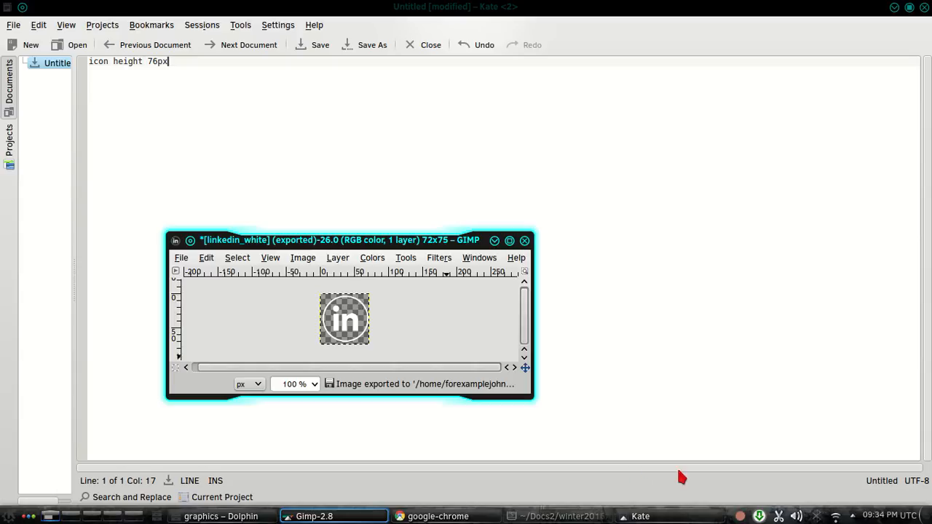
right_click(741, 516)
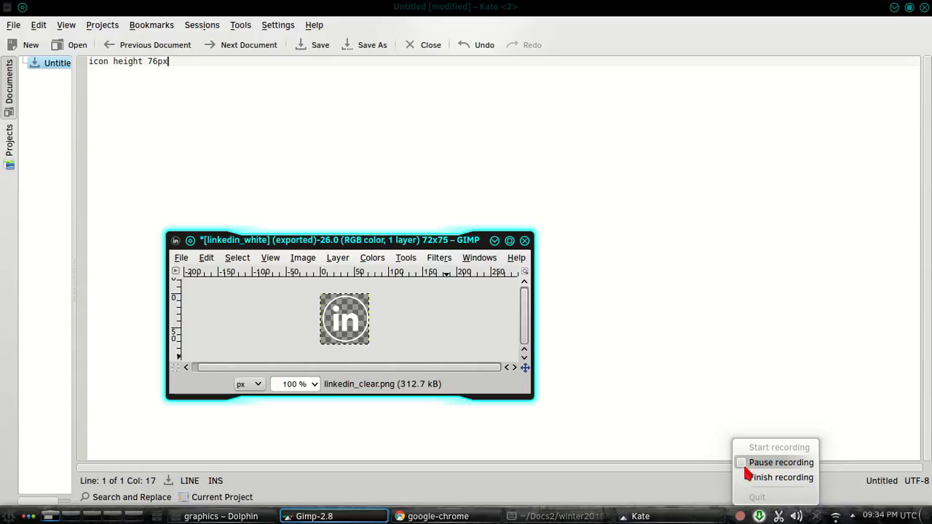
left_click(742, 467)
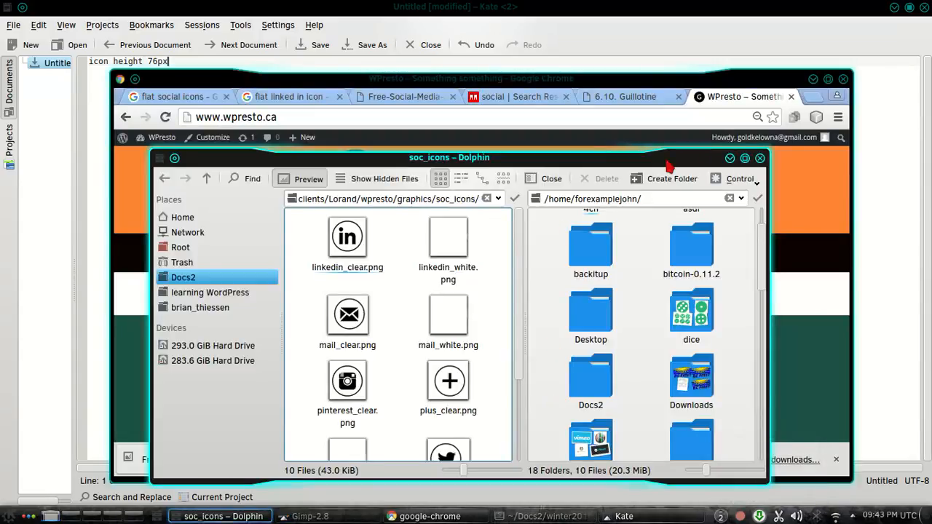
Step: Look through the clear and white versions of the icons in the soc_icons folder
left_click_drag(667, 162, 698, 121)
scroll(498, 246, "down", 1)
scroll(498, 246, "up", 1)
scroll(501, 251, "down", 2)
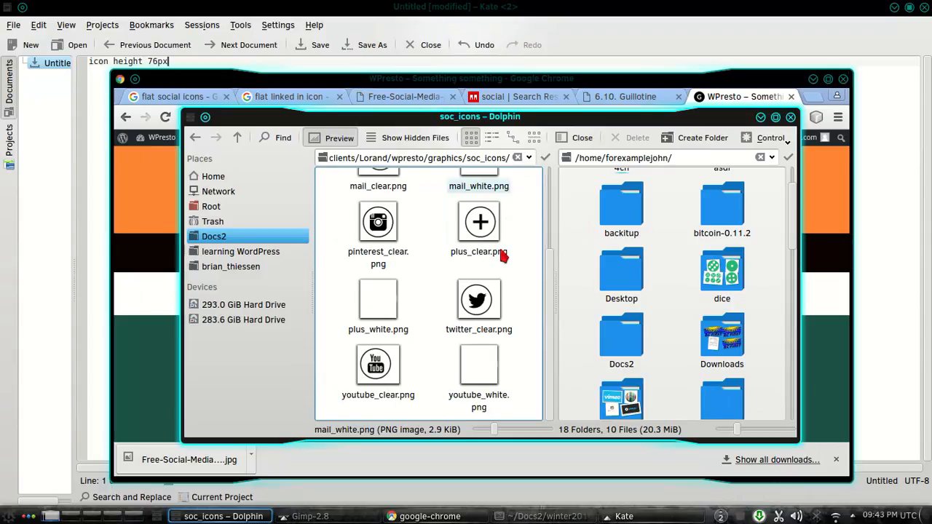
scroll(502, 255, "up", 2)
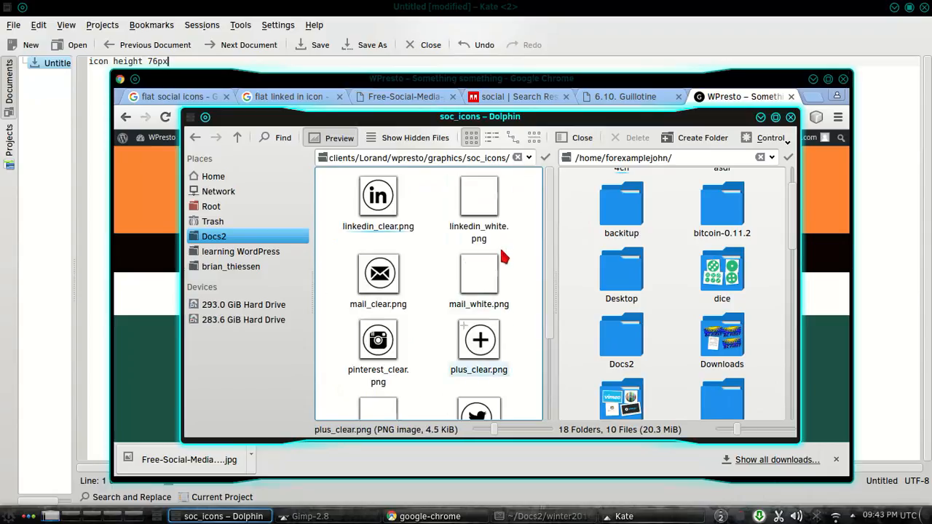
scroll(485, 289, "down", 1)
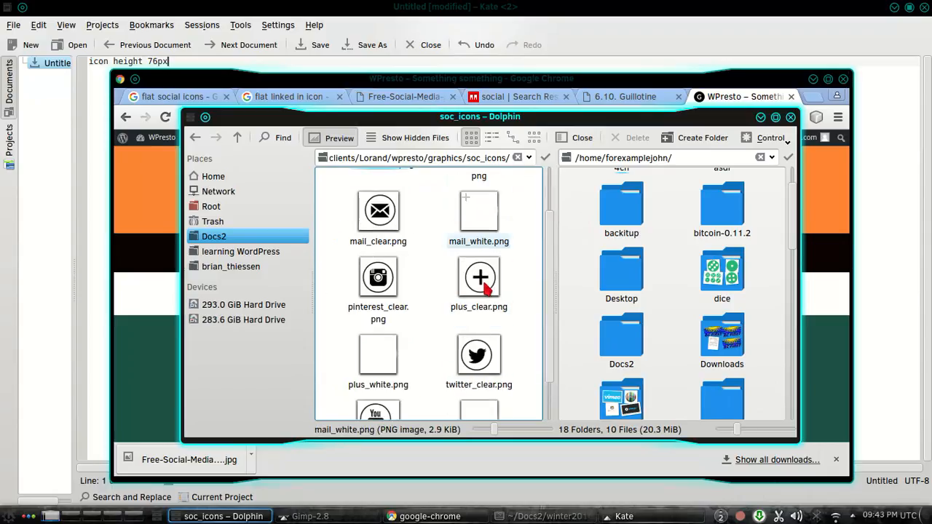
scroll(483, 240, "up", 1)
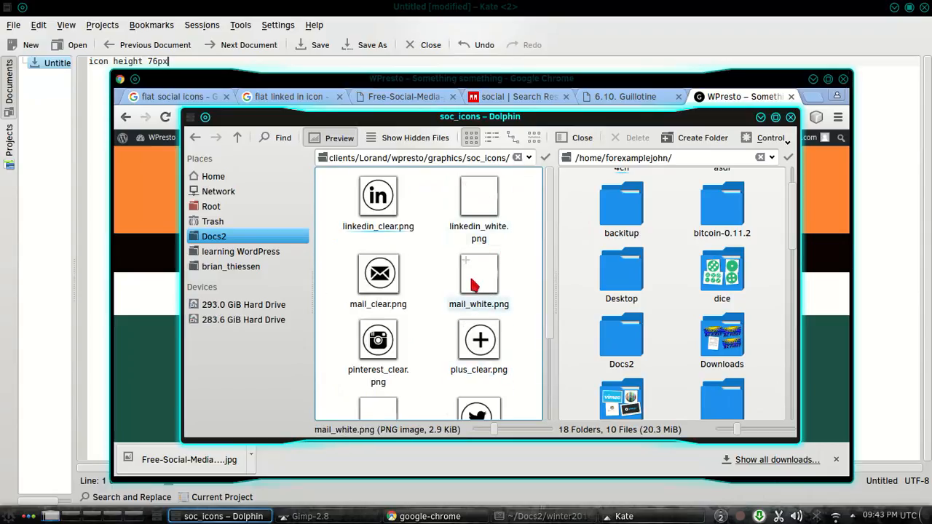
scroll(474, 285, "down", 1)
scroll(498, 393, "down", 1)
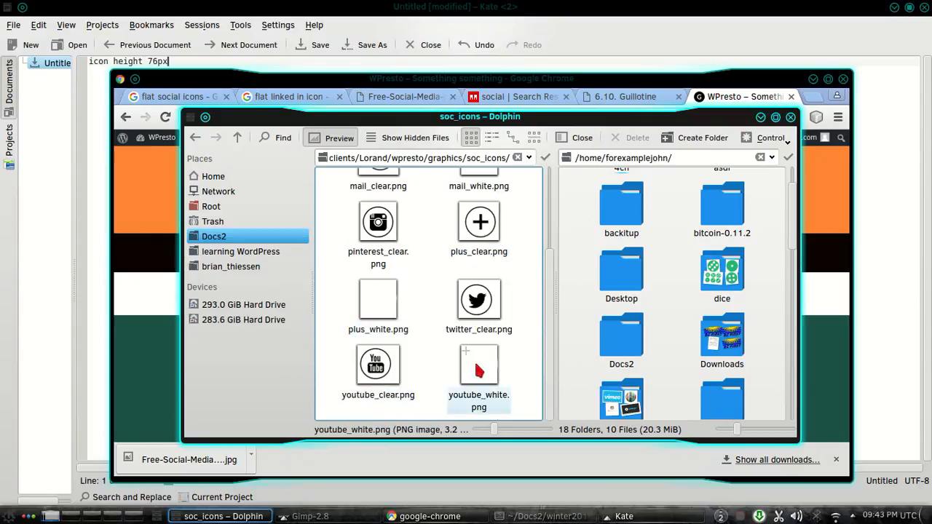
Step: Uncover the WPresto page behind the folder window and examine the hover effect of its Tutorials navigation entries
left_click_drag(595, 118, 631, 368)
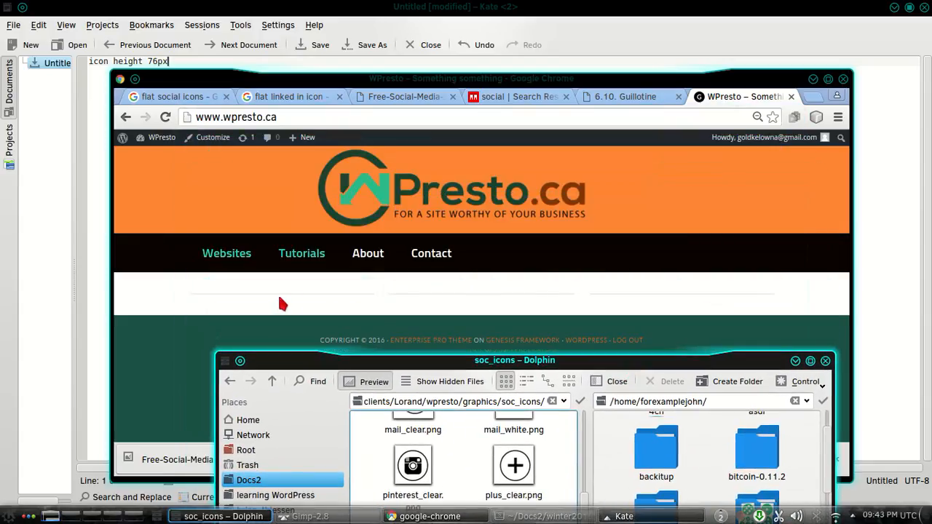
mouse_move(290, 252)
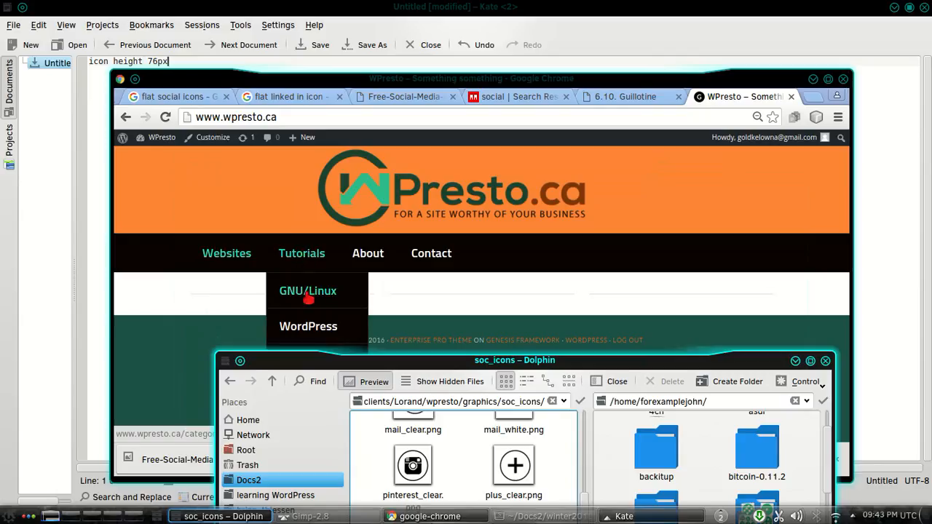
mouse_move(208, 259)
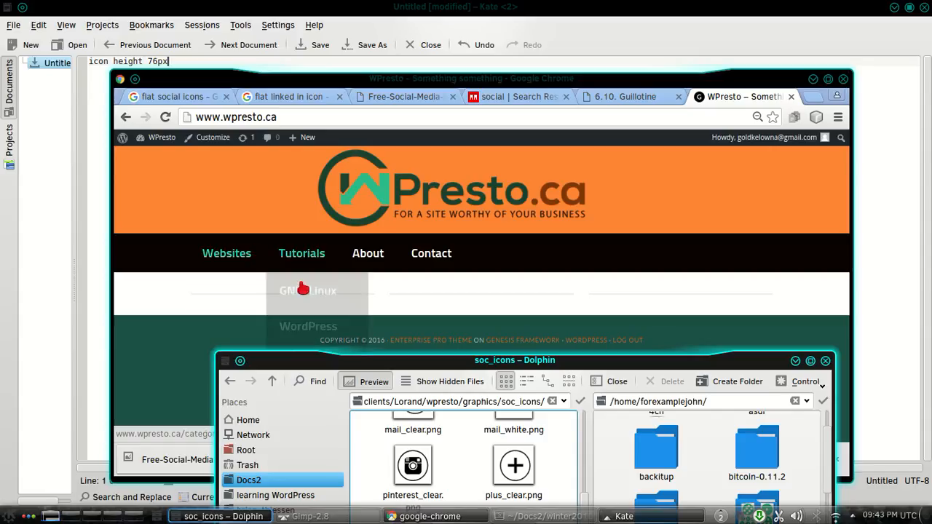
left_click_drag(520, 356, 504, 174)
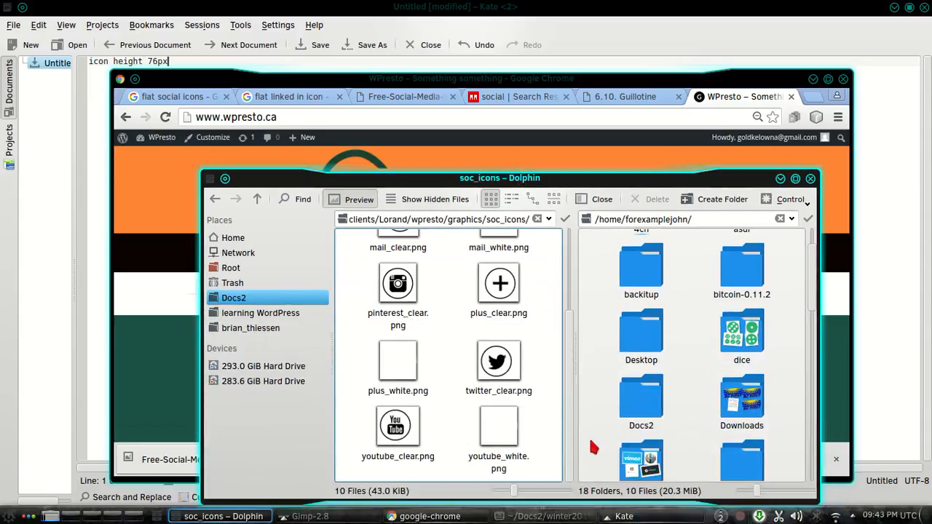
left_click_drag(589, 189, 587, 160)
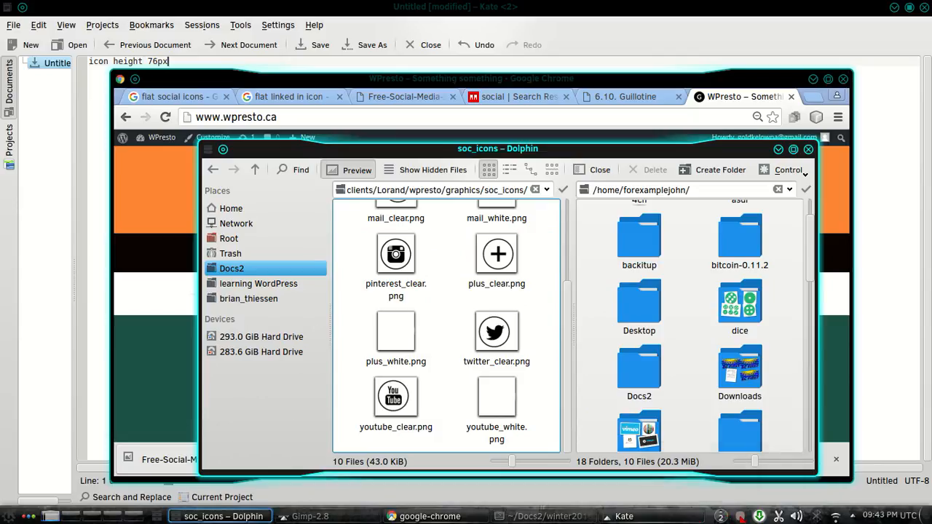
left_click(740, 516)
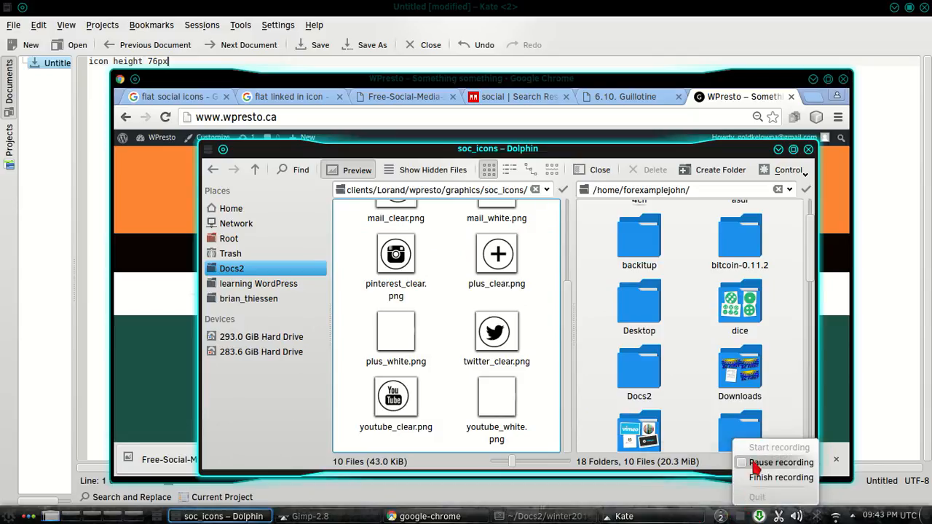
left_click(758, 461)
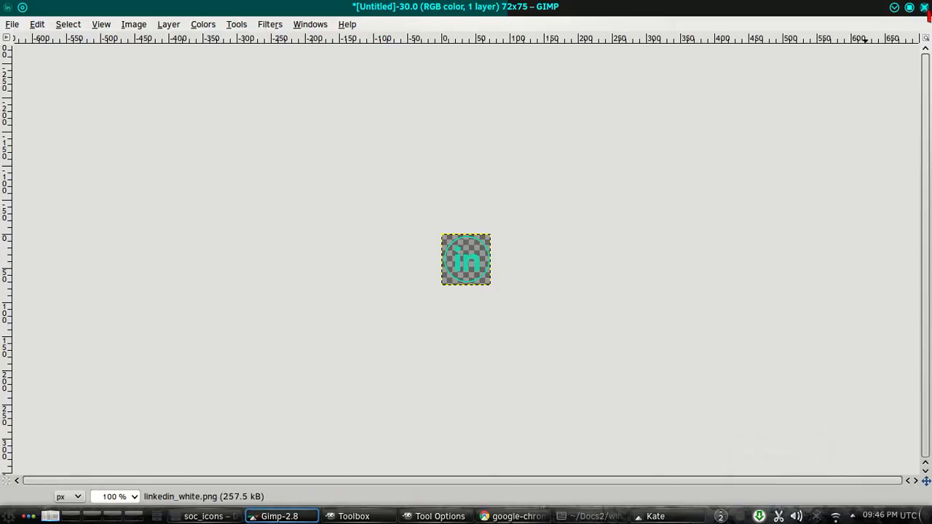
Step: Close the turquoise LinkedIn image in GIMP and discard its unsaved changes
left_click(925, 9)
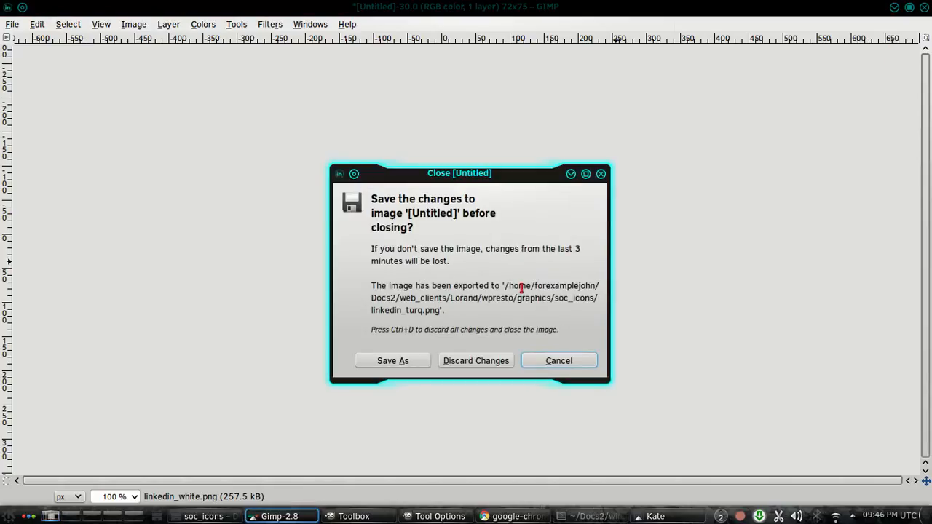
left_click(496, 361)
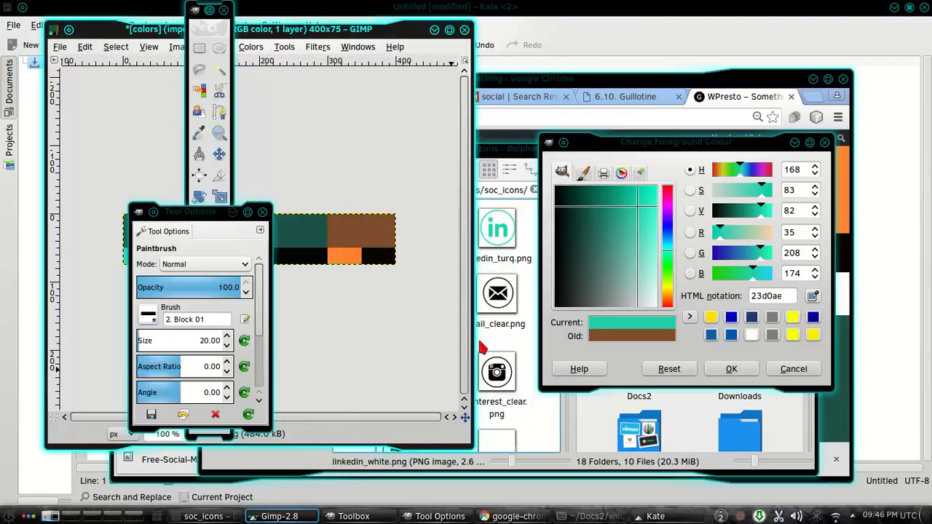
Step: Open mail_white.png from the soc_icons folder in GIMP and place its image window clear of the other windows
left_click(534, 417)
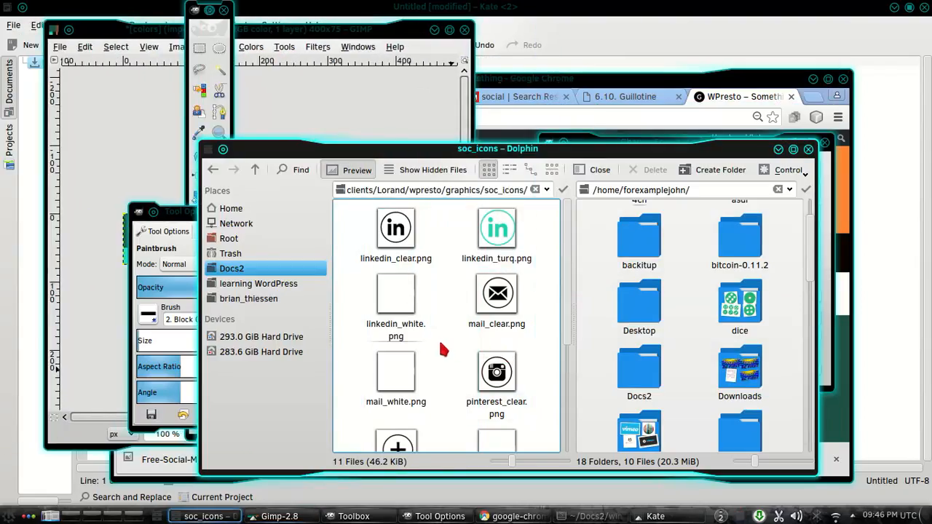
scroll(436, 338, "down", 2)
scroll(437, 337, "up", 2)
scroll(433, 336, "down", 1)
right_click(386, 307)
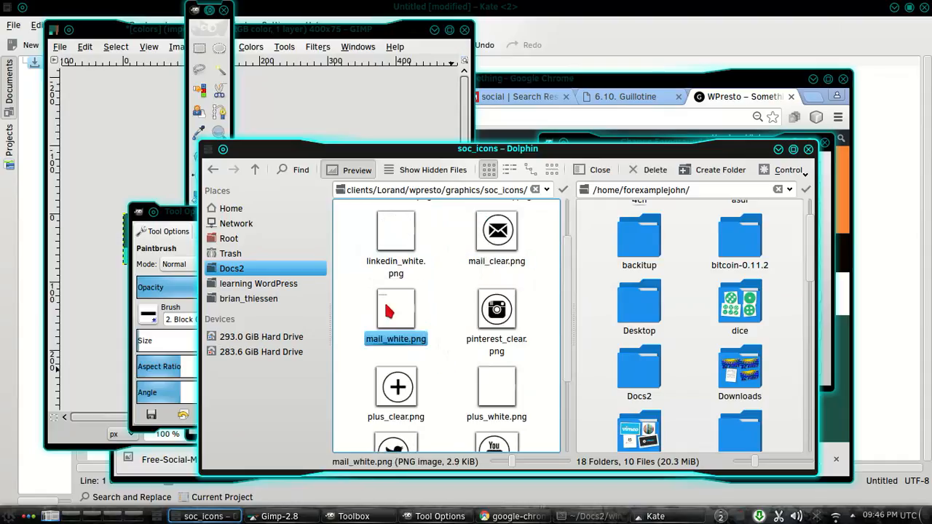
mouse_move(447, 398)
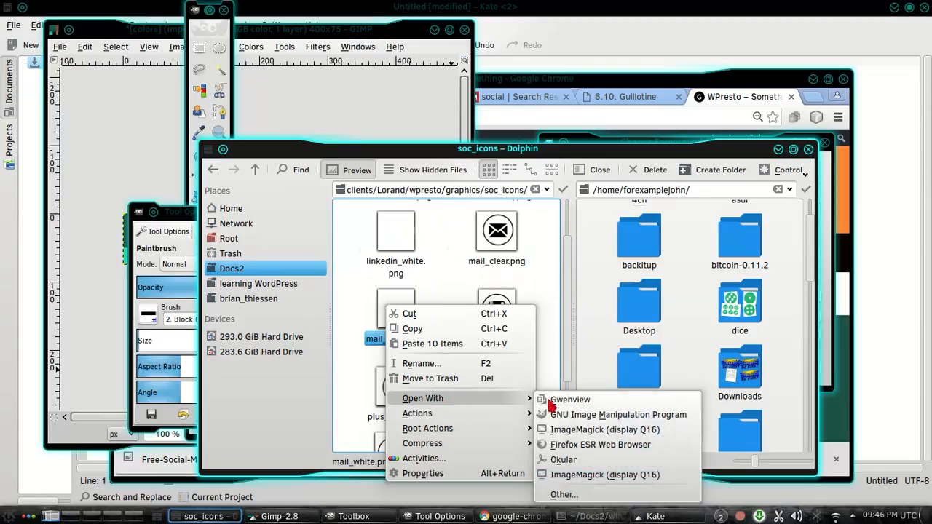
left_click(582, 414)
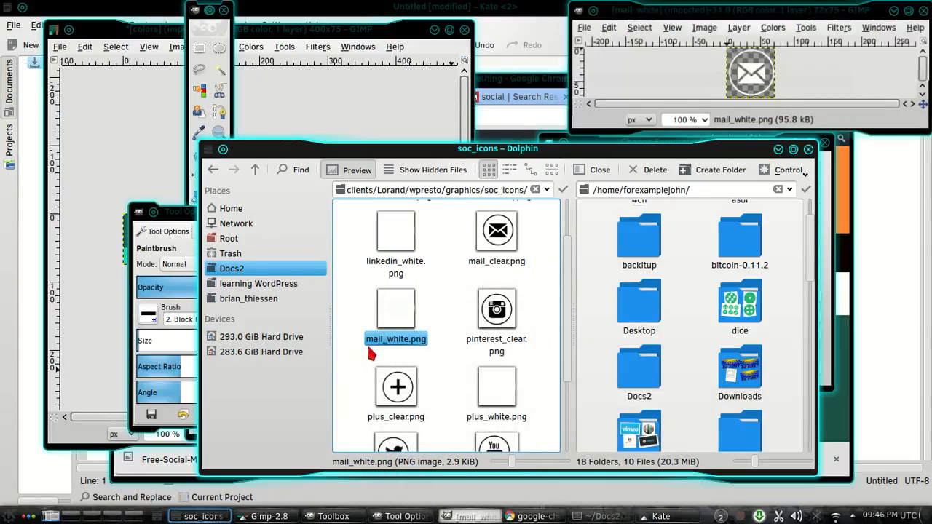
left_click_drag(735, 16, 568, 16)
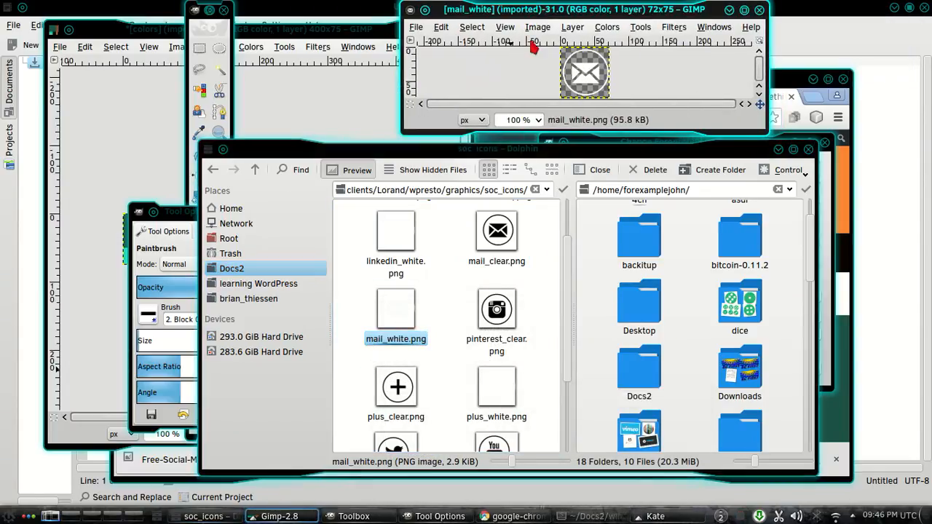
Step: Select the entire mail icon and turn it into a floating selection
left_click(472, 28)
left_click(481, 49)
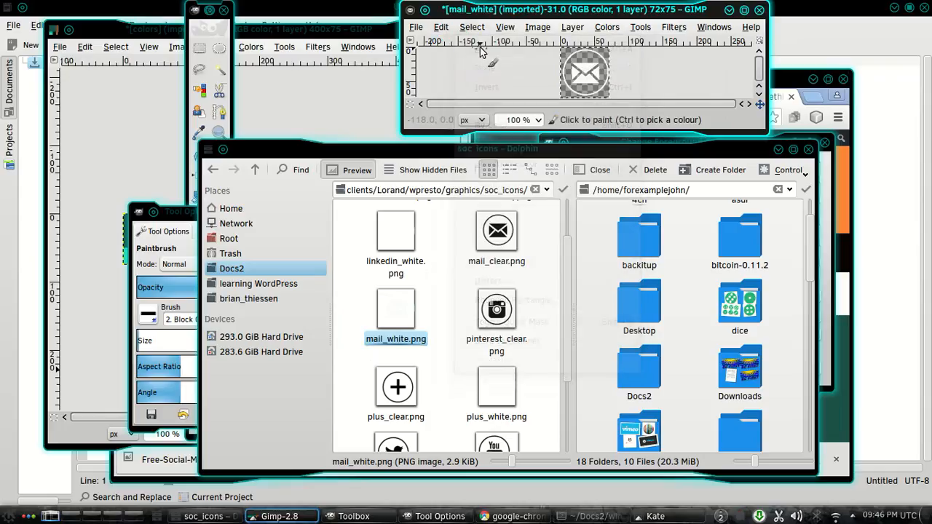
left_click(472, 28)
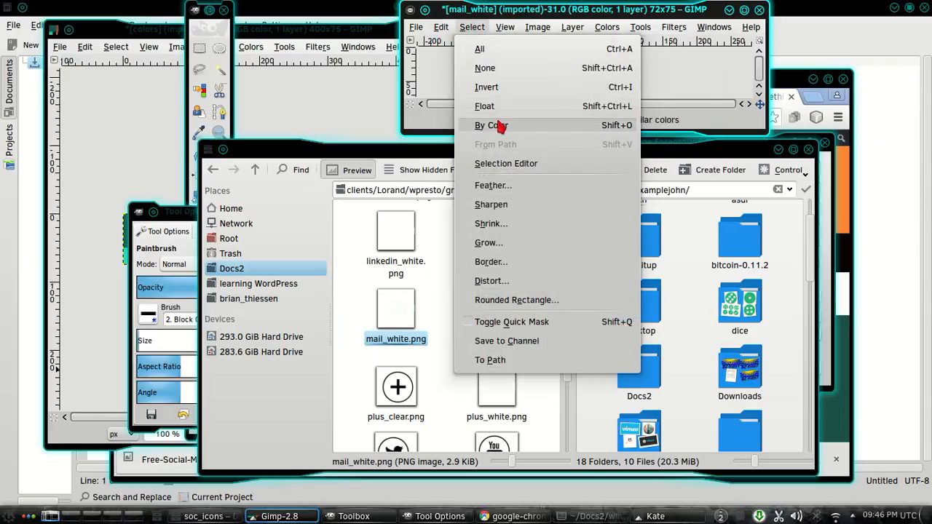
left_click(495, 107)
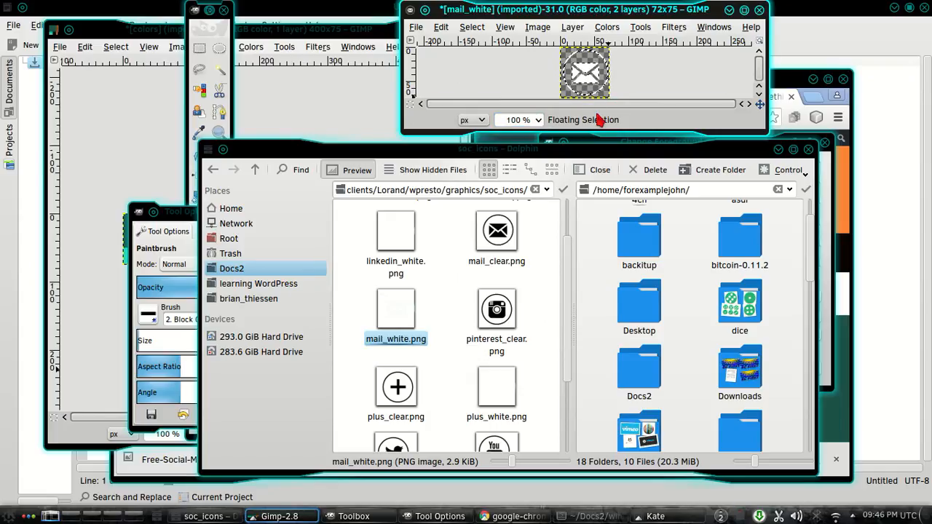
Step: Activate the Paintbrush with the turquoise foreground colour 23d0ae and set its brush size to 40
key("ctrl+b")
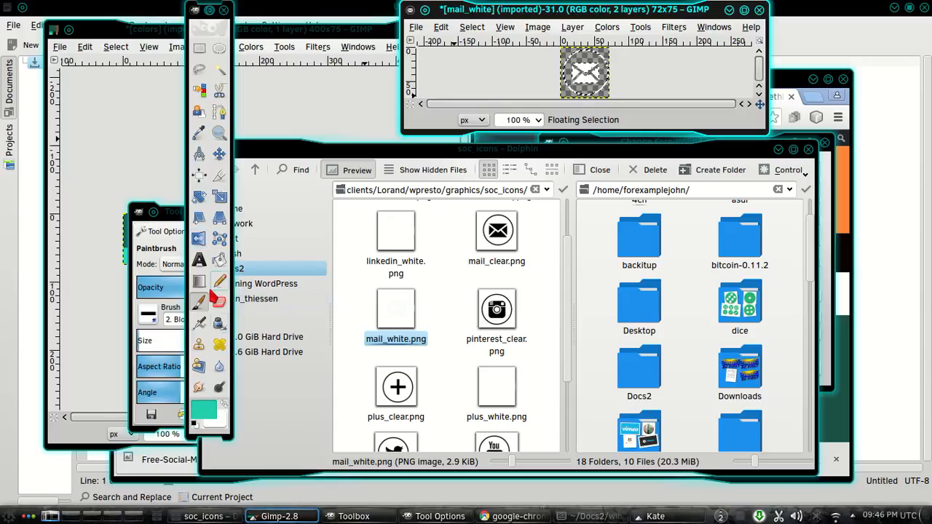
left_click(206, 412)
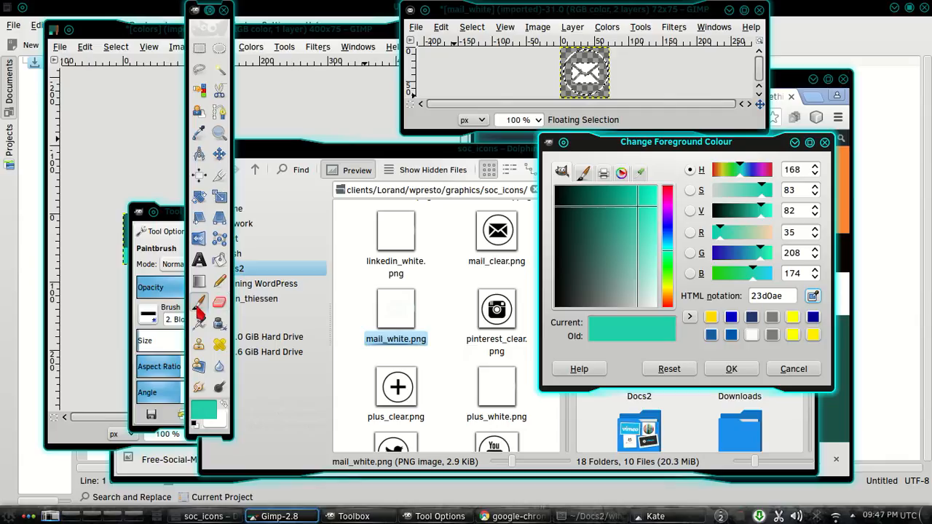
left_click(199, 306)
double_click(201, 307)
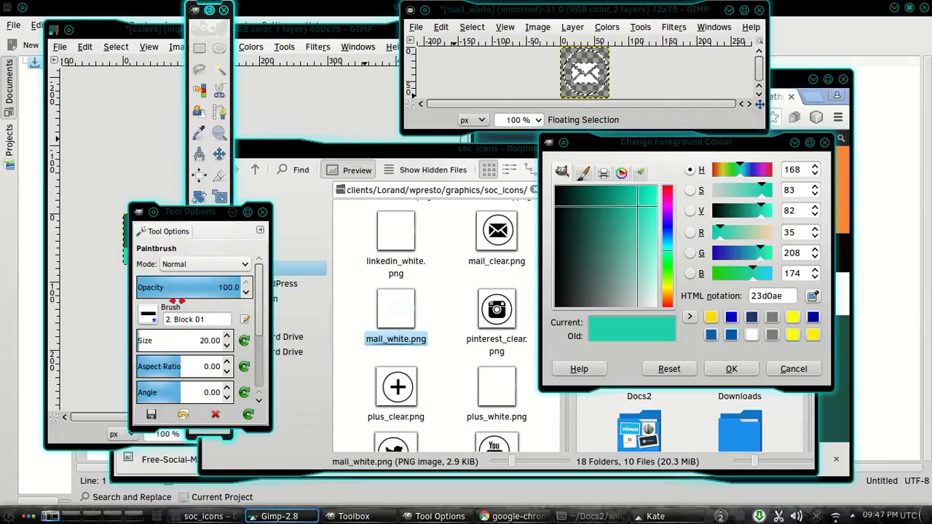
left_click(149, 317)
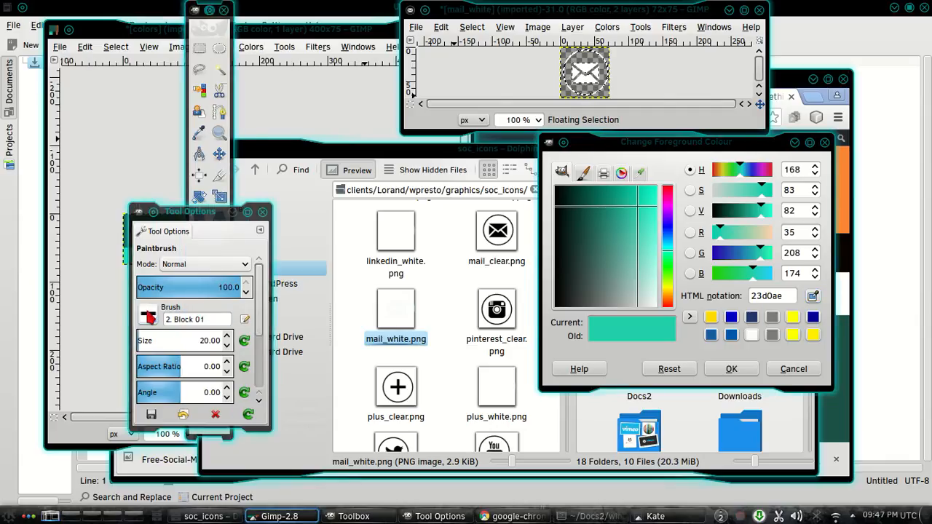
left_click(148, 314)
left_click(199, 338)
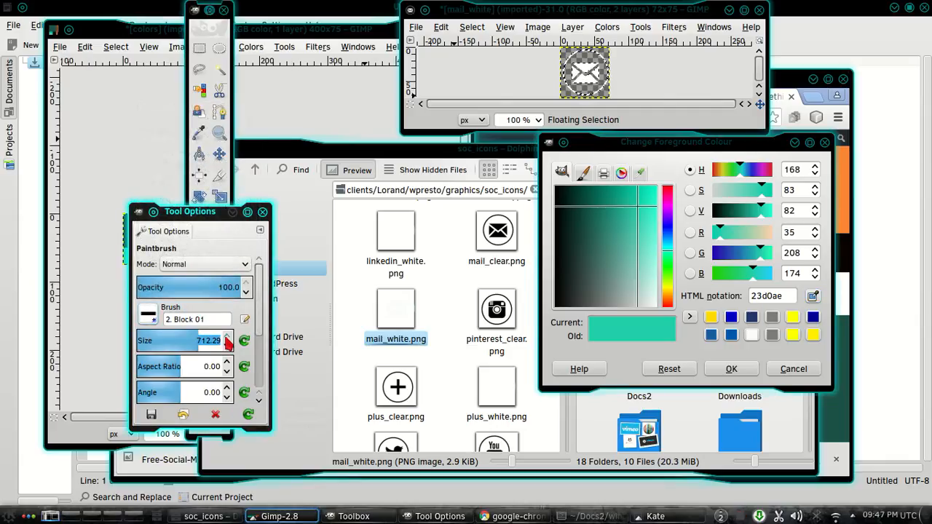
key("BackSpace")
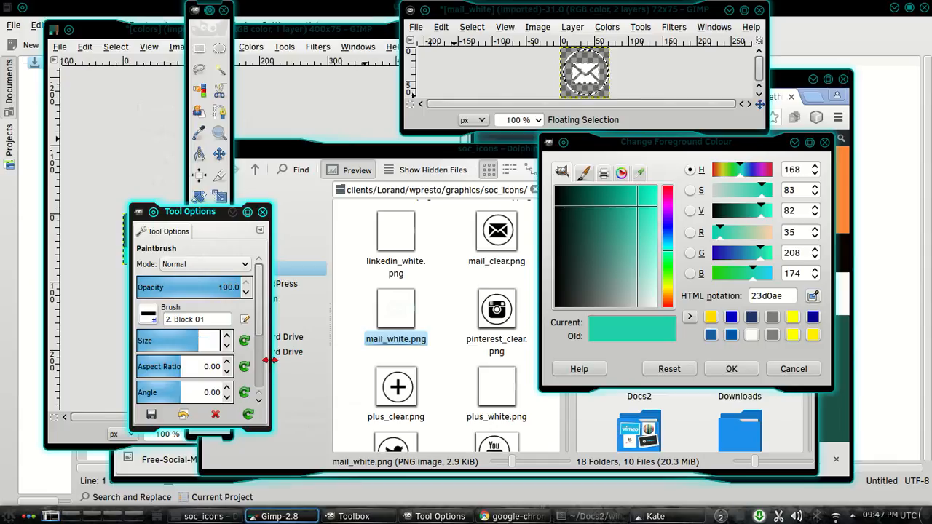
type("40")
key("Return")
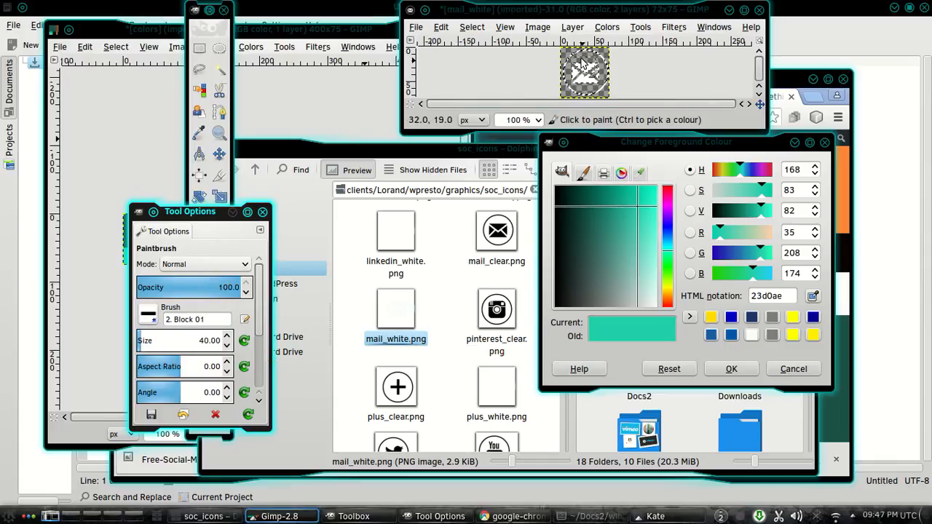
Step: Paint the floating mail icon turquoise and anchor the floating selection to its layer
mouse_move(580, 65)
left_mouse_down()
mouse_move(574, 93)
mouse_move(597, 82)
mouse_move(593, 59)
mouse_move(580, 60)
mouse_move(593, 56)
mouse_move(592, 69)
mouse_move(582, 65)
mouse_move(599, 63)
mouse_move(597, 82)
mouse_move(584, 92)
mouse_move(597, 91)
mouse_move(572, 93)
mouse_move(587, 71)
left_mouse_up()
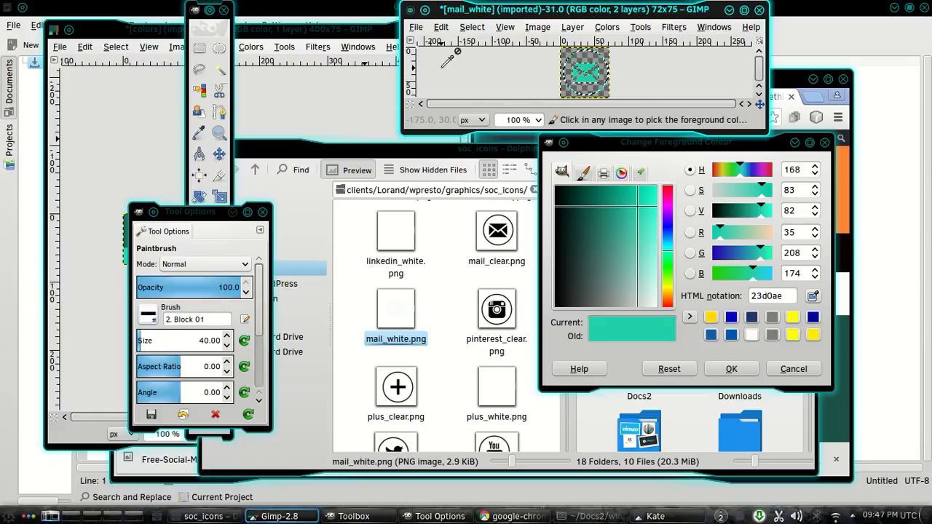
key("ctrl+l")
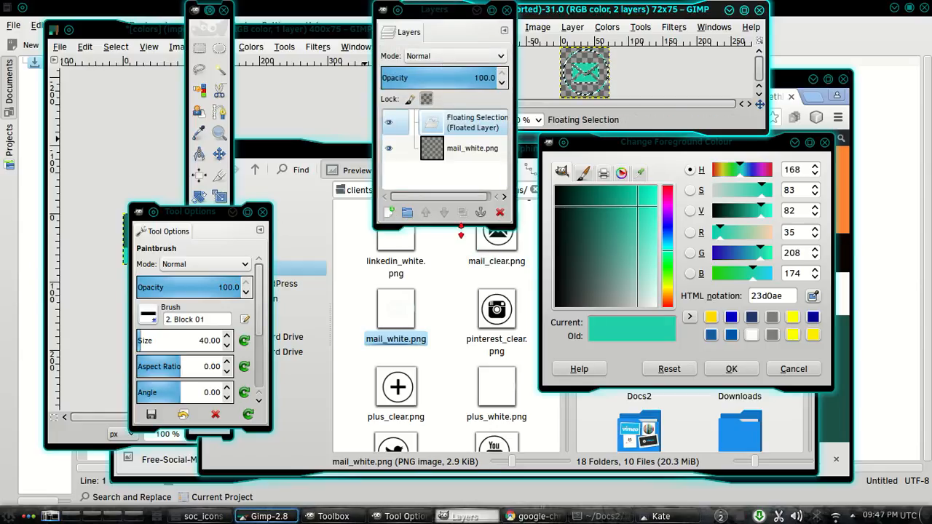
left_click(481, 212)
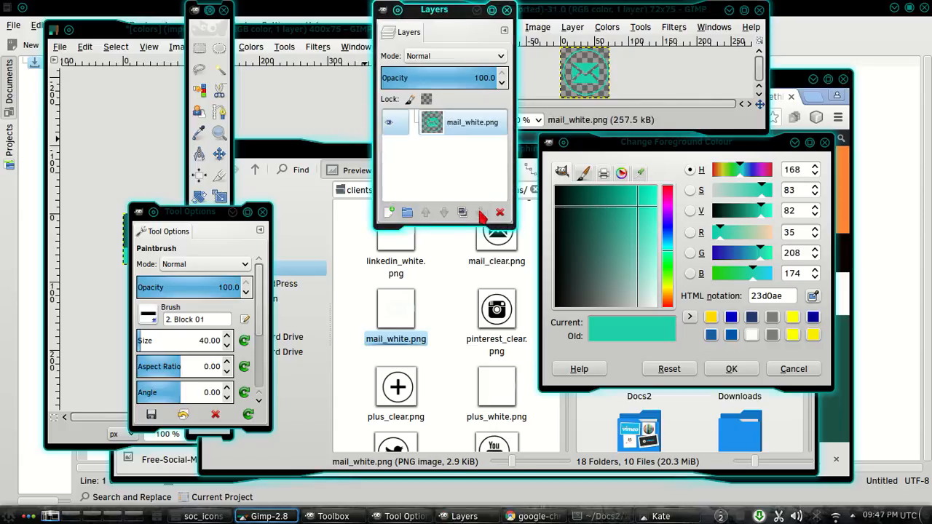
left_click(508, 10)
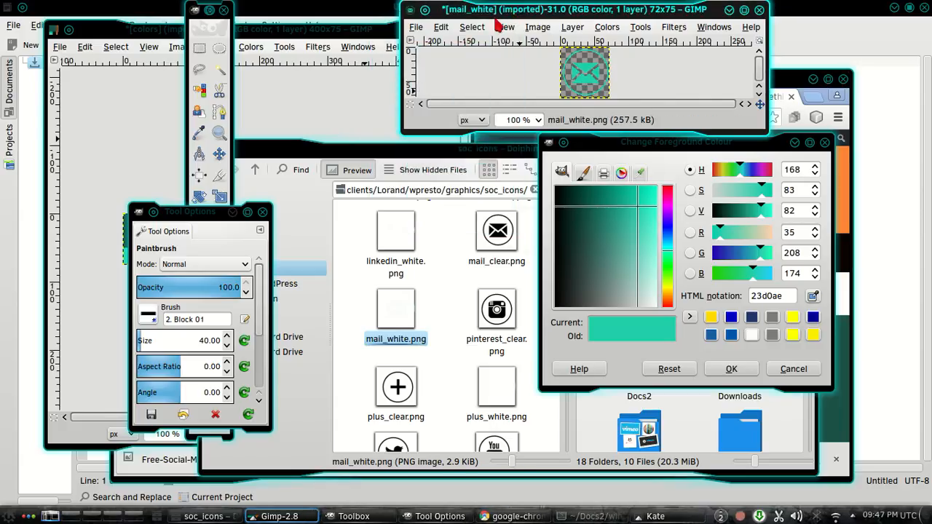
Step: Export the turquoise mail icon to the soc_icons folder as mail_turq.png and close its image, discarding the unsaved changes
left_click(415, 27)
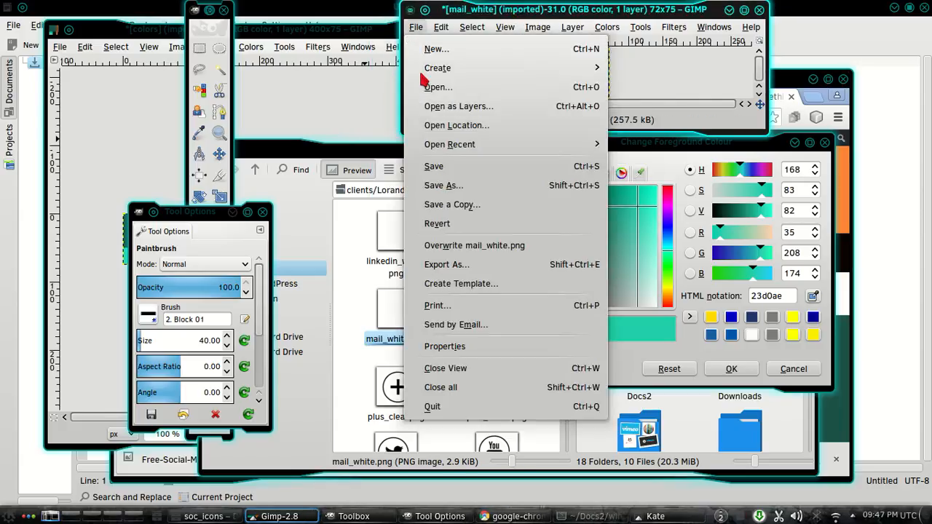
left_click(485, 267)
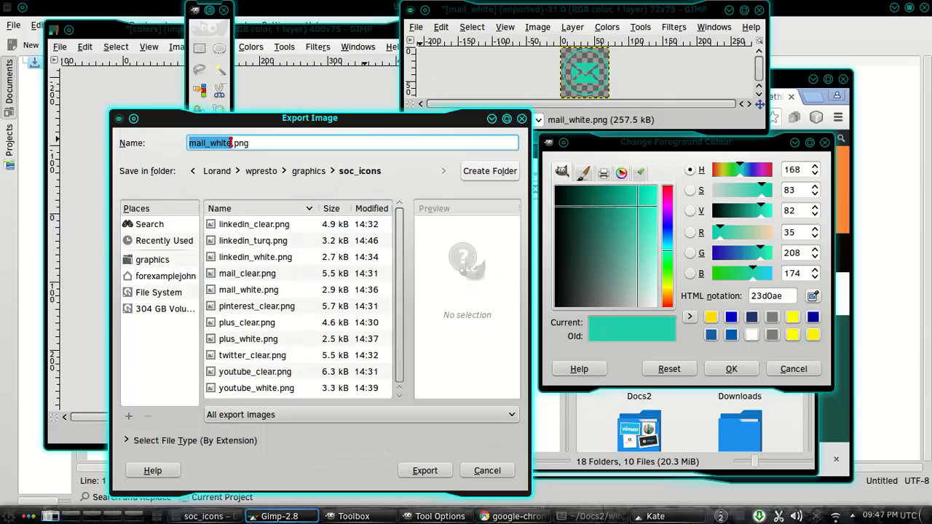
left_click(231, 143)
key("BackSpace")
key("BackSpace")
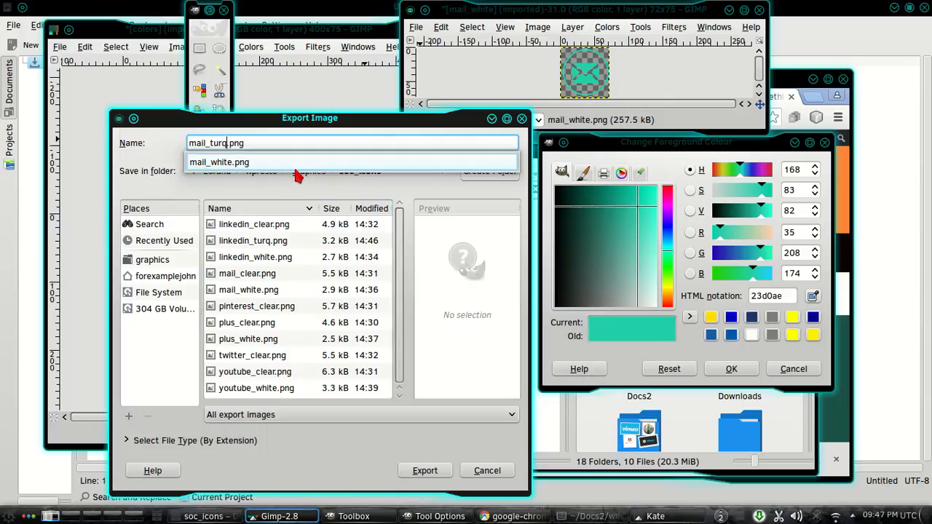
type("turq")
key("Return")
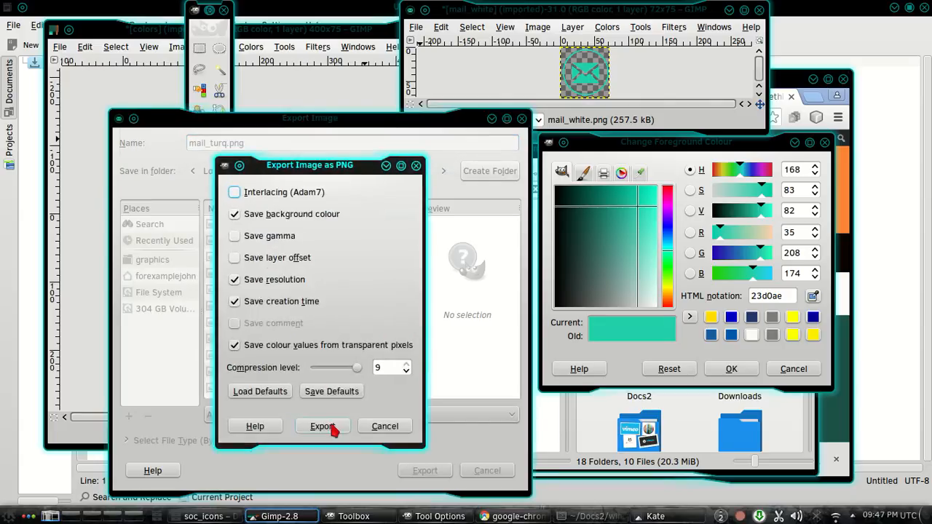
left_click(331, 428)
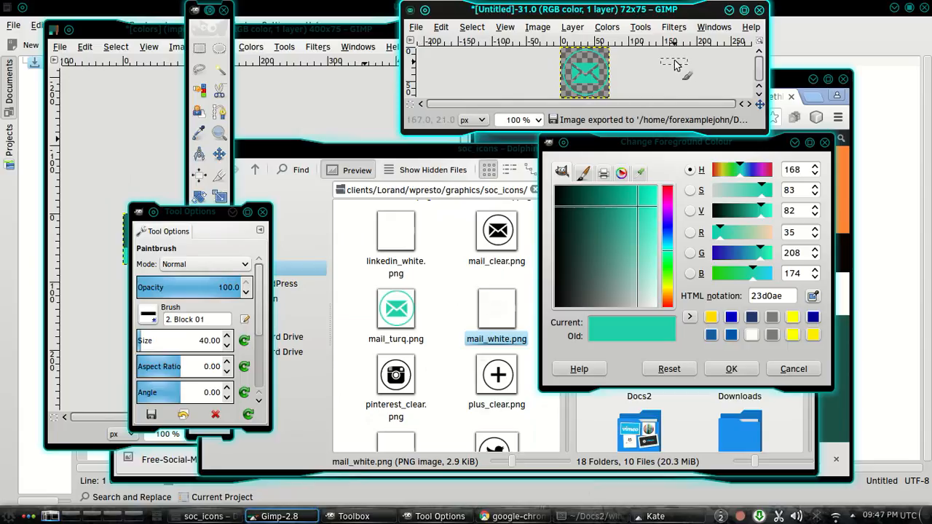
left_click(759, 9)
left_click(591, 194)
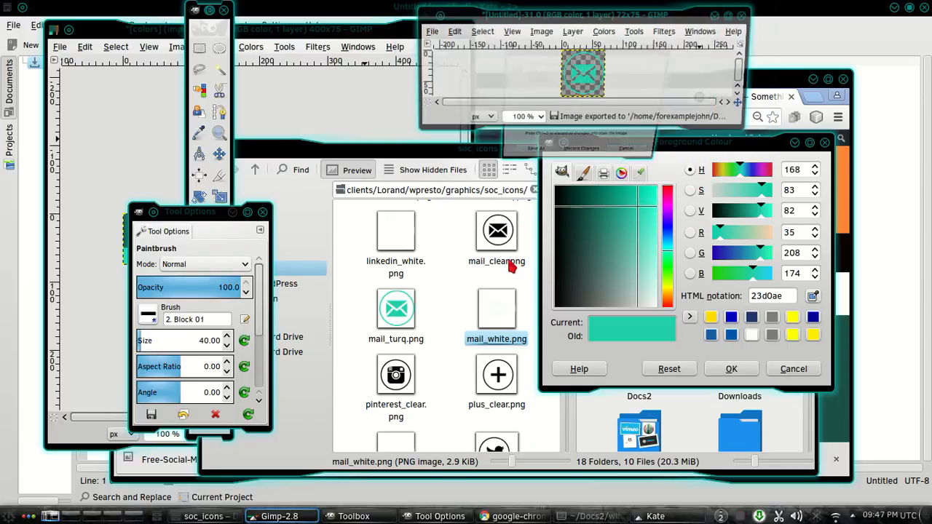
Step: Open plus_white.png from the soc_icons folder in GIMP and move its image window clear of the toolbox and folder windows
scroll(441, 339, "down", 1)
scroll(443, 345, "down", 1)
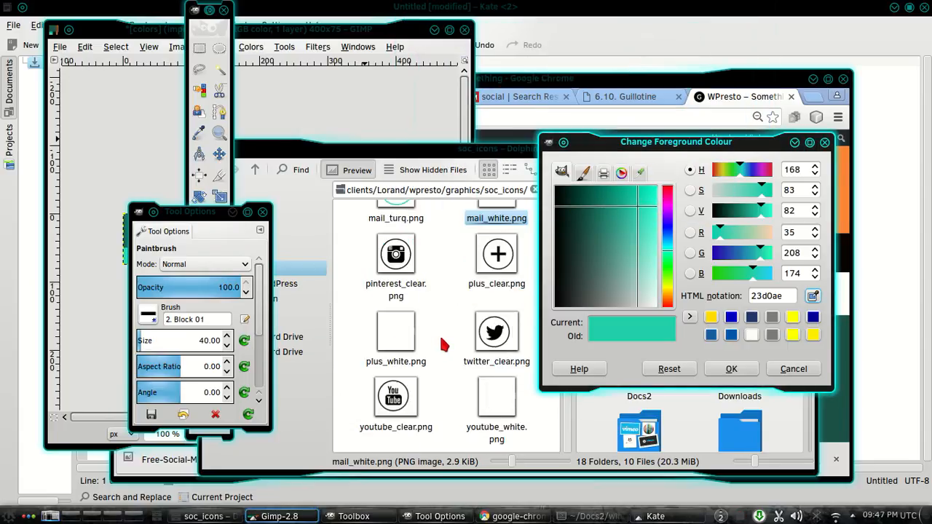
scroll(444, 346, "up", 4)
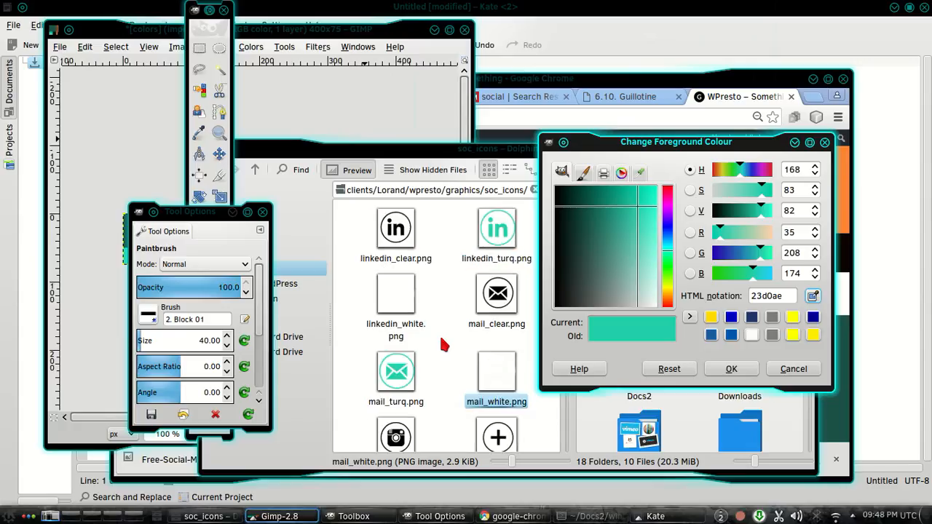
scroll(443, 345, "down", 4)
left_click(397, 343)
right_click(394, 335)
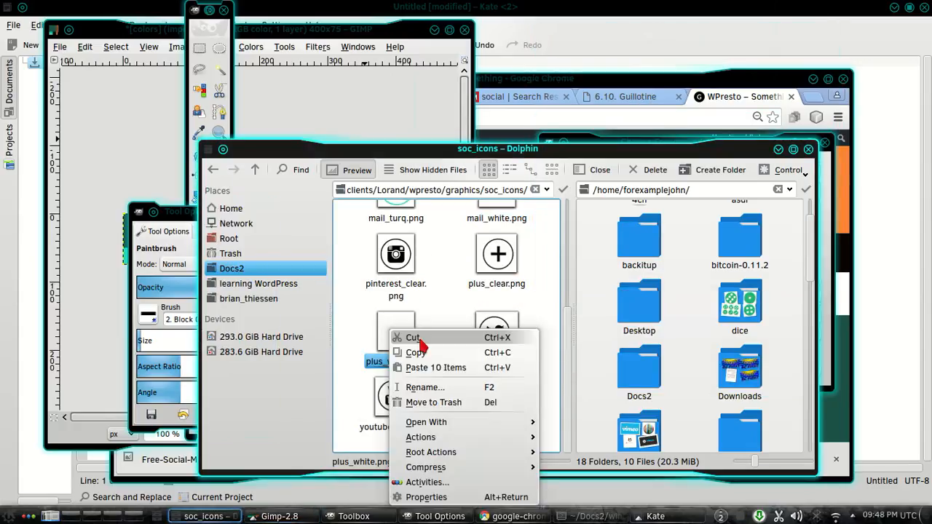
mouse_move(452, 422)
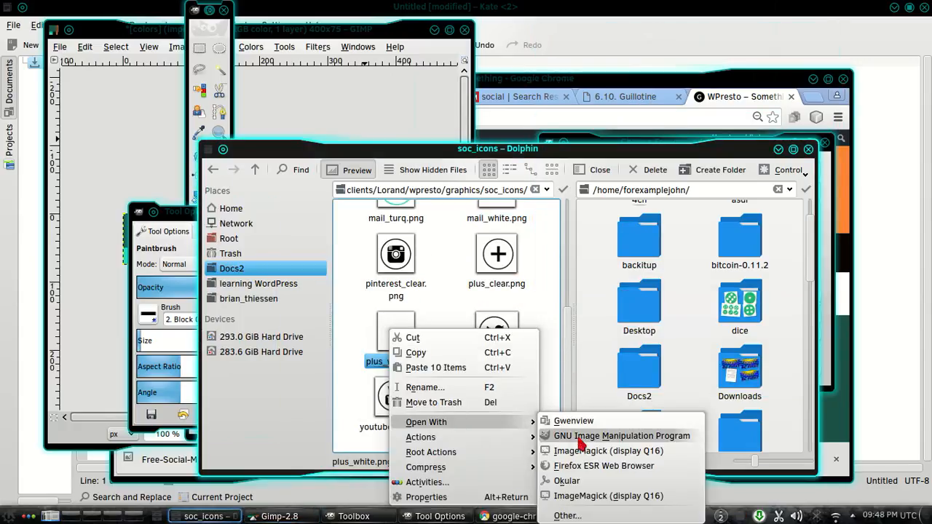
left_click(580, 437)
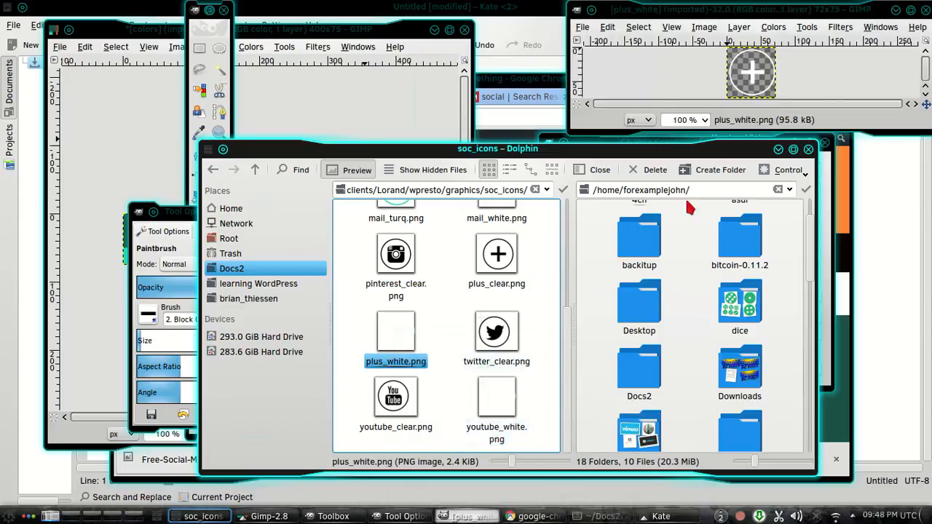
left_click_drag(718, 14, 579, 18)
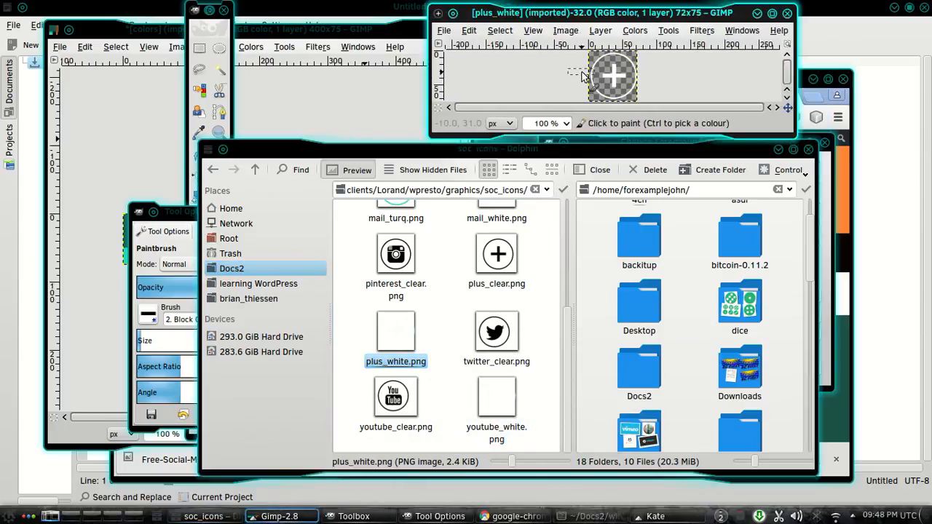
Step: Select the entire plus icon and turn it into a floating selection
left_click(500, 32)
left_click(504, 54)
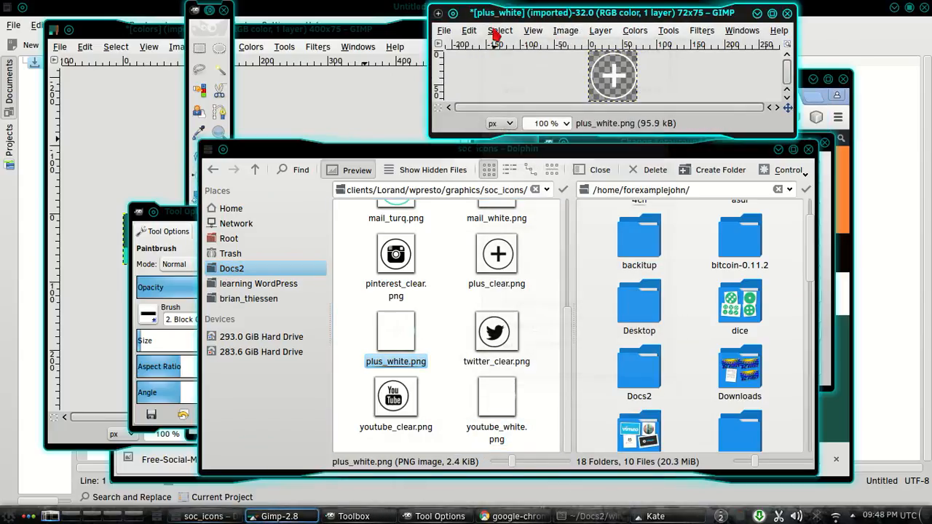
left_click(495, 33)
left_click(514, 109)
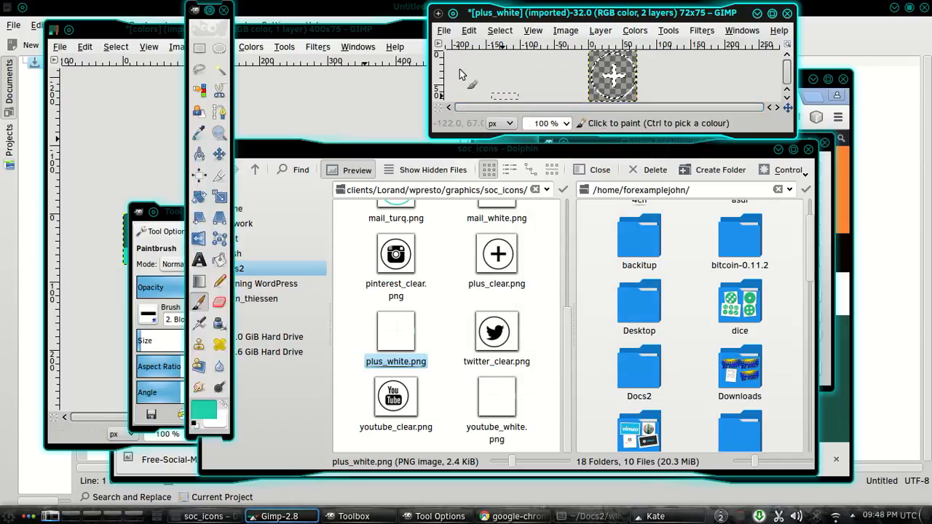
Step: Paint the floating plus icon and its ring turquoise with the Paintbrush and anchor the floating selection
double_click(200, 303)
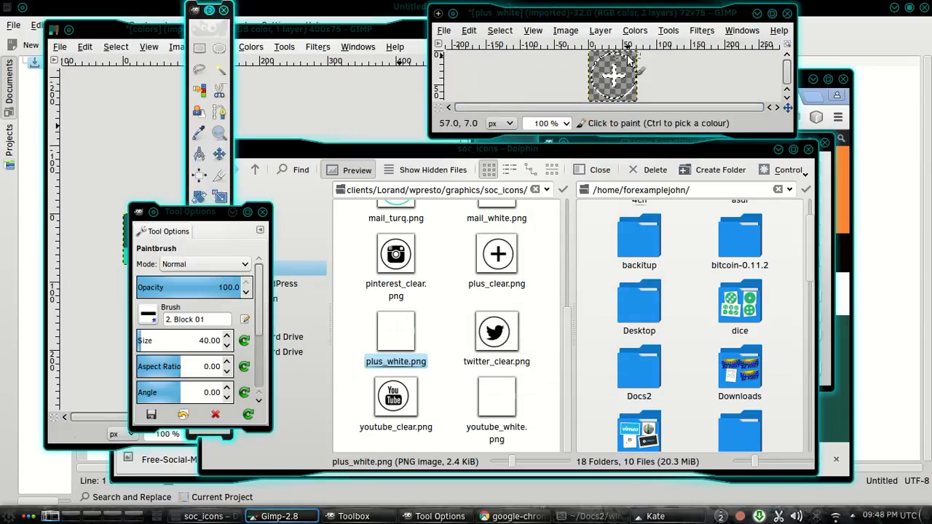
mouse_move(607, 58)
left_mouse_down()
mouse_move(601, 96)
mouse_move(627, 89)
mouse_move(610, 107)
mouse_move(630, 89)
left_mouse_up()
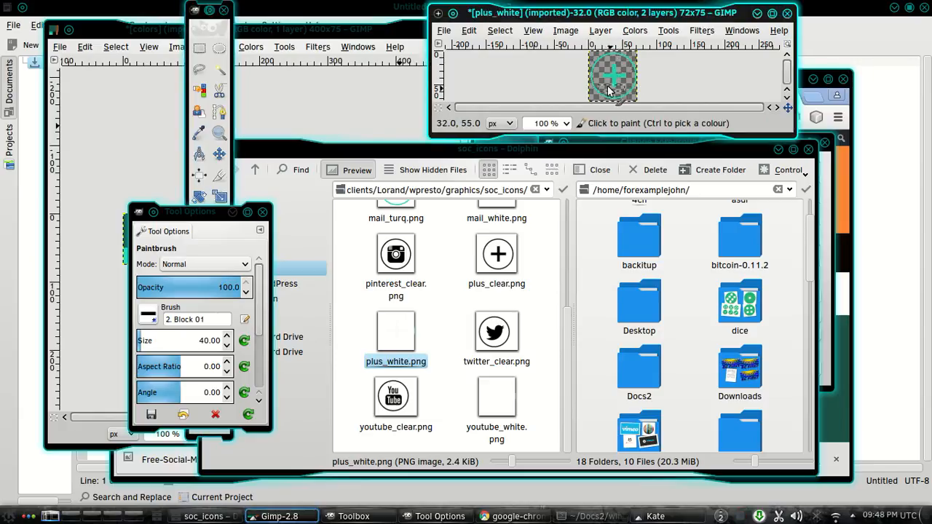
left_click_drag(631, 75, 632, 89)
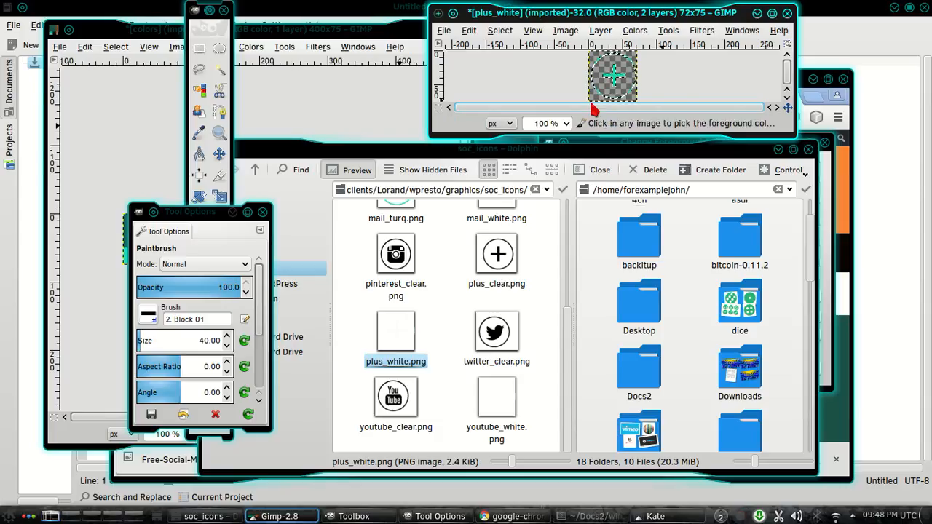
key("ctrl+l")
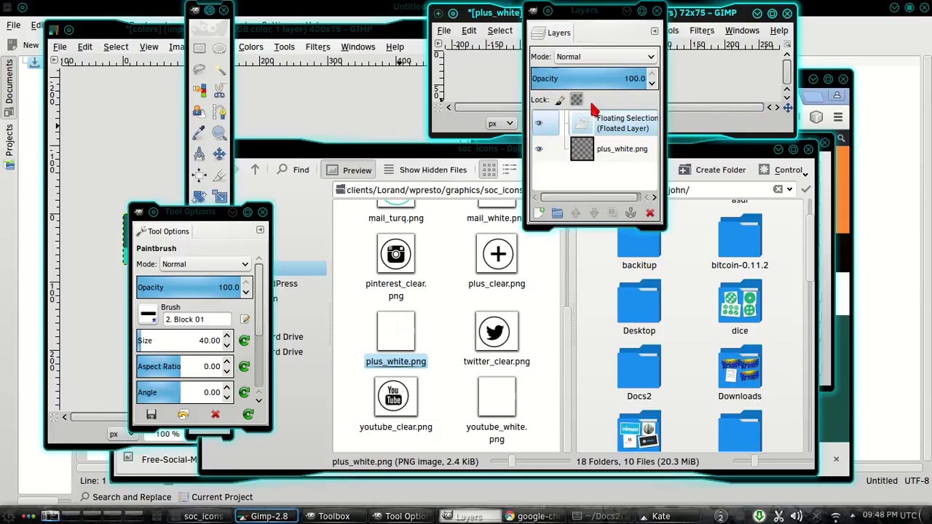
left_click(630, 213)
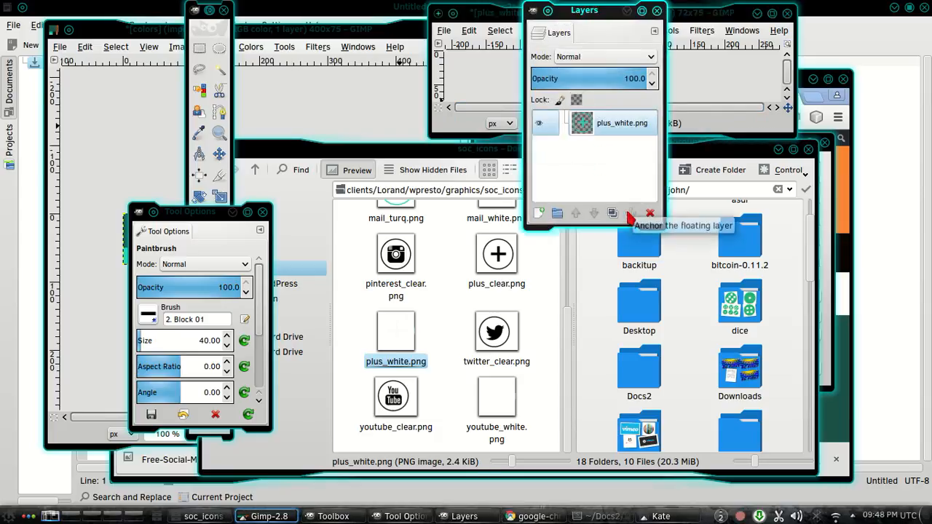
left_click(657, 10)
Step: Export the turquoise plus icon to the soc_icons folder as plus_turq.png, keeping the default PNG options
left_click(444, 32)
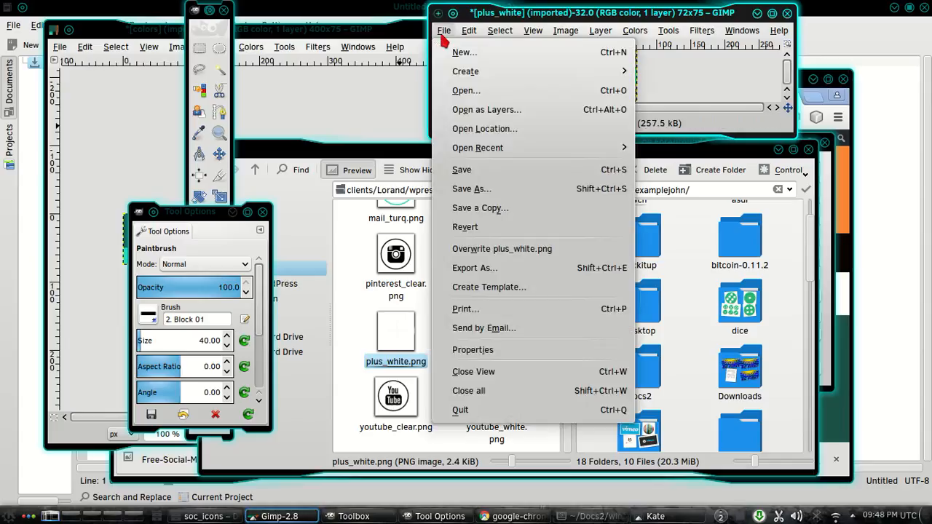
left_click(469, 269)
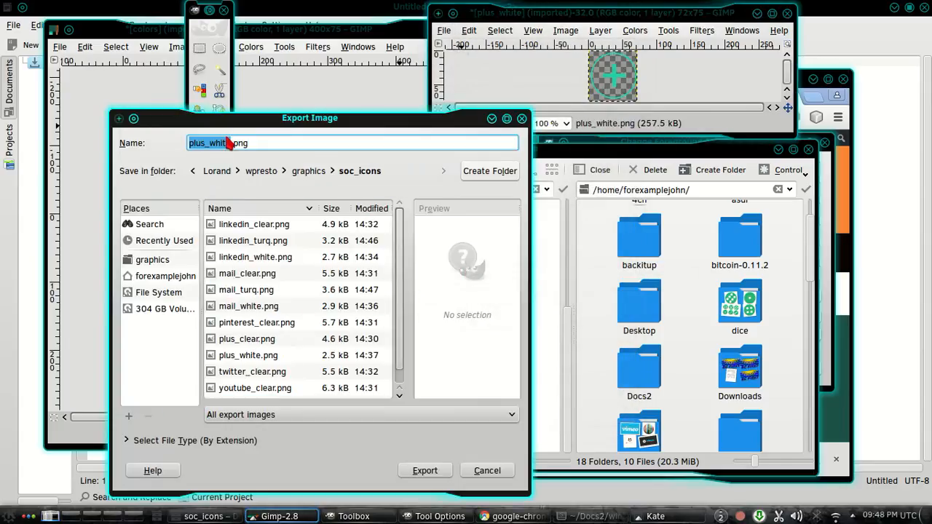
left_click(231, 143)
key("BackSpace")
key("BackSpace")
key("BackSpace")
key("BackSpace")
key("BackSpace")
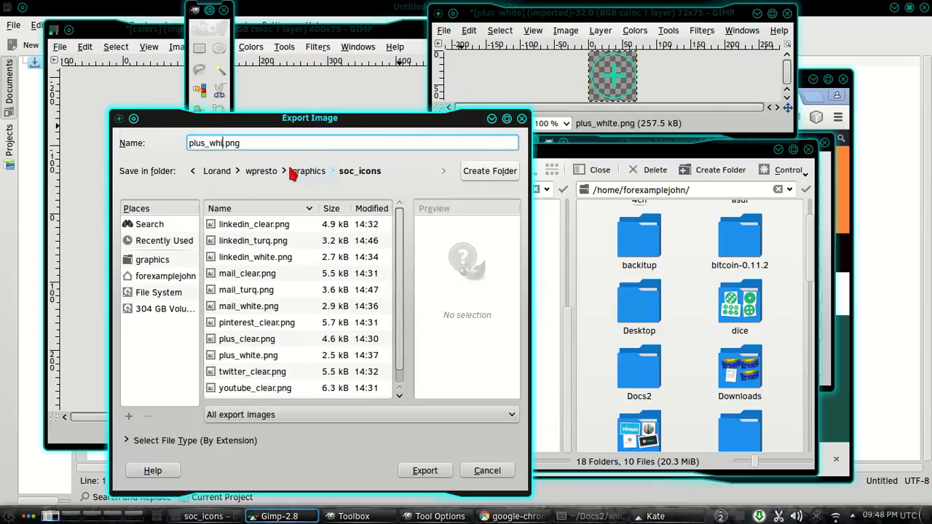
type("tur")
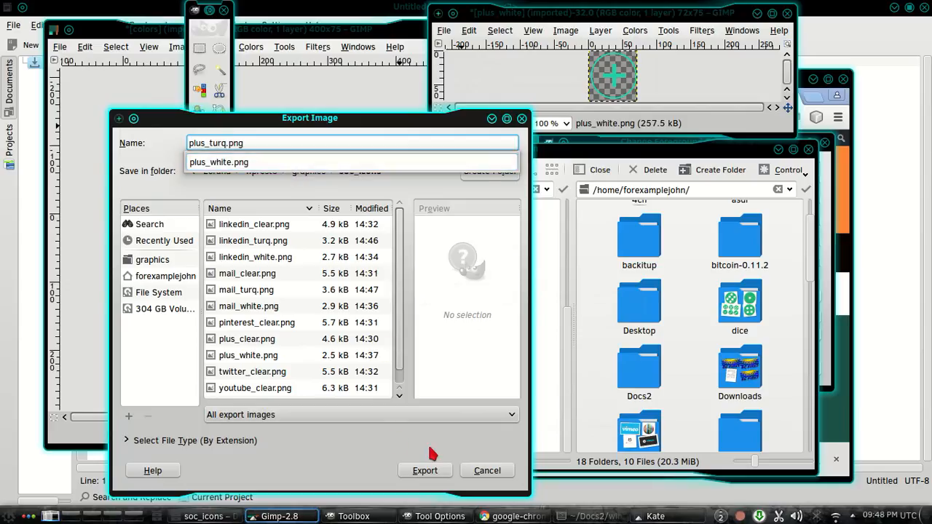
type("q")
left_click(431, 475)
left_click(429, 472)
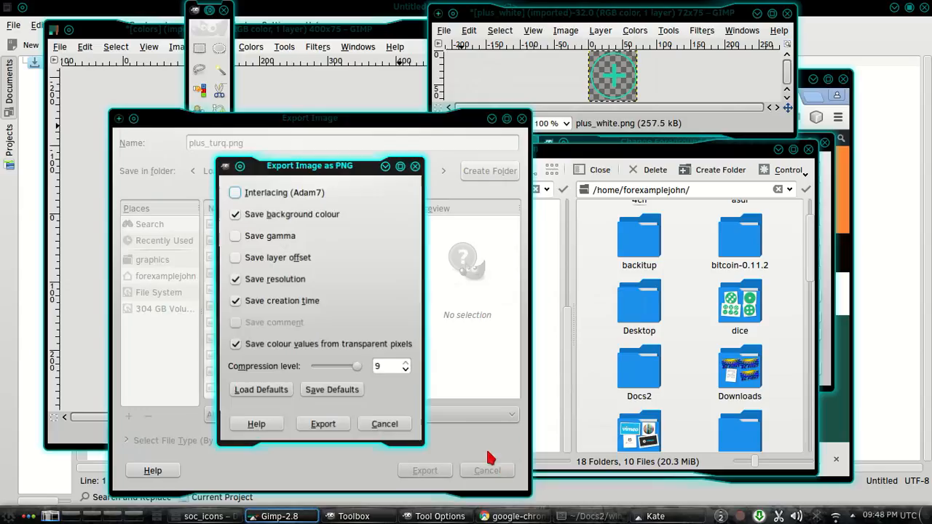
left_click(322, 426)
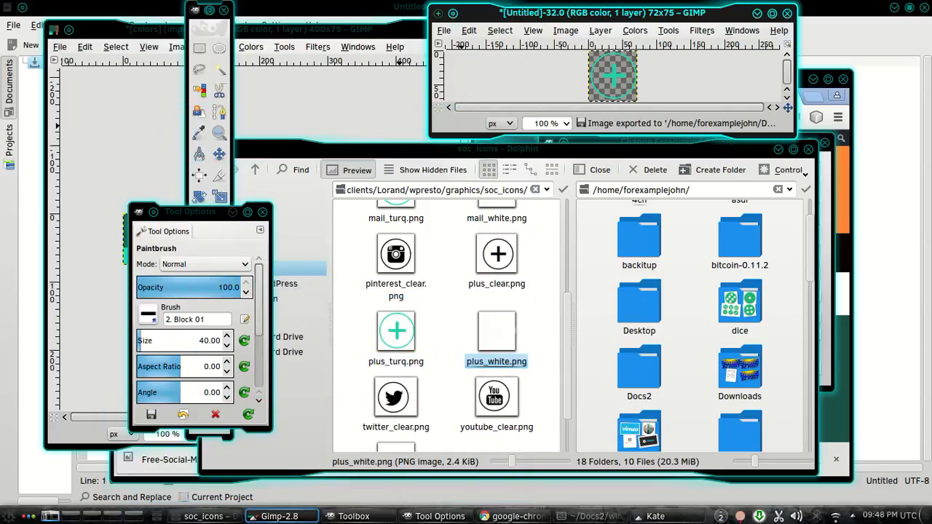
right_click(739, 516)
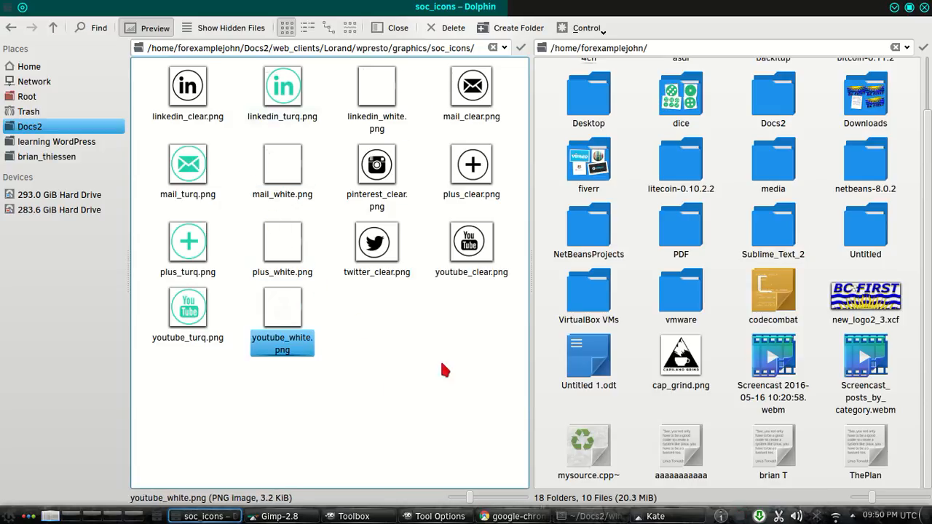
Step: Switch to the WPresto site in Chrome, open the Media Library from its dashboard and show the area for uploading new files
key("alt+Tab")
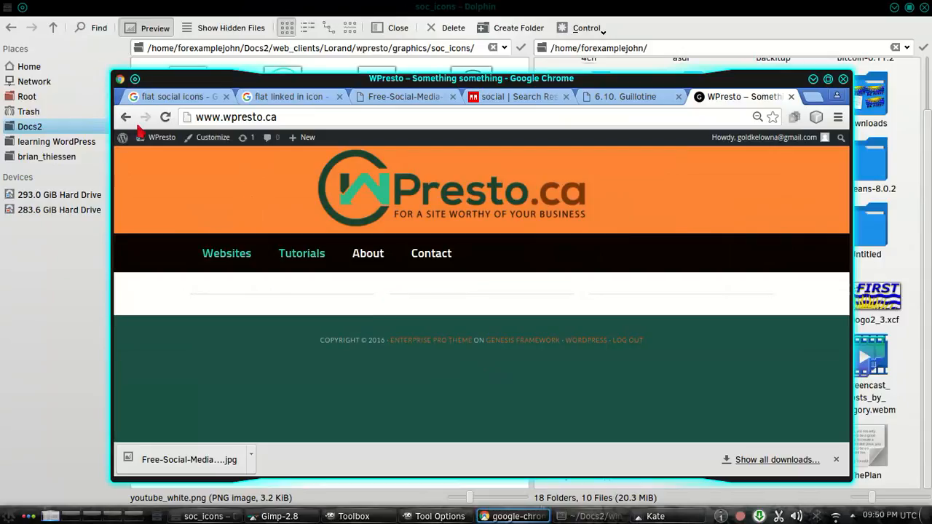
mouse_move(157, 137)
left_click(149, 155)
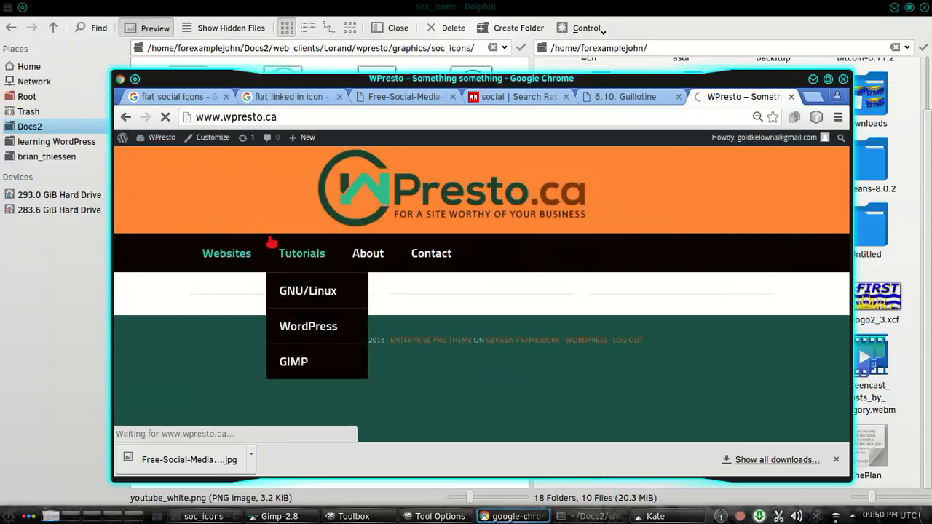
scroll(212, 276, "down", 1)
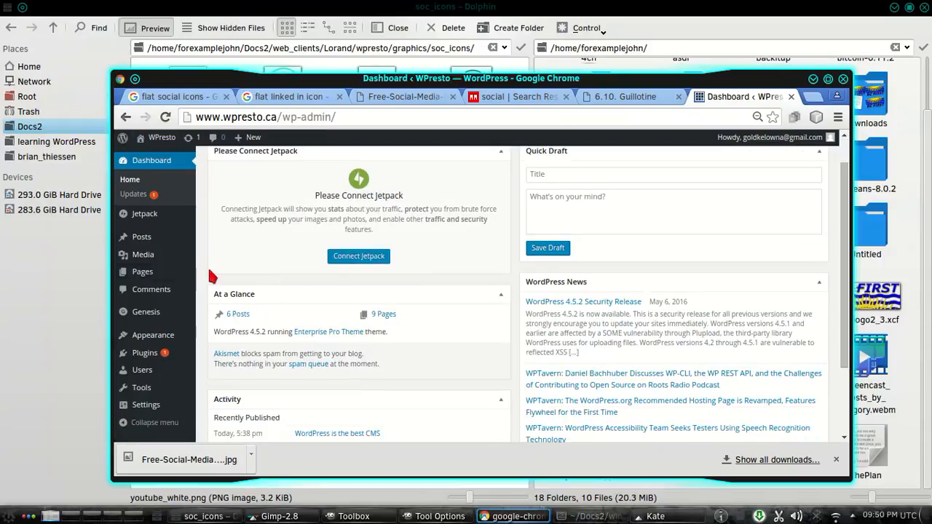
left_click(213, 258)
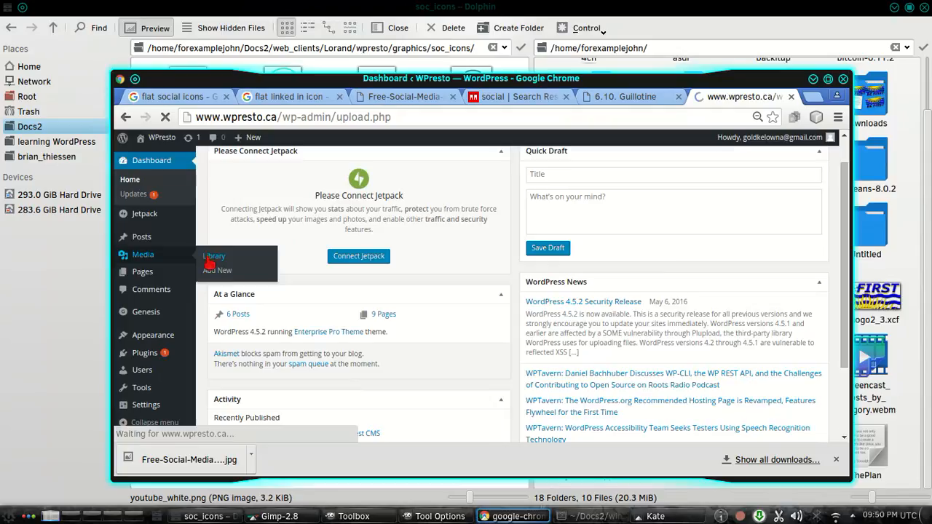
left_click(306, 165)
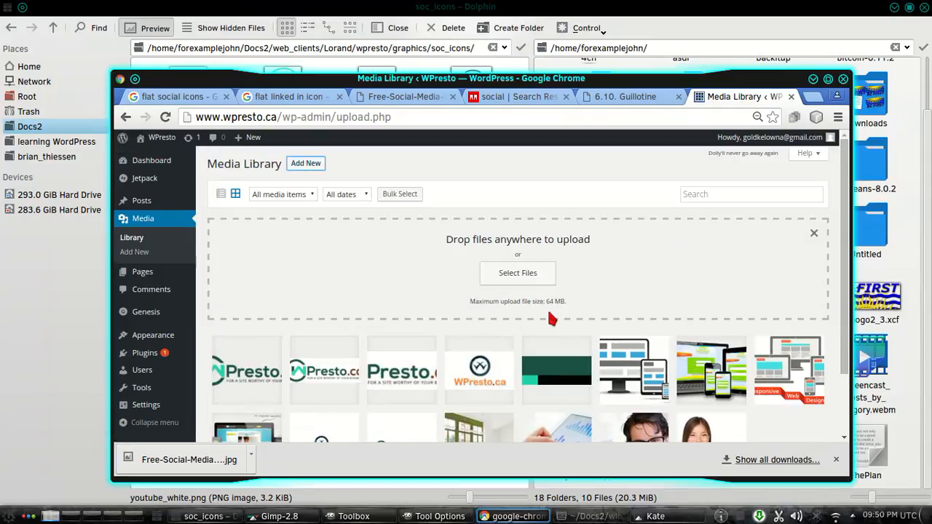
Step: Place the soc_icons folder window beside the Media Library and upload linkedin_clear.png, linkedin_turq.png and linkedin_white.png
key("alt+Tab")
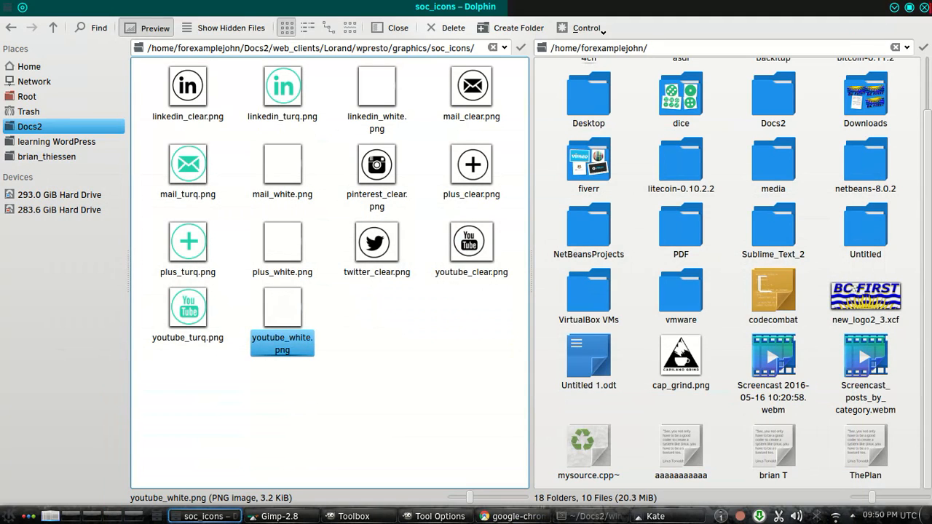
left_click(909, 7)
left_click_drag(588, 155, 908, 152)
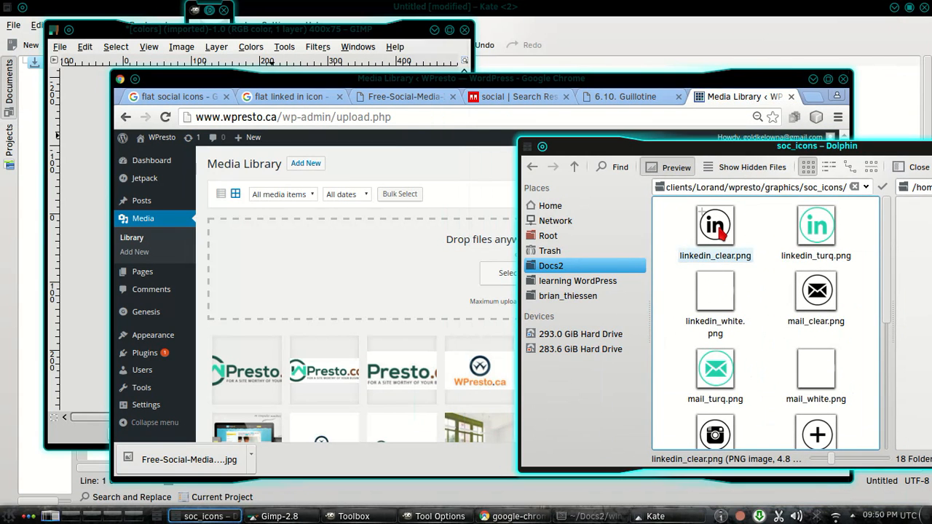
left_click_drag(719, 232, 502, 264)
left_click_drag(816, 230, 466, 265)
left_click_drag(715, 291, 427, 287)
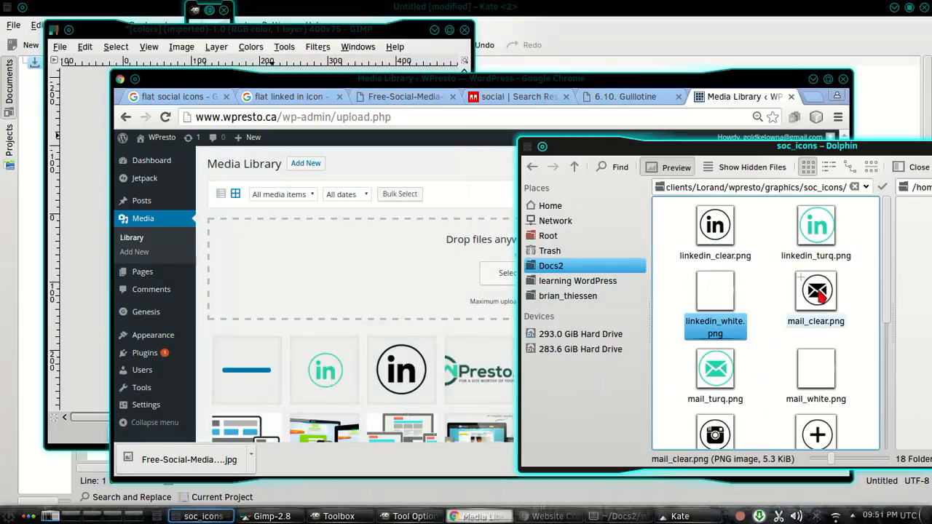
Step: Upload mail_clear.png, mail_turq.png and mail_white.png from the soc_icons folder to the Media Library
left_click_drag(819, 295, 390, 265)
scroll(693, 276, "down", 1)
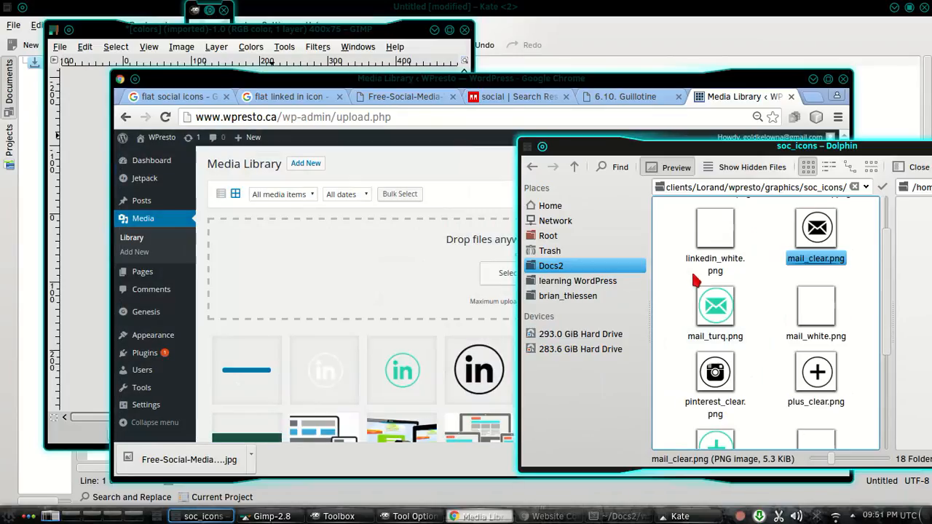
left_click_drag(718, 310, 423, 275)
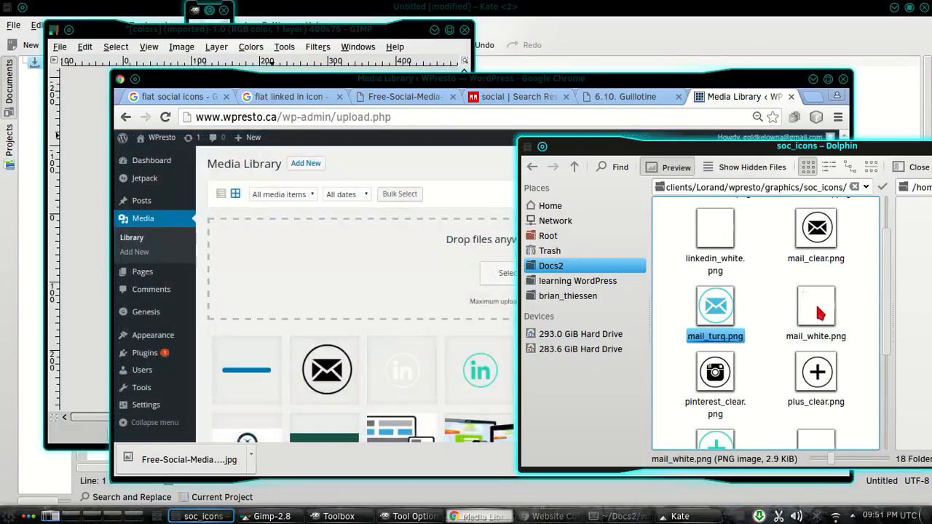
left_click_drag(815, 306, 421, 271)
Step: Upload pinterest_clear.png, plus_clear.png and plus_turq.png to the Media Library, and try to upload plus_white.png as well
scroll(745, 284, "down", 1)
left_click_drag(714, 284, 473, 255)
left_click(809, 247)
left_click_drag(810, 248, 406, 276)
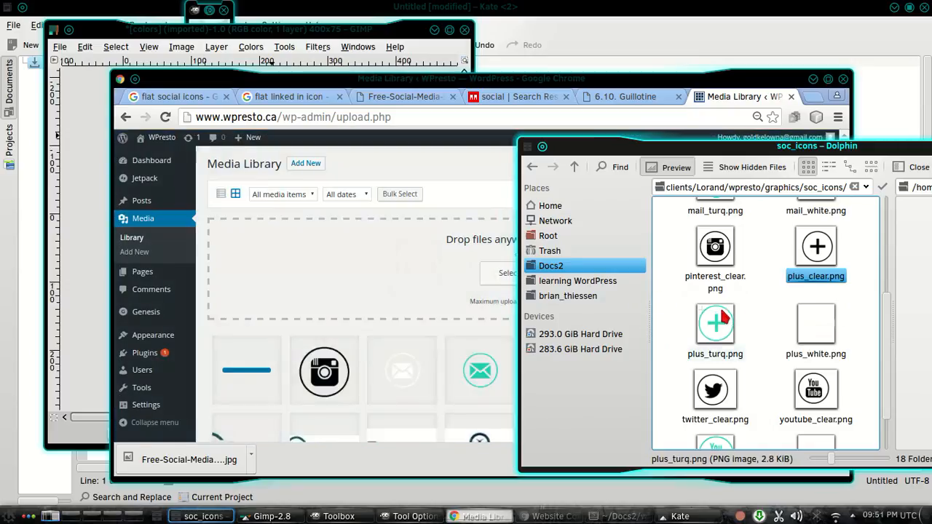
left_click_drag(730, 313, 430, 271)
left_click_drag(808, 322, 437, 259)
Step: Upload twitter_clear.png, youtube_clear.png, youtube_turq.png and youtube_white.png from the soc_icons folder to the Media Library
scroll(715, 299, "down", 1)
left_click_drag(712, 339, 466, 277)
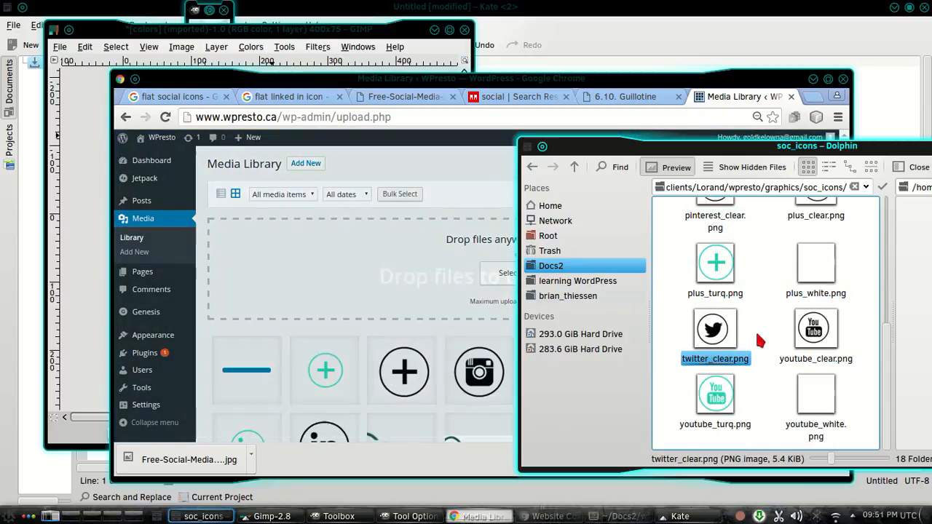
left_click(814, 329)
left_click_drag(814, 329, 461, 290)
left_click(717, 384)
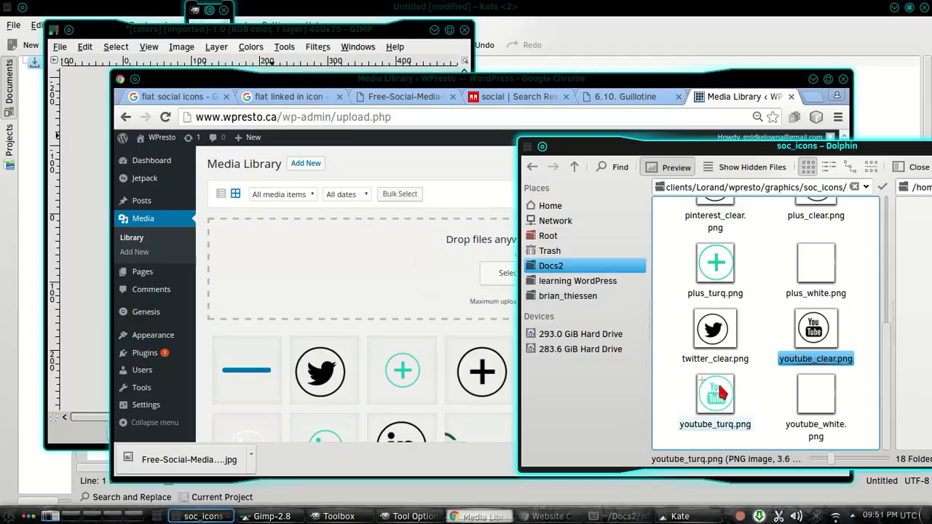
left_click_drag(718, 384, 451, 321)
left_click_drag(799, 384, 437, 357)
Step: Minimise the soc_icons folder window and look over the uploaded icons in the Media Library
left_click_drag(839, 149, 651, 150)
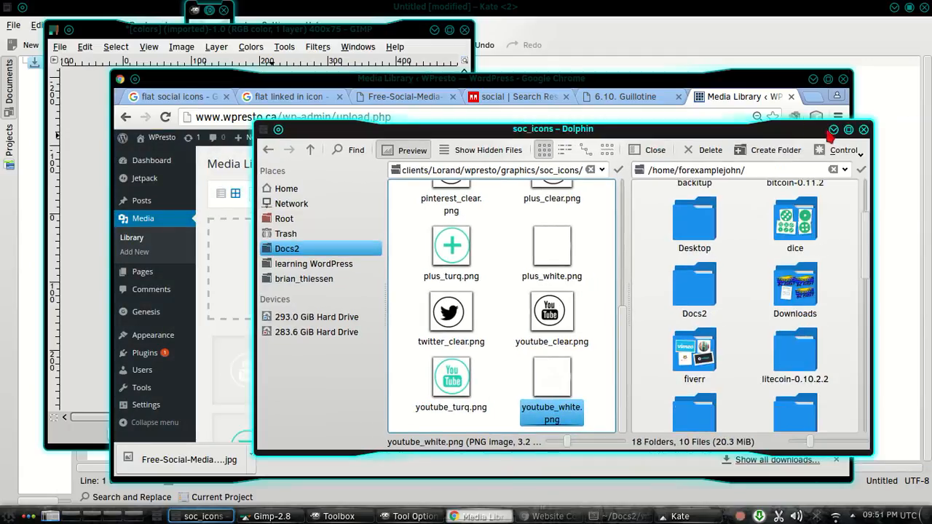
left_click(832, 131)
scroll(650, 286, "down", 3)
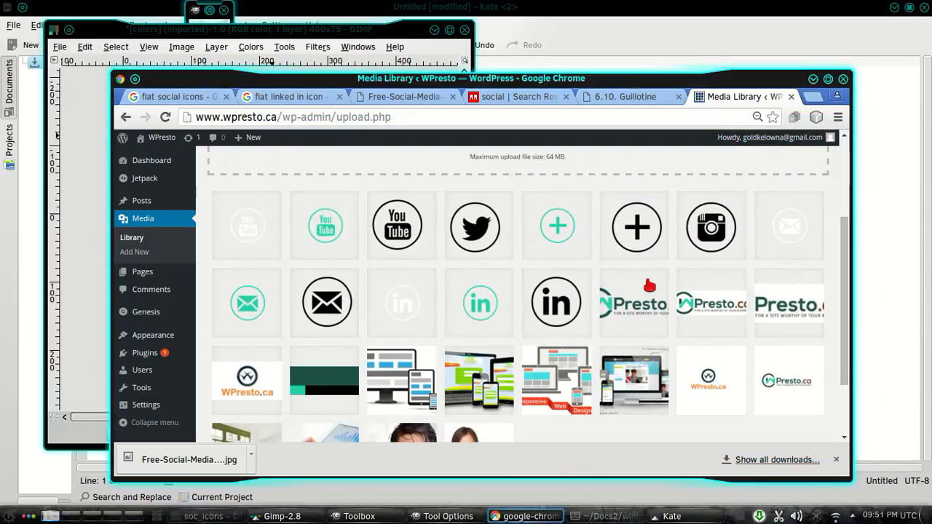
scroll(649, 286, "up", 3)
scroll(650, 287, "down", 2)
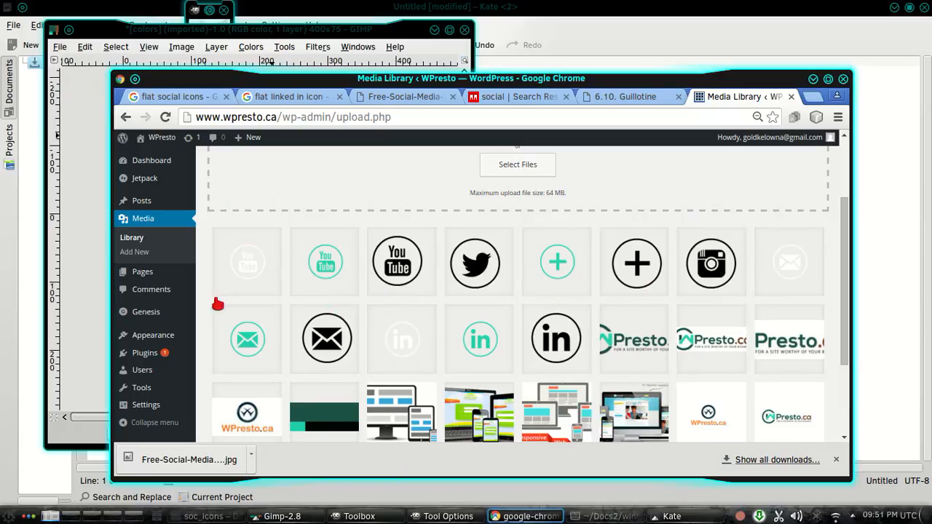
Step: Open the WordPress page for editing the site's navigation menus
mouse_move(132, 310)
scroll(138, 311, "down", 2)
scroll(150, 317, "up", 3)
scroll(153, 321, "up", 1)
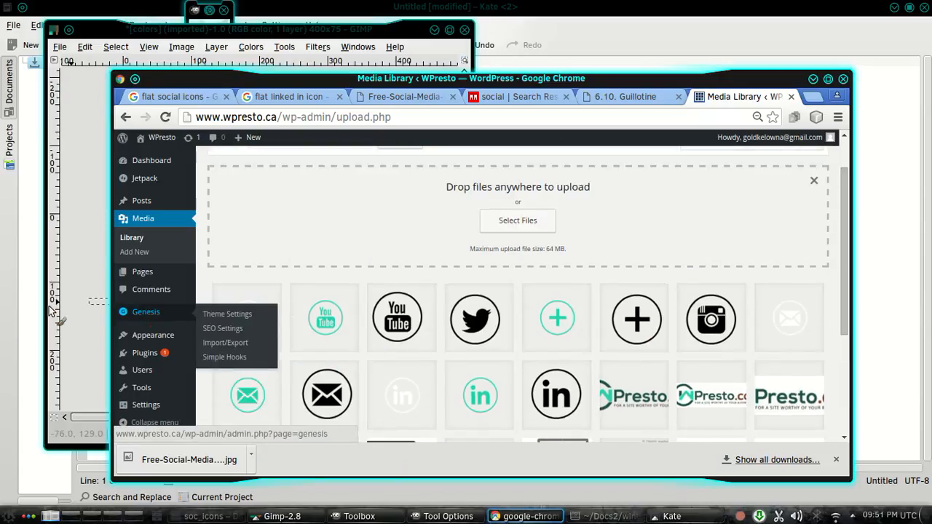
mouse_move(127, 389)
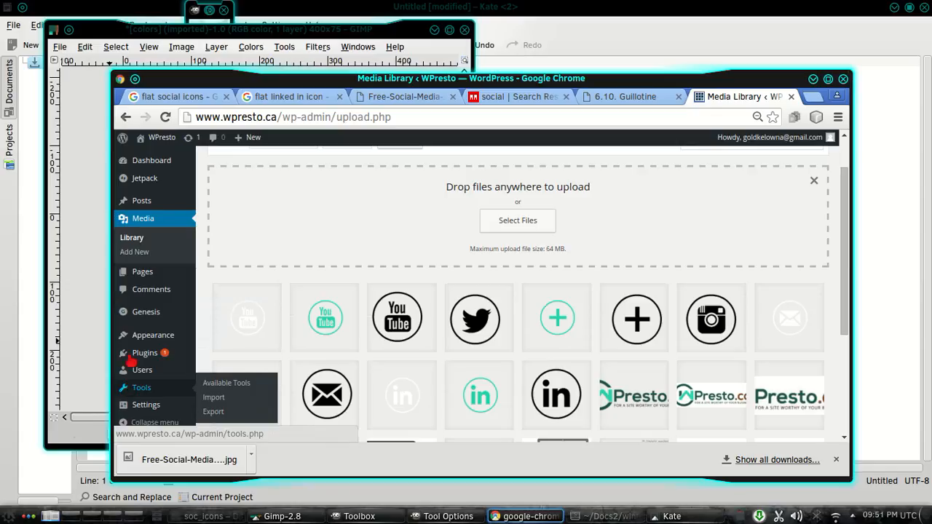
mouse_move(149, 354)
scroll(150, 354, "down", 3)
mouse_move(153, 335)
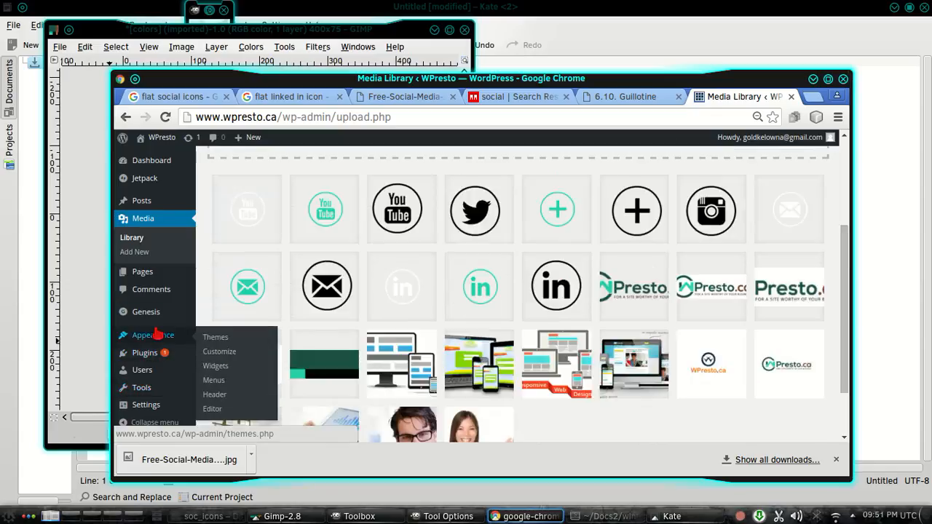
left_click(215, 381)
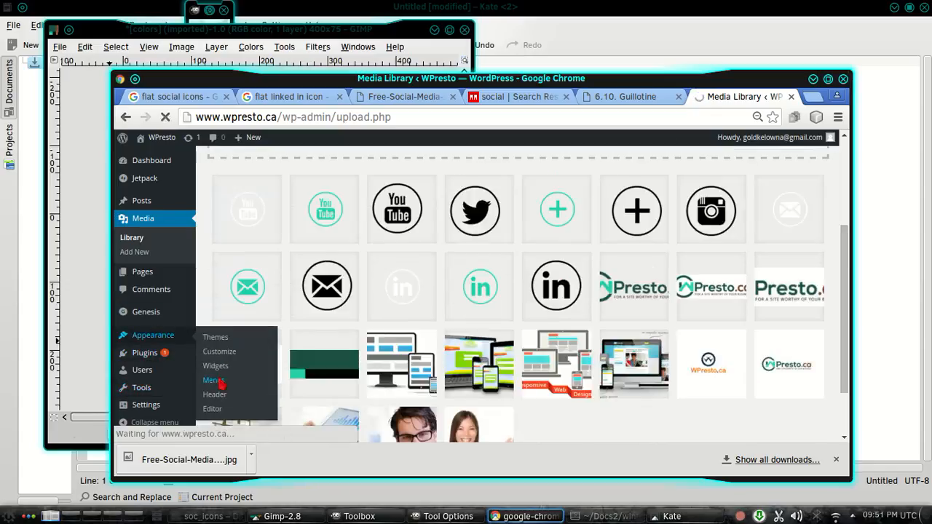
Step: Review the main-top menu structure and expand the Custom Links form, placing the cursor in its link text field
scroll(547, 325, "down", 5)
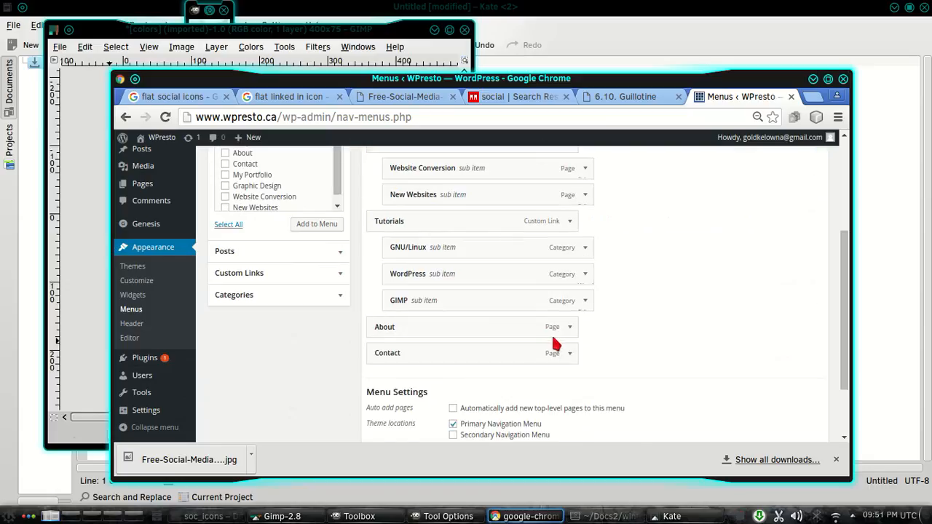
scroll(615, 337, "up", 2)
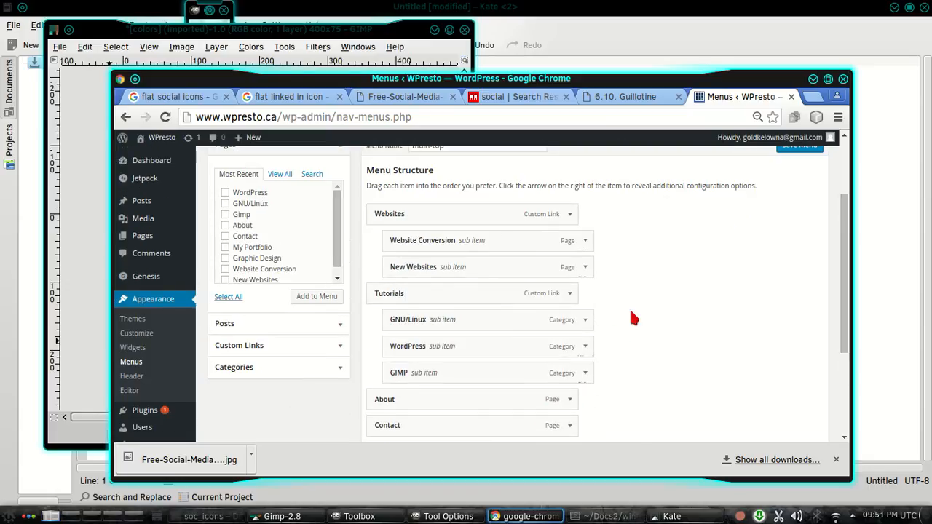
left_click(269, 347)
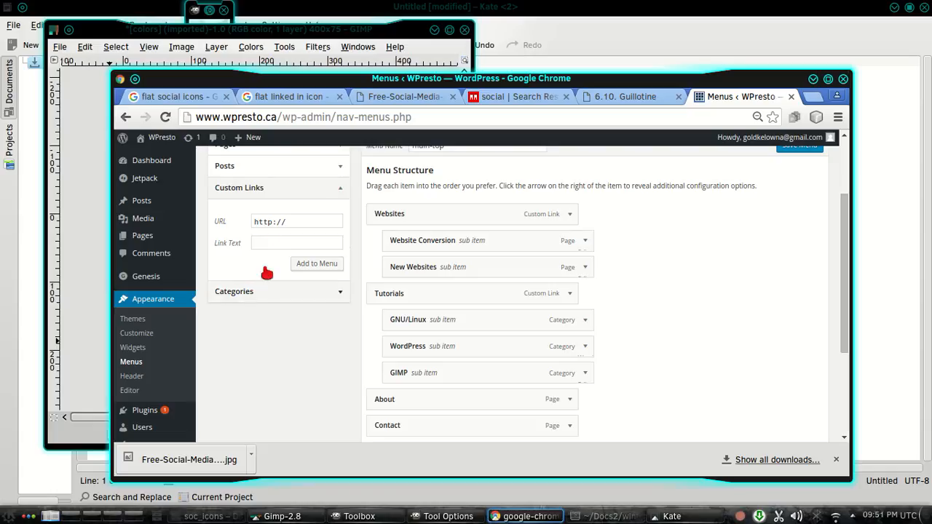
left_click(269, 245)
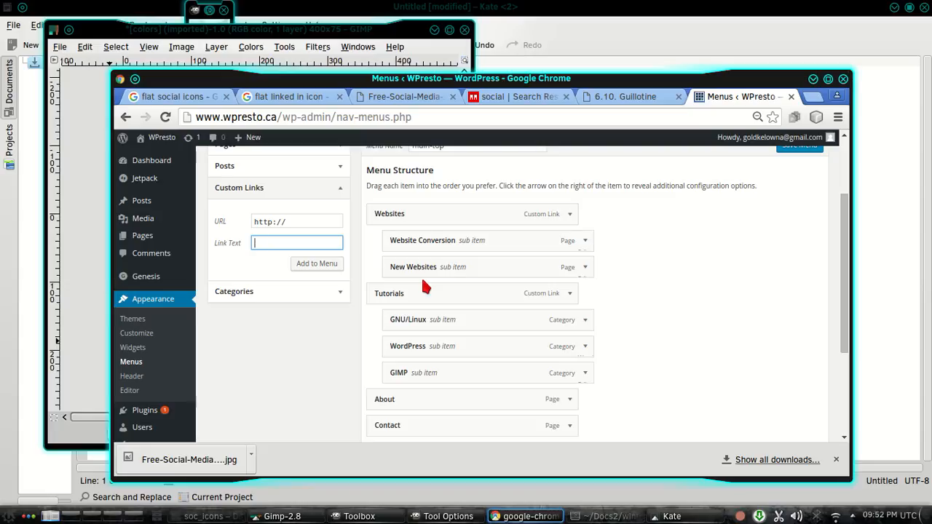
Step: Open the Media Library and copy the file URL of linkedin_white.png from its attachment details
left_click(146, 222)
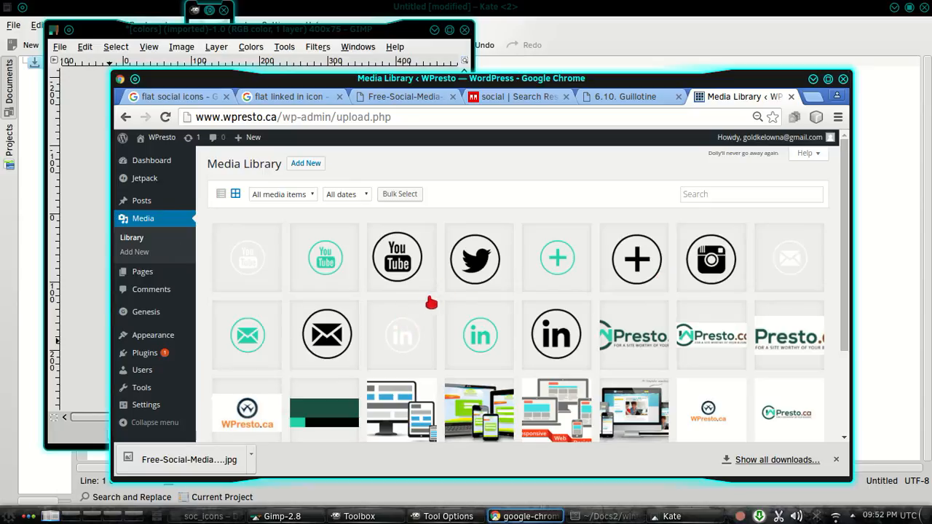
left_click(391, 339)
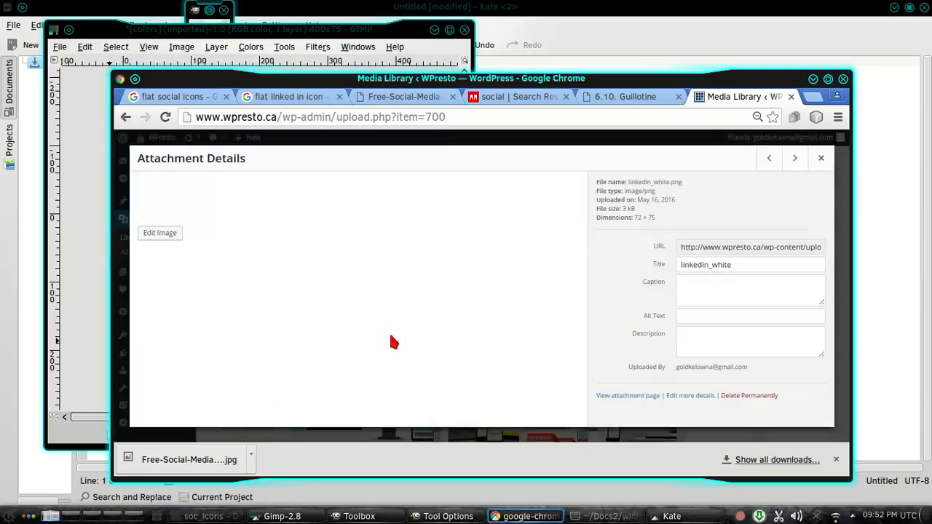
left_click(765, 252)
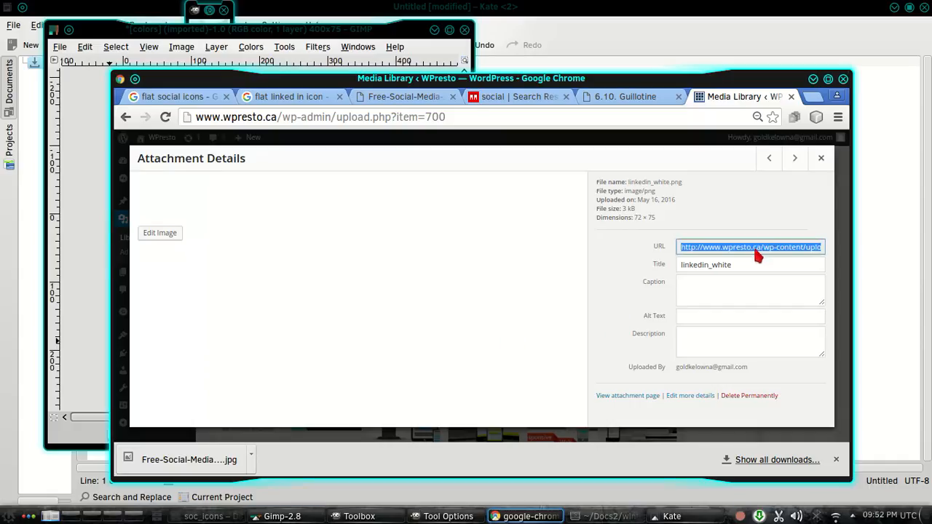
Step: Switch to the Kate notes and paste the linkedin_white.png URL below the "icon height 76px" line, leaving a gap
key("alt+Tab")
key("alt+Tab")
key("alt+Tab")
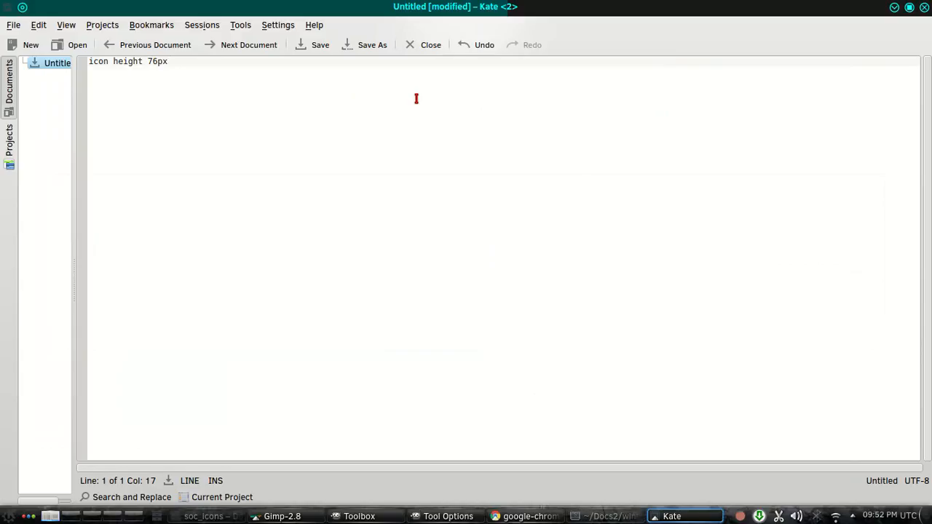
key("Return")
key("Return")
key("Return")
type("http://www.wpresto.ca/wp-content/uploads/2016/05/linkedin_white.png")
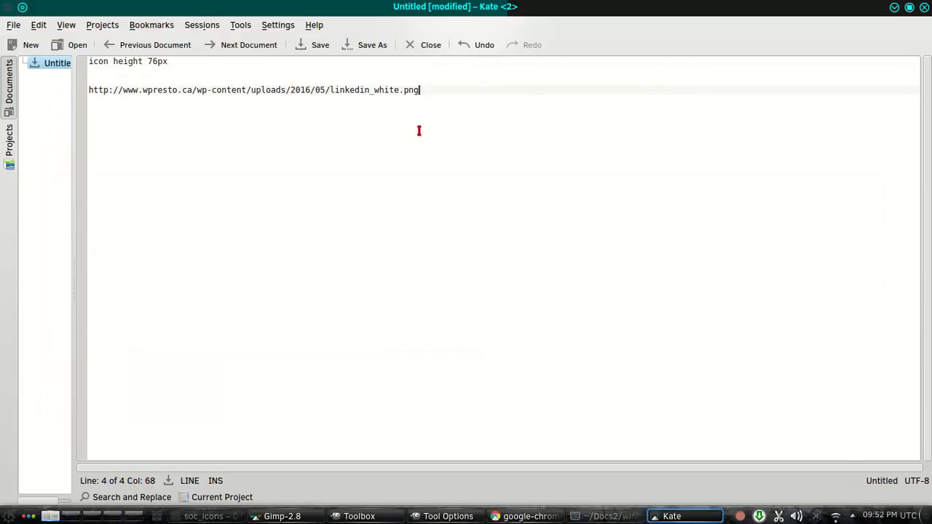
Step: Label the linkedin_white.png URL with "in" in front of it and start a fresh line below, leaving a gap
left_click(87, 90)
type("in")
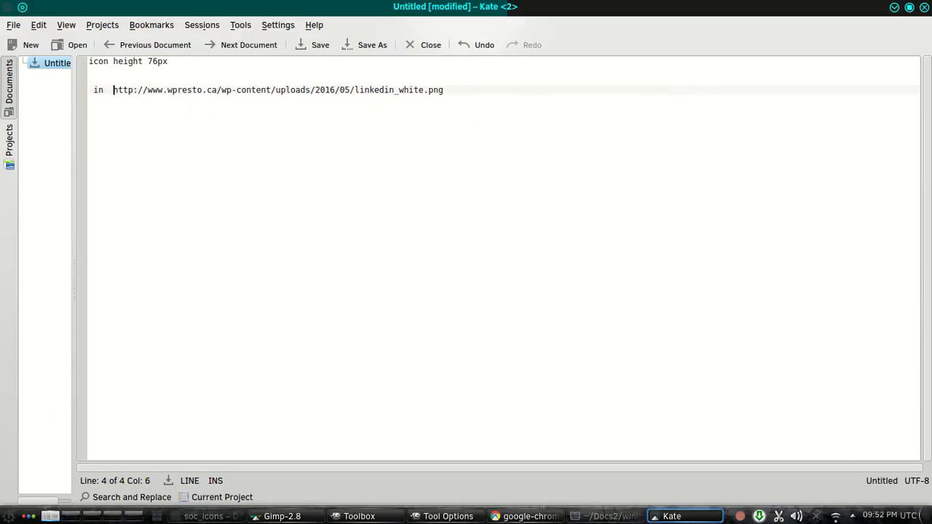
left_click(473, 90)
key("Return")
key("Return")
Step: Return to the Media Library in Chrome, close the LinkedIn icon's details and copy the file URL of youtube_white.png
key("alt+Tab")
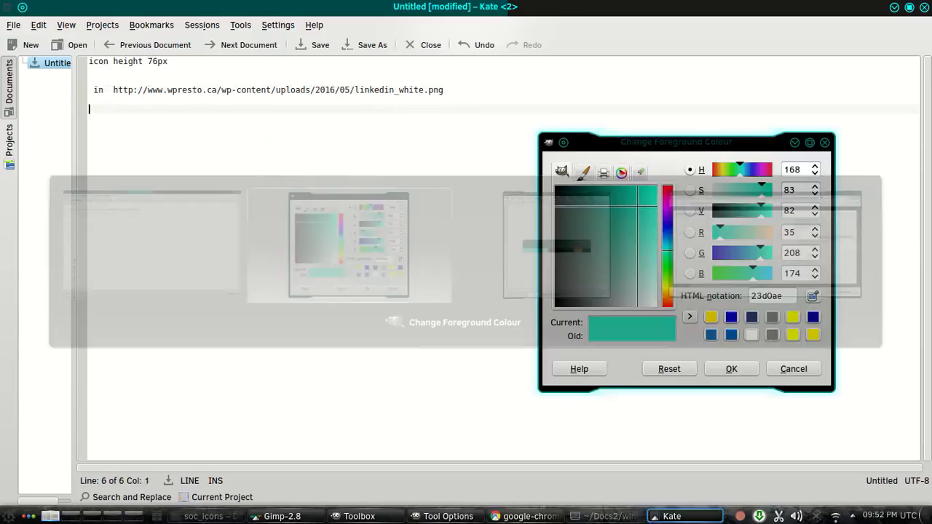
key("alt+Tab")
key("alt+Tab")
key("alt+Tab")
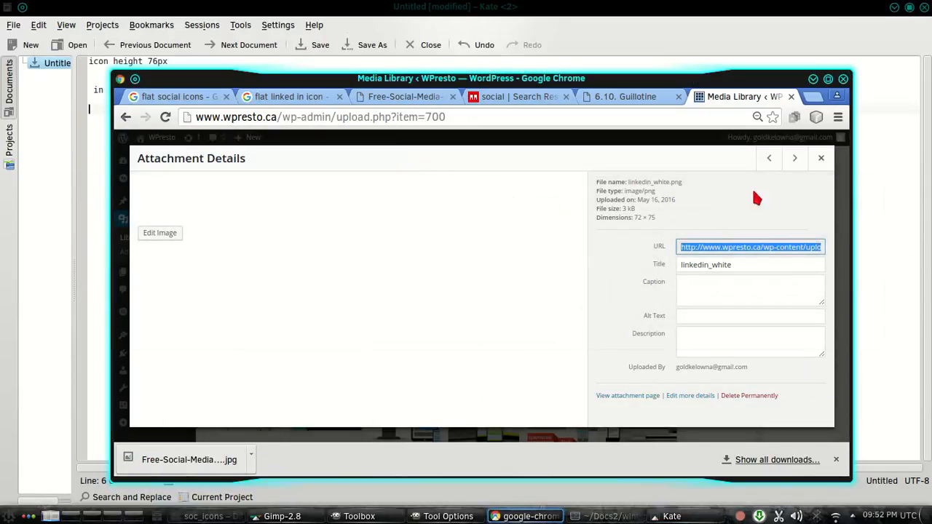
left_click(820, 159)
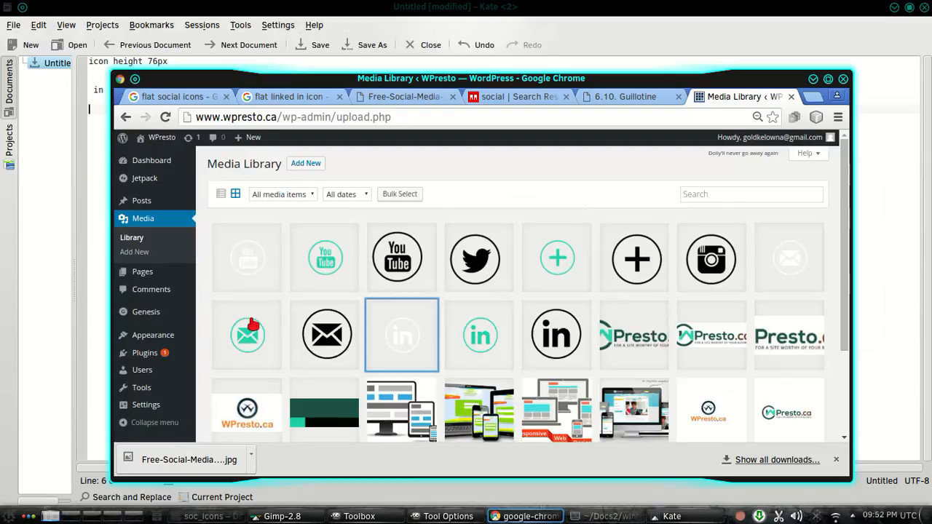
left_click(254, 259)
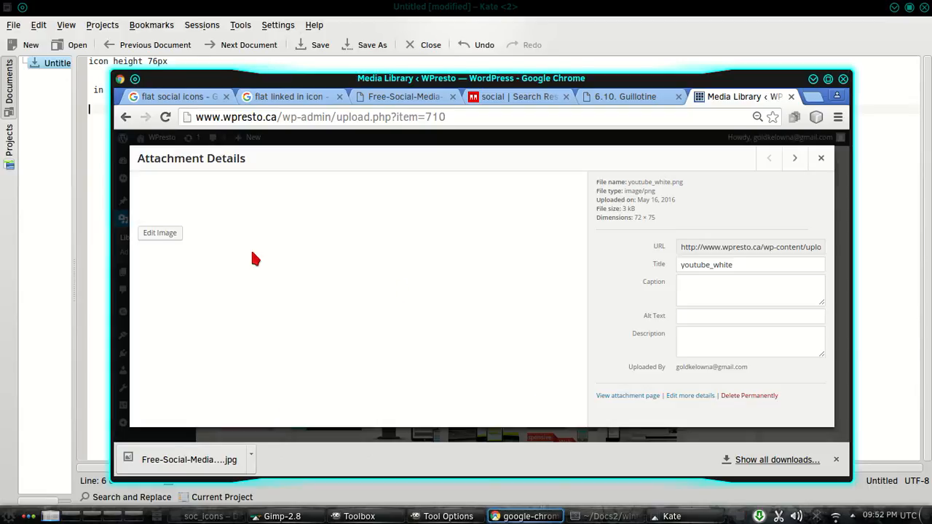
left_click(737, 247)
left_click(739, 247)
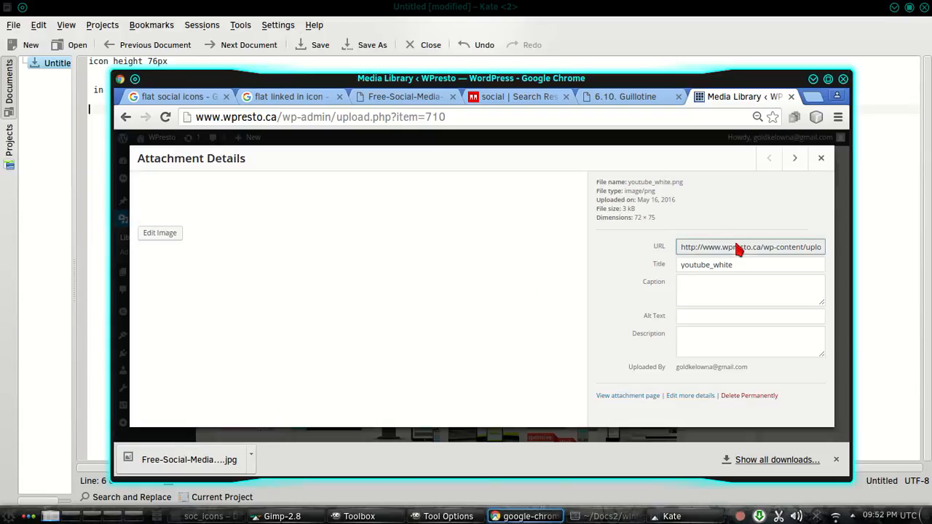
Step: Add a "yt" line with the youtube_white.png URL to the Kate notes and minimise the Kate window
key("alt+Tab")
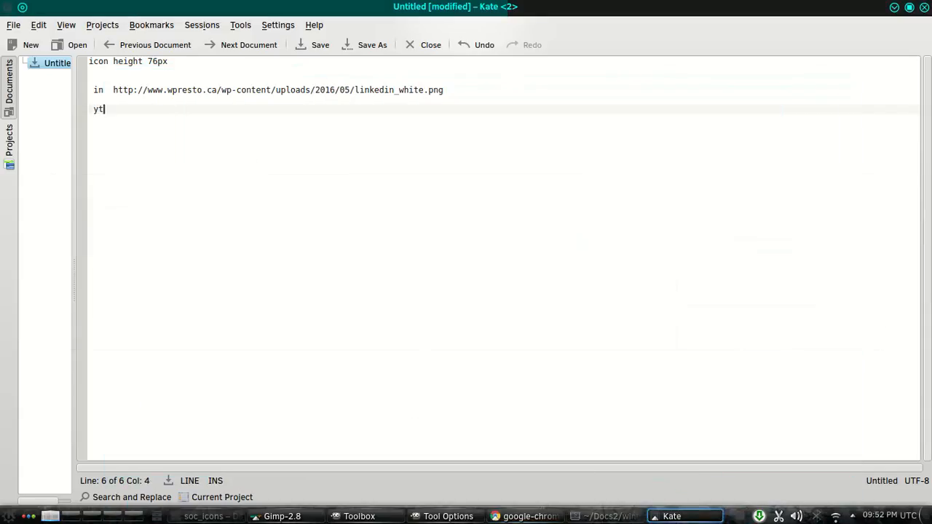
type("http://www.wpresto.ca/wp-content/uploads/2016/05/youtube_white.png")
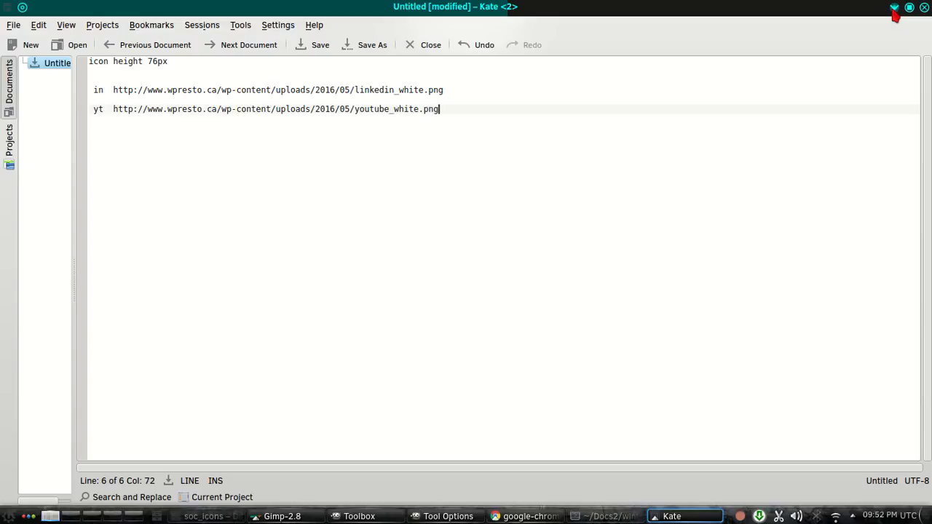
left_click(895, 9)
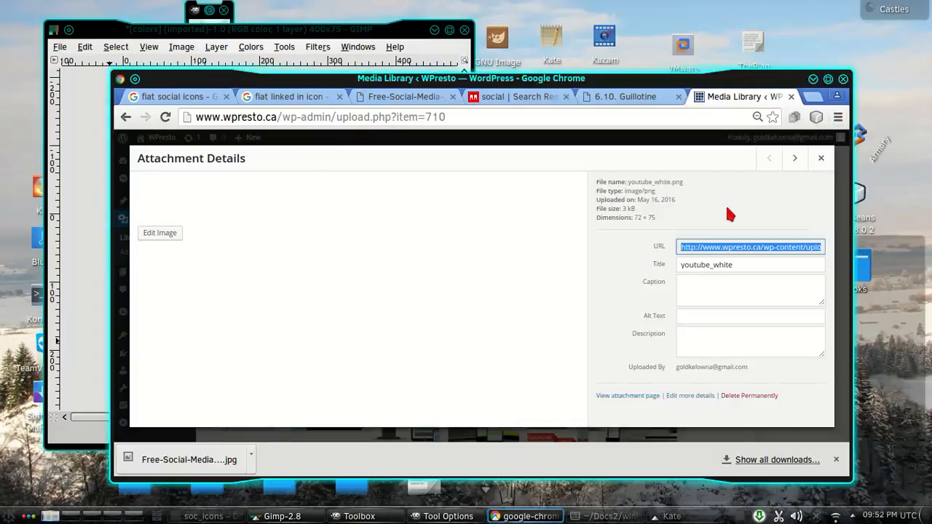
Step: Close the YouTube icon's details and copy the file URL of mail_white.png from its attachment details
left_click(827, 157)
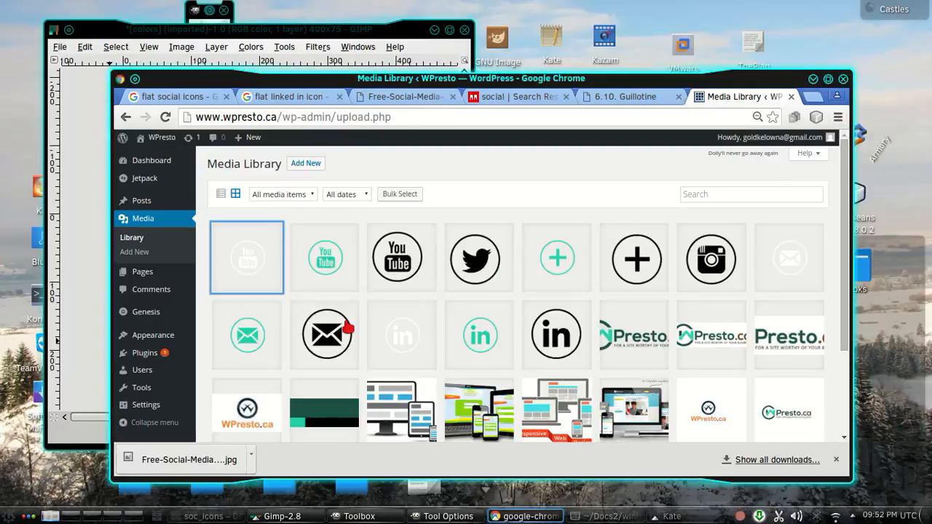
left_click(782, 257)
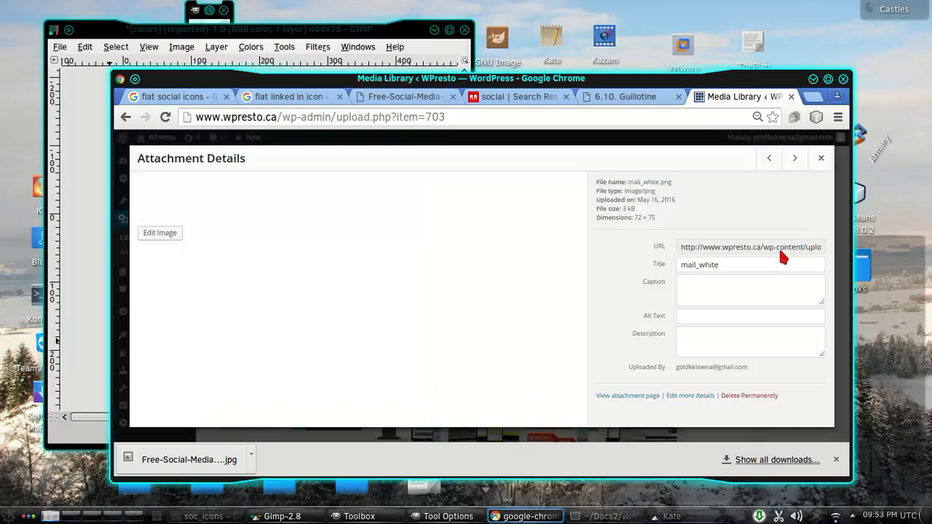
left_click(720, 250)
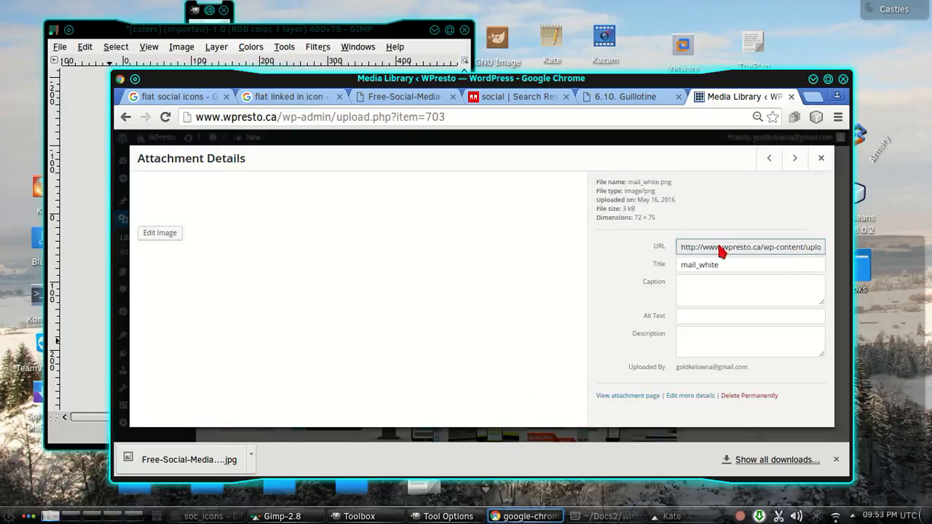
Step: Switch to the Kate notes and add an "email" line with the mail_white.png URL below the yt entry
key("alt+Tab")
key("alt+Tab")
key("alt+Tab")
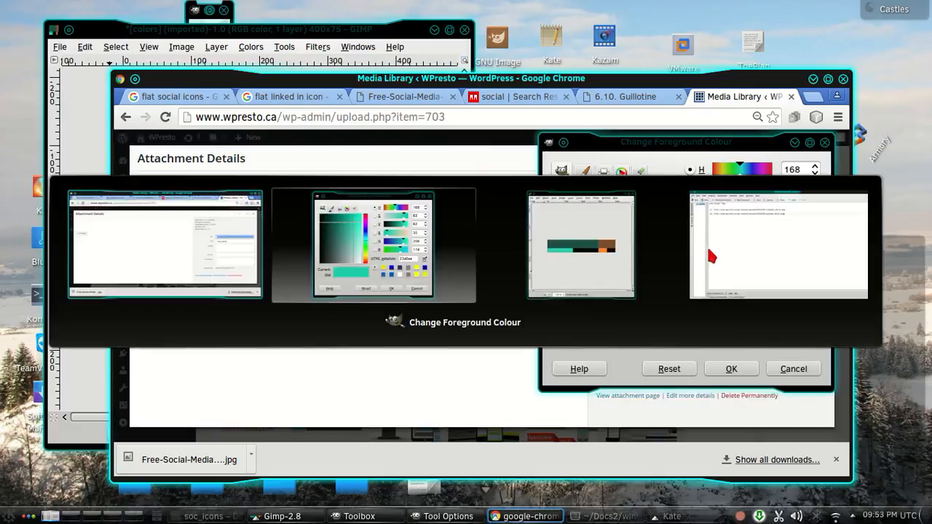
key("Home")
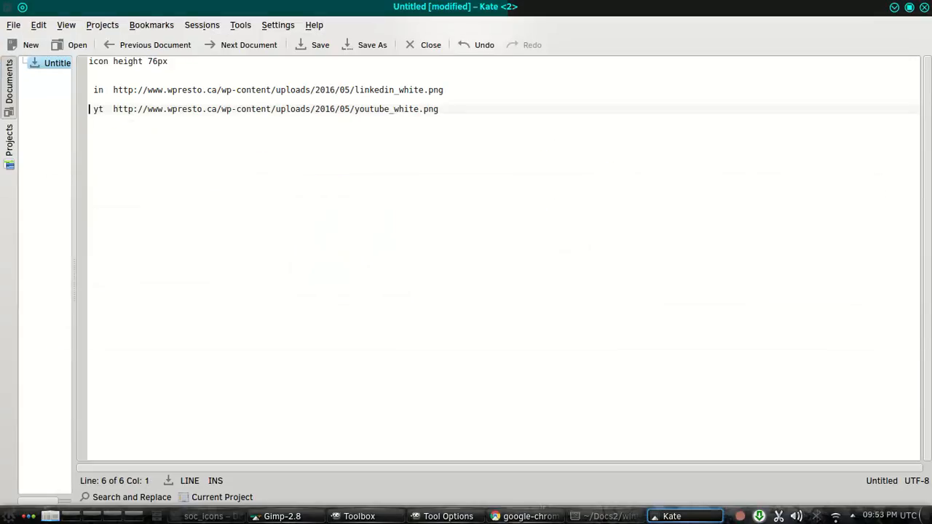
key("Return")
key("Return")
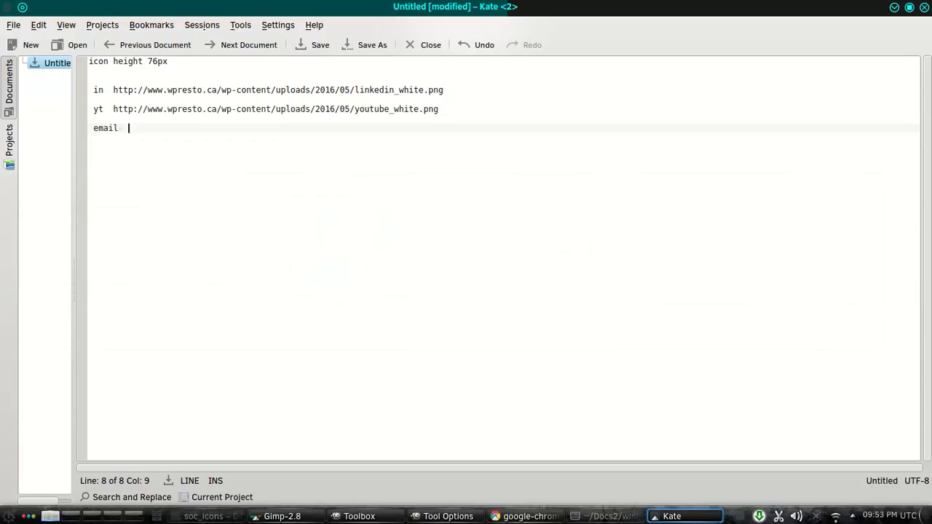
type("http://www.wpresto.ca/wp-content/uploads/2016/05/mail_white.png")
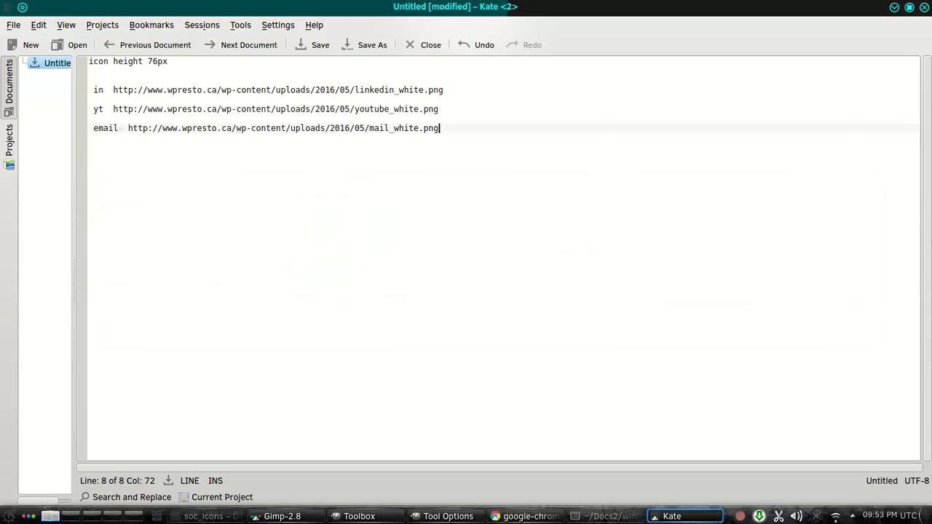
Step: Return to the Media Library in Chrome, check the uploaded icons for a white plus version and open the file upload area
key("alt+Tab")
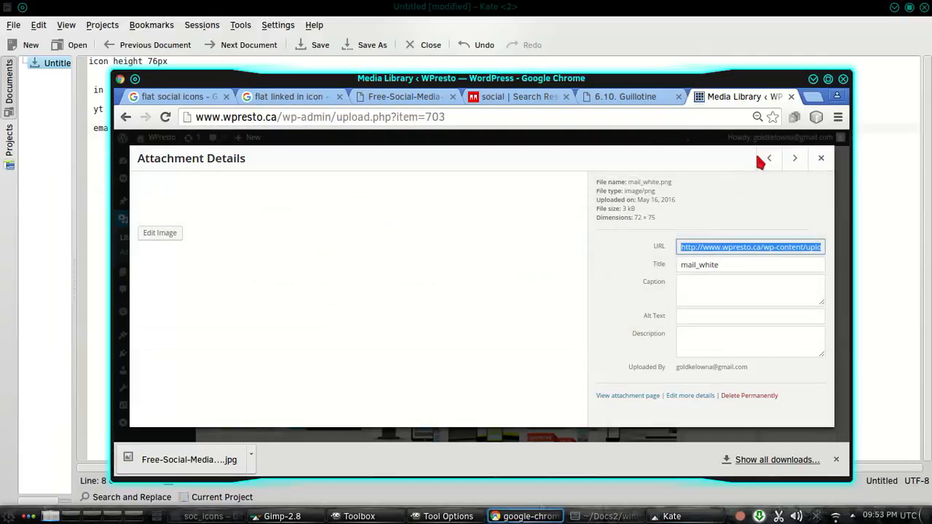
left_click(821, 158)
scroll(546, 239, "down", 1)
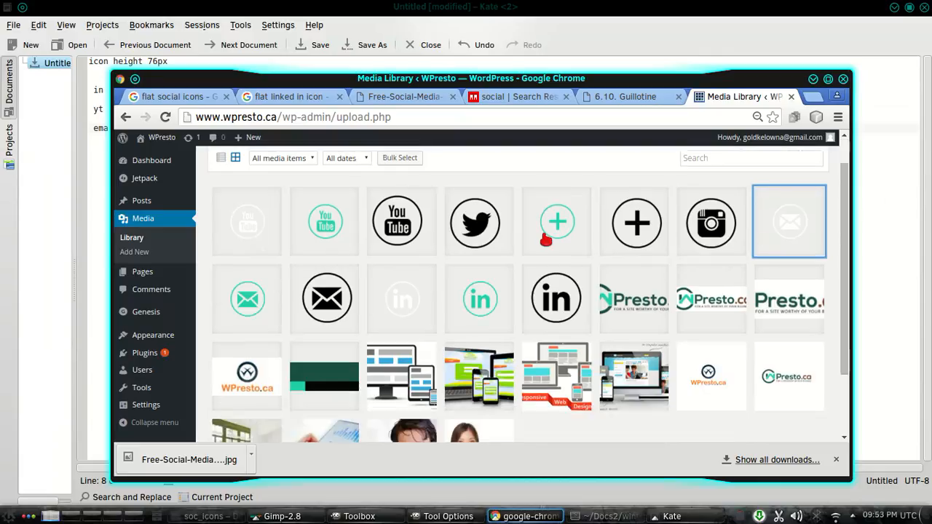
scroll(546, 238, "down", 2)
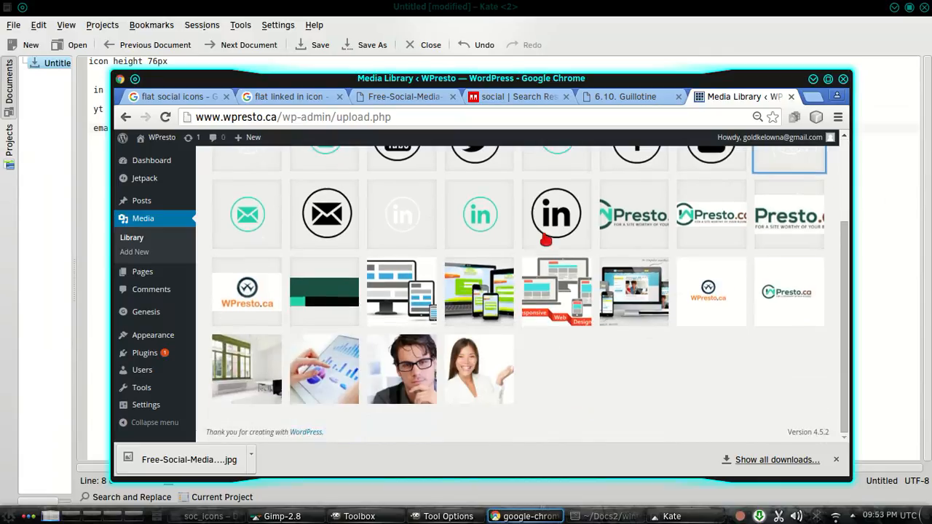
scroll(546, 241, "up", 3)
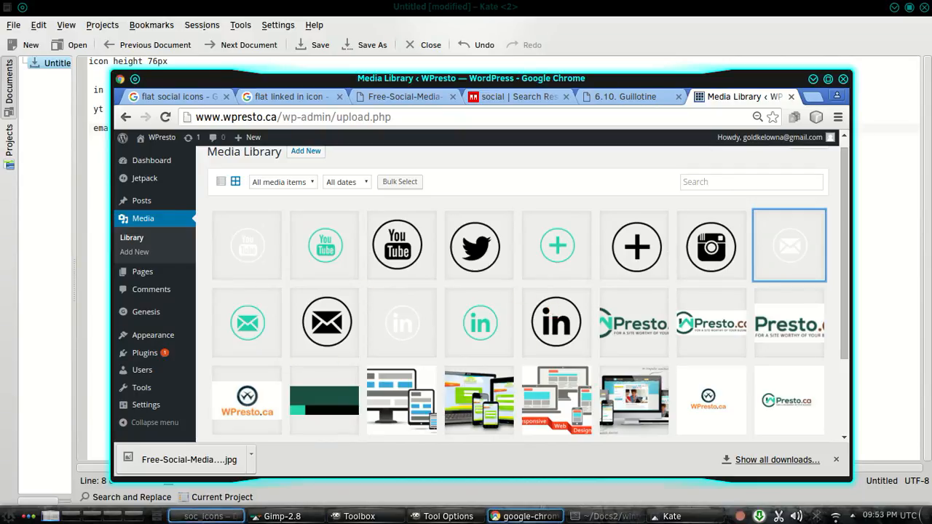
scroll(246, 250, "up", 1)
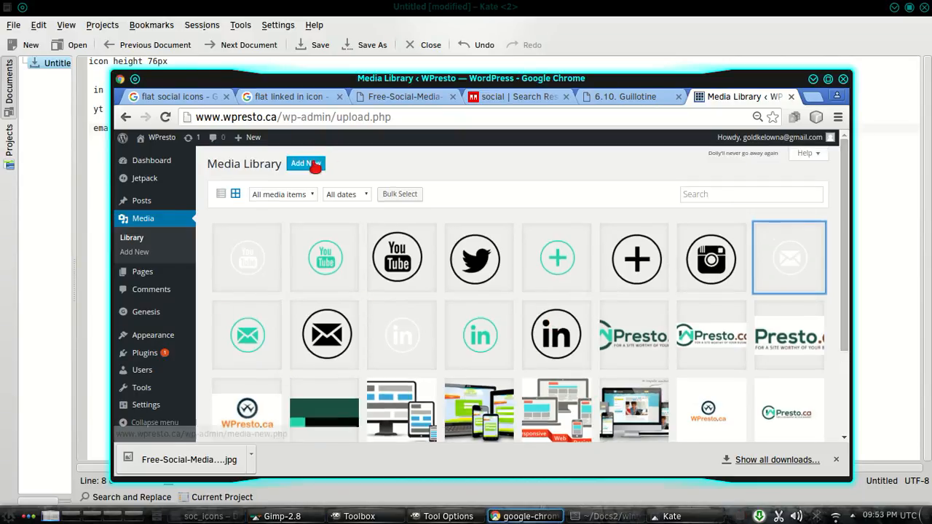
left_click(315, 167)
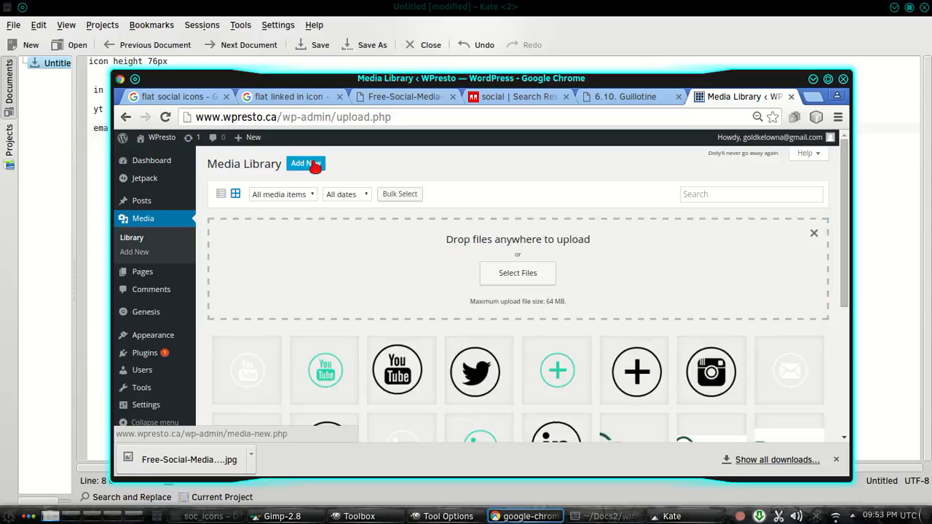
scroll(466, 355, "down", 1)
scroll(470, 359, "down", 1)
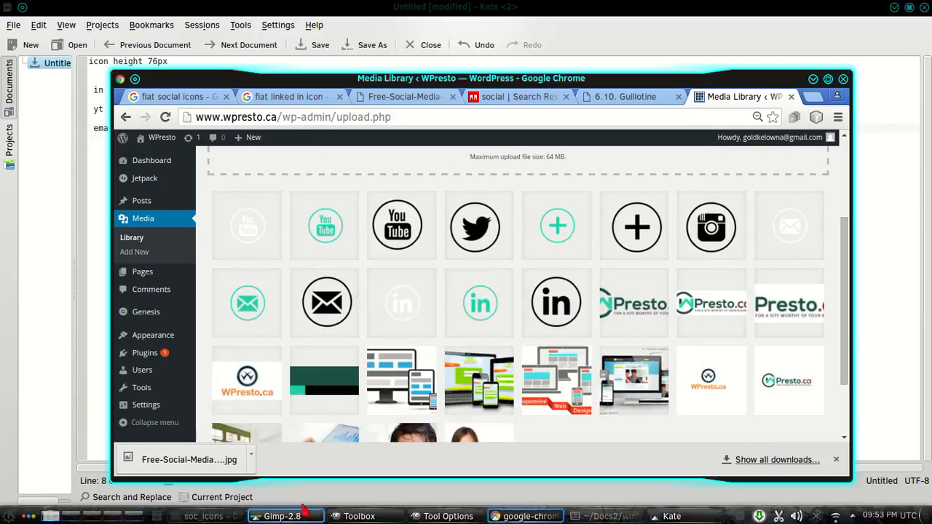
Step: Upload plus_white.png from the soc_icons folder in Dolphin to the Media Library and minimise the folder window
key("alt+Tab")
key("alt+Tab")
key("alt+Tab")
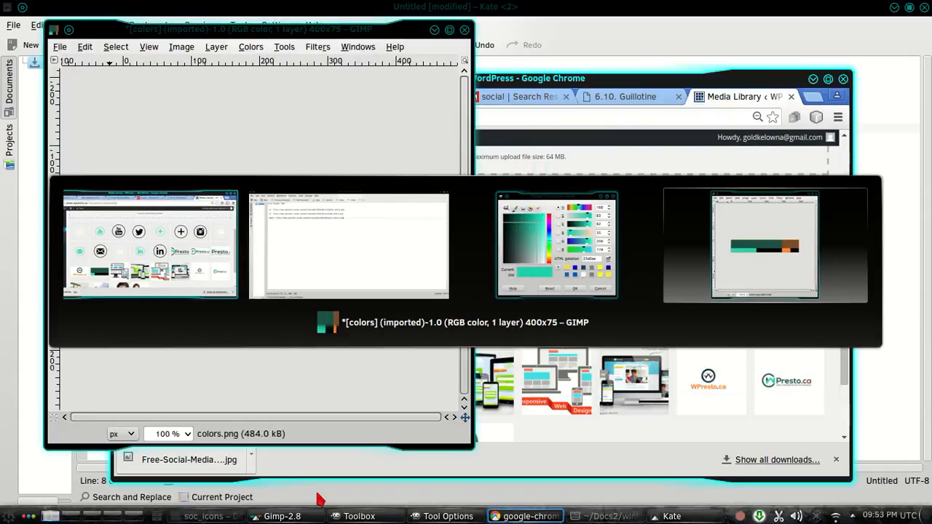
key("alt+Tab")
key("alt+Tab")
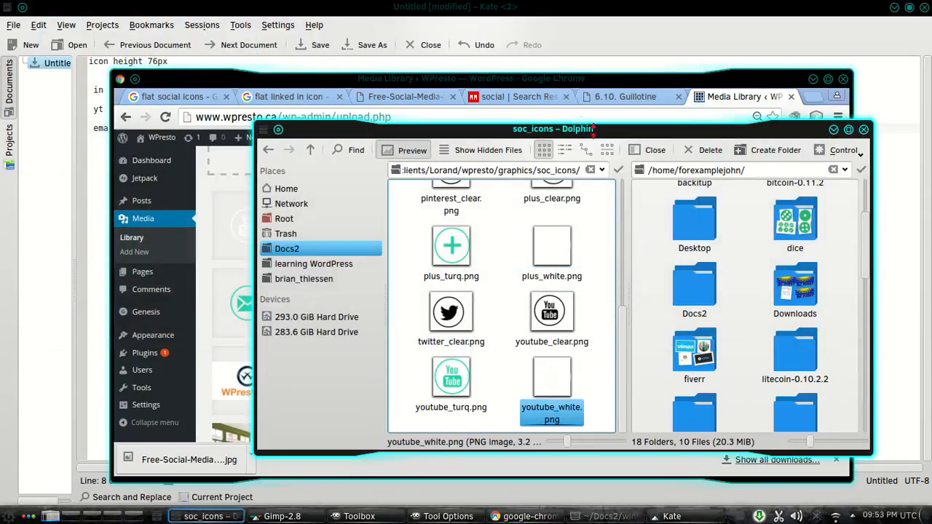
left_click_drag(606, 129, 783, 90)
left_click_drag(741, 210, 428, 212)
left_click_drag(892, 96, 802, 116)
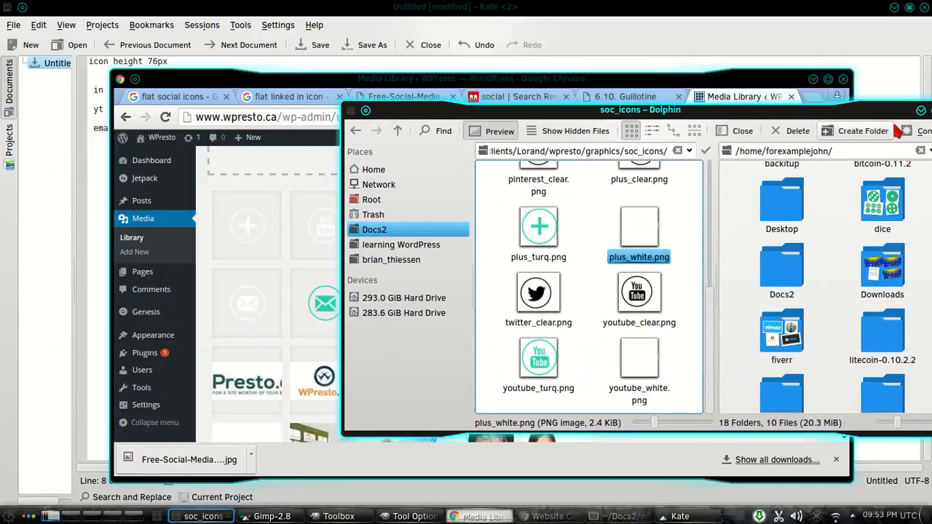
left_click(920, 110)
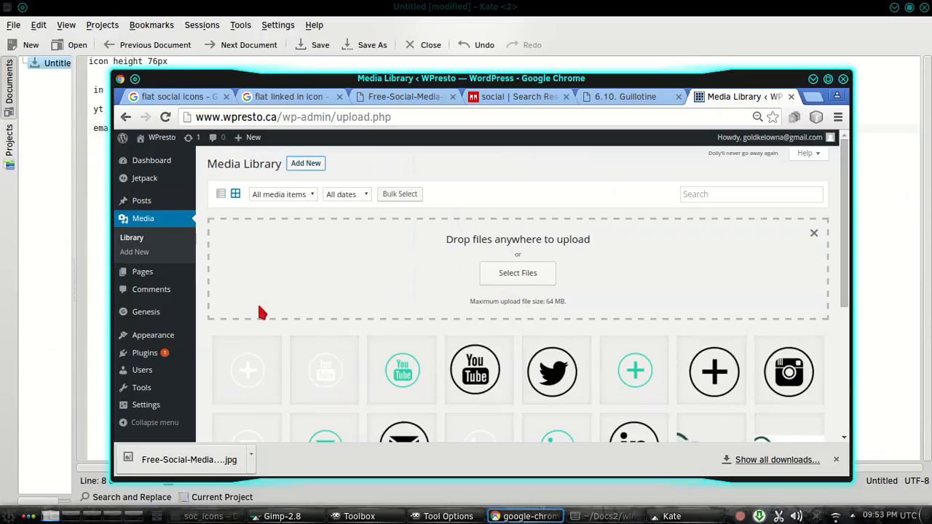
Step: Open the attachment details of the white plus icon in the Media Library and copy the plus_white.png file URL
scroll(357, 312, "down", 4)
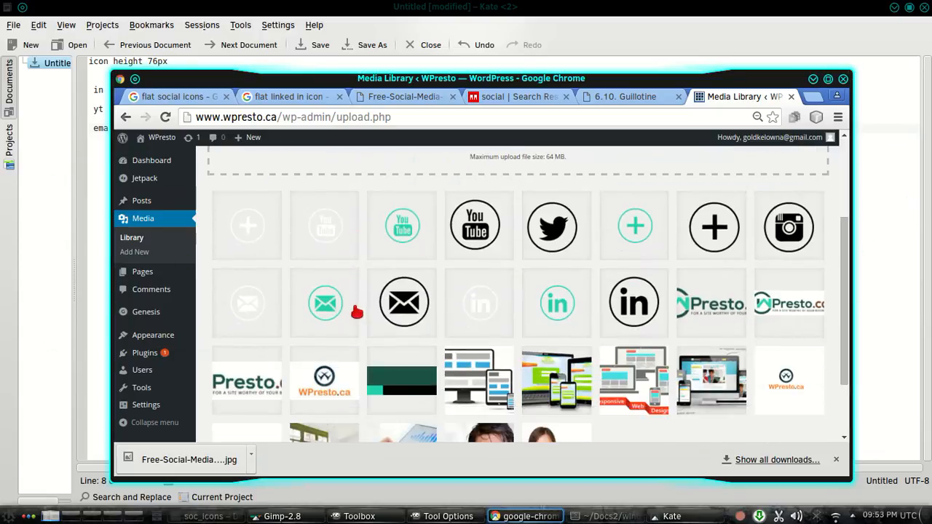
left_click(249, 225)
left_click(733, 247)
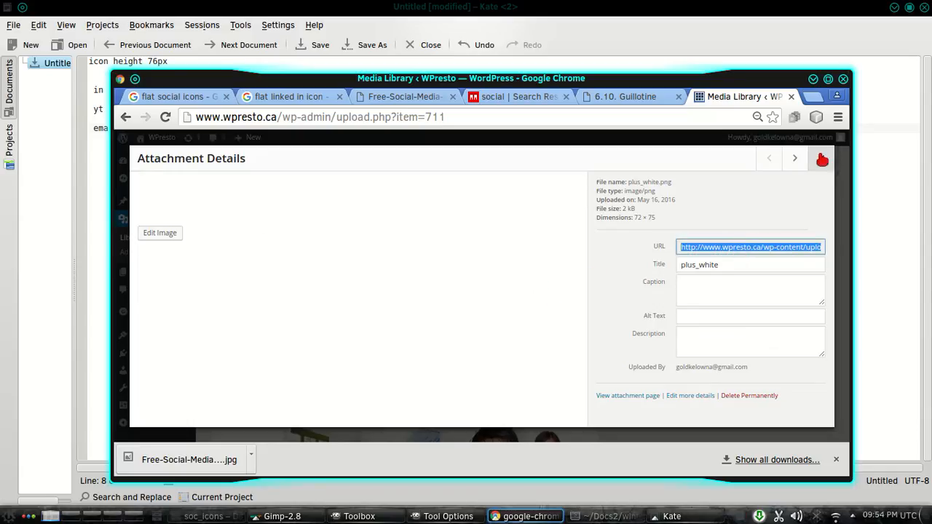
Step: Switch to the Kate notes, add a "plus" line with the plus_white.png URL below the email entry, and minimise Kate
key("alt+Tab")
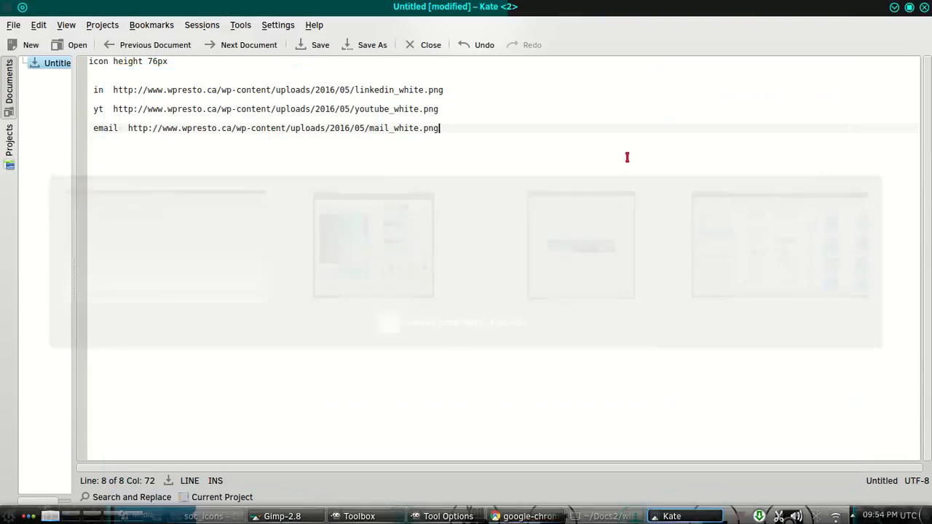
key("Return")
key("Return")
type("p")
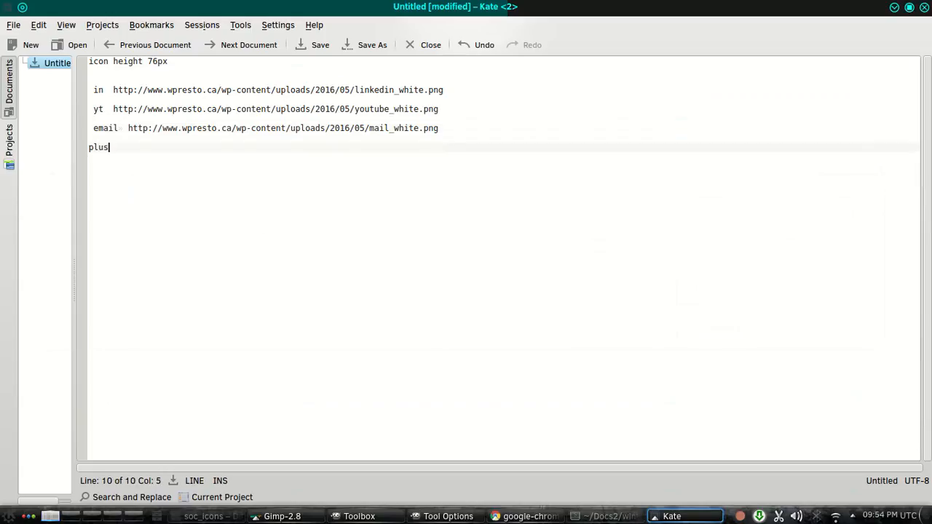
type("lus")
type("http://www.wpresto.ca/wp-content/uploads/2016/05/plus_white.png")
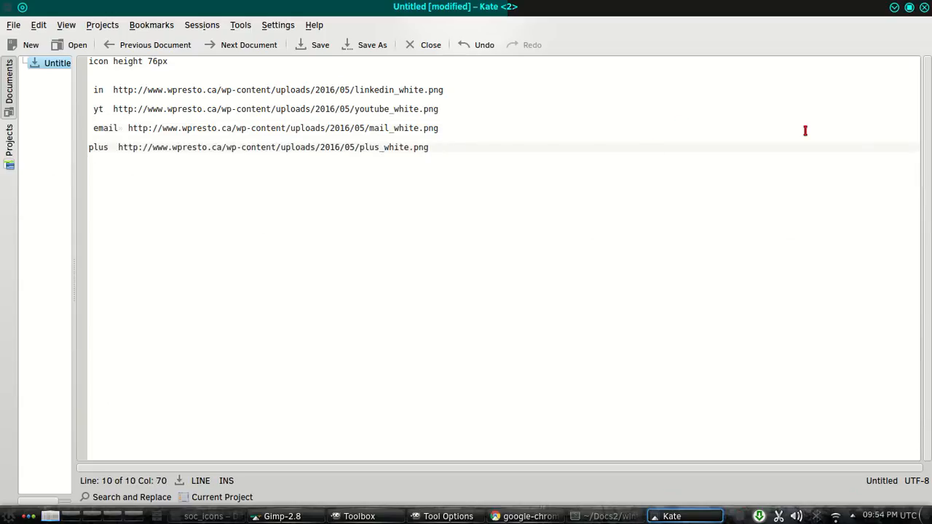
left_click(894, 9)
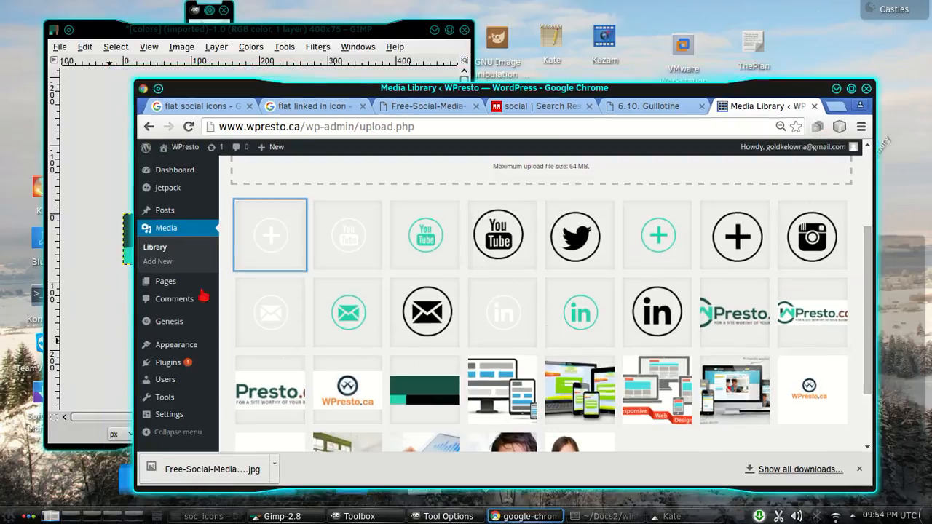
Step: Open WPresto's menu editor in the WordPress admin and expand the form for adding custom links
scroll(182, 328, "down", 1)
mouse_move(183, 353)
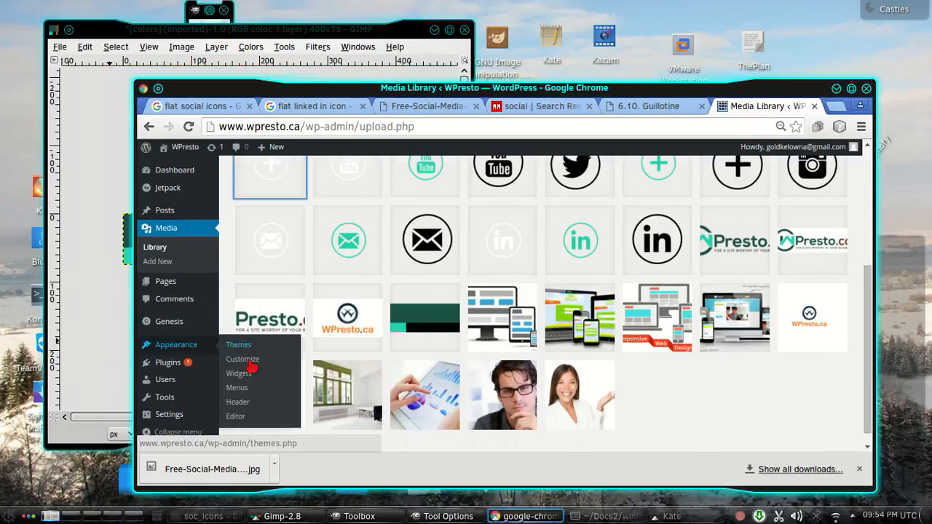
left_click(237, 388)
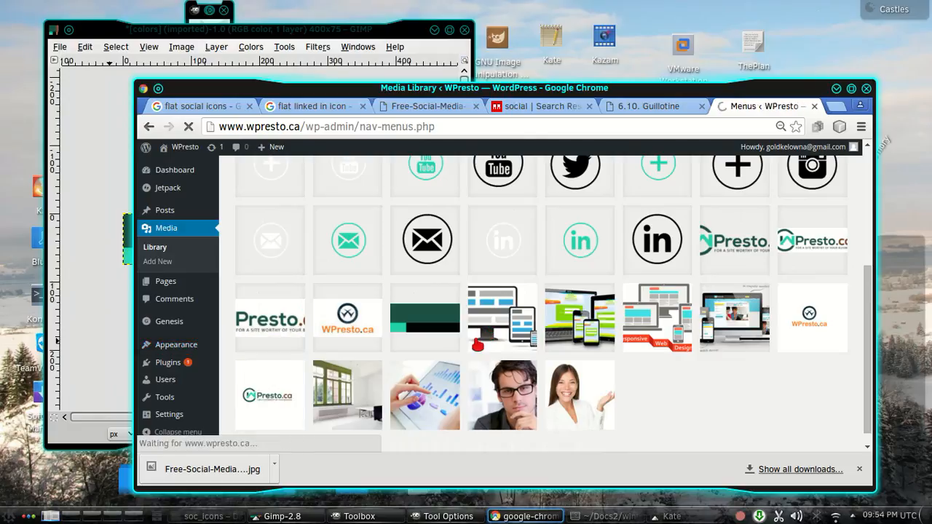
scroll(565, 296, "down", 1)
scroll(565, 296, "down", 1)
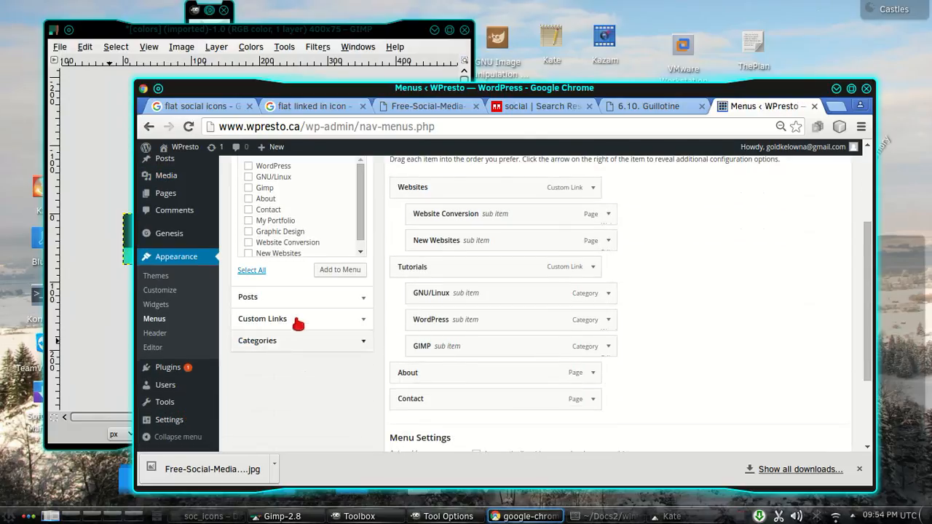
left_click(328, 321)
scroll(357, 350, "up", 1)
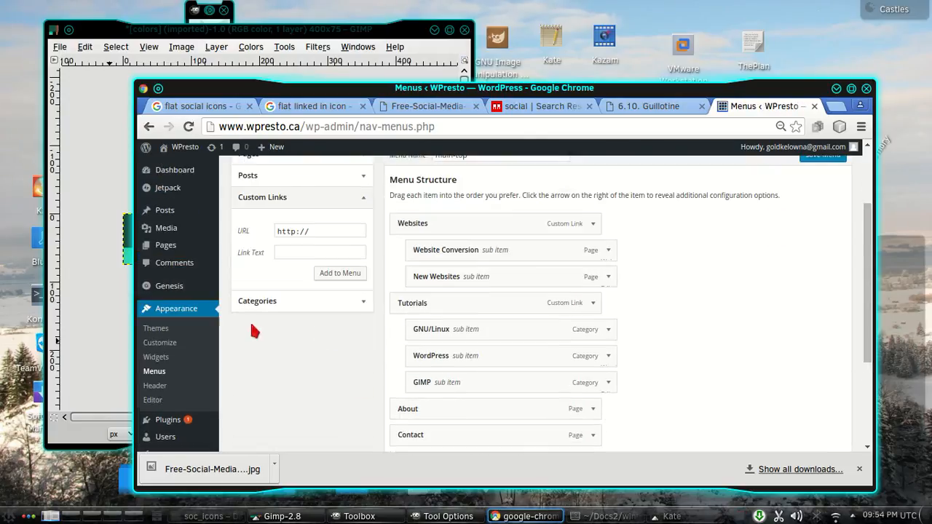
Step: Enter an image tag with an empty source, <img src="">, as the link text of the new custom link
left_click(294, 252)
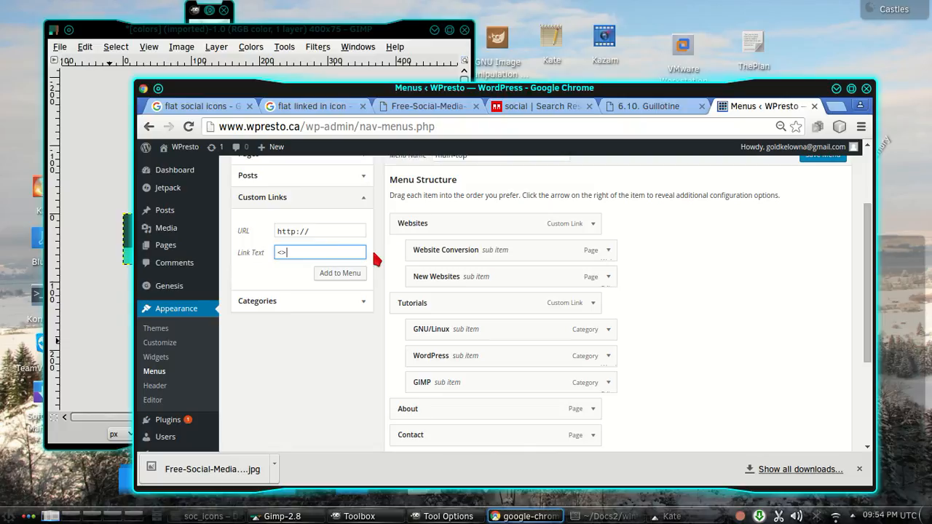
type("<")
scroll(376, 260, "up", 1)
type("img src=\"")
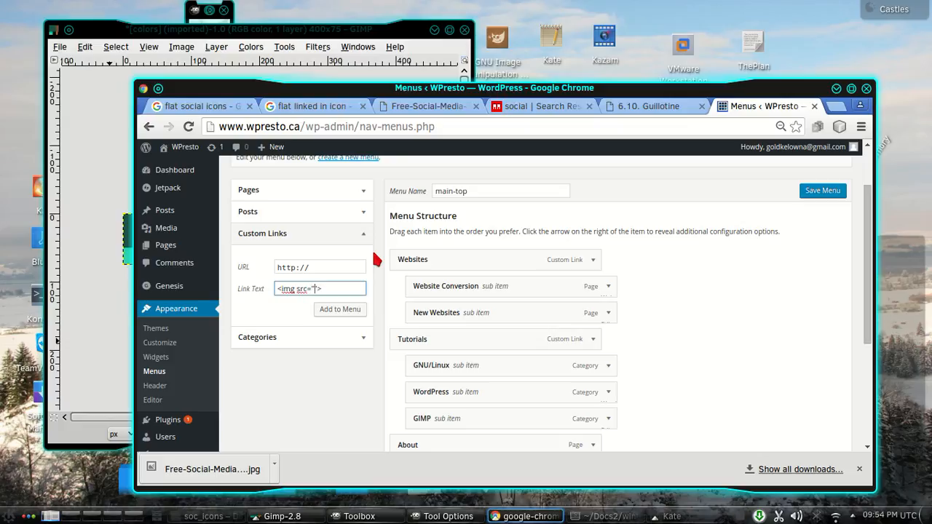
Step: Copy the linkedin_white.png URL from the Kate notes and insert it as the image source in the custom link's text in Chrome
key("alt+Tab")
key("alt+Tab")
key("alt+Tab")
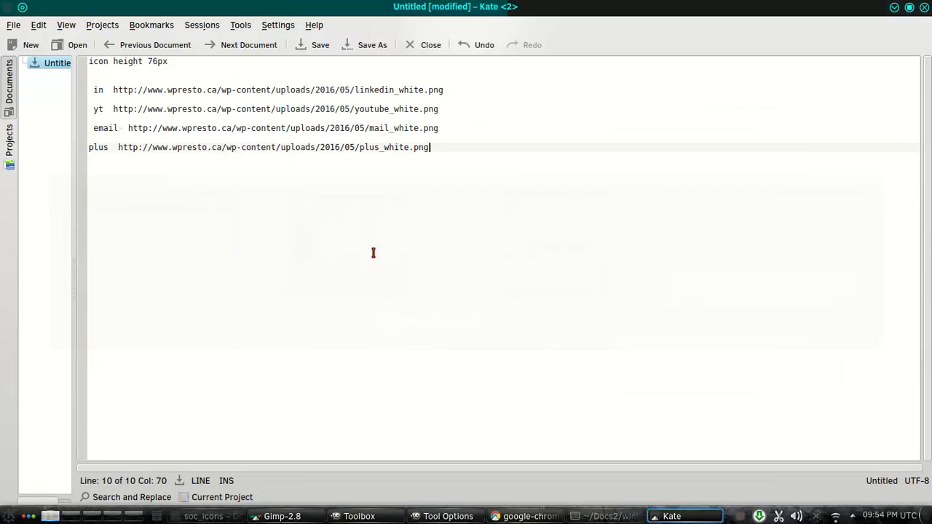
double_click(258, 90)
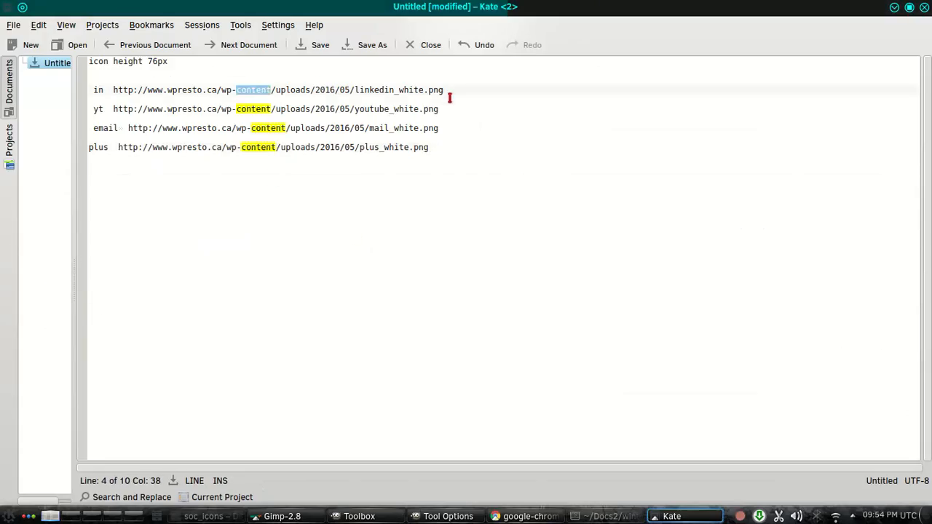
left_click_drag(446, 91, 115, 90)
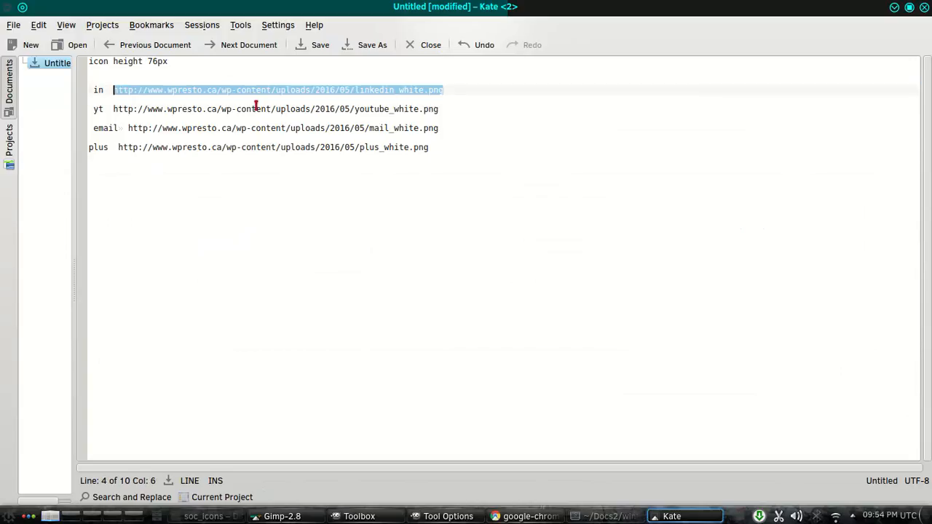
key("alt+Tab")
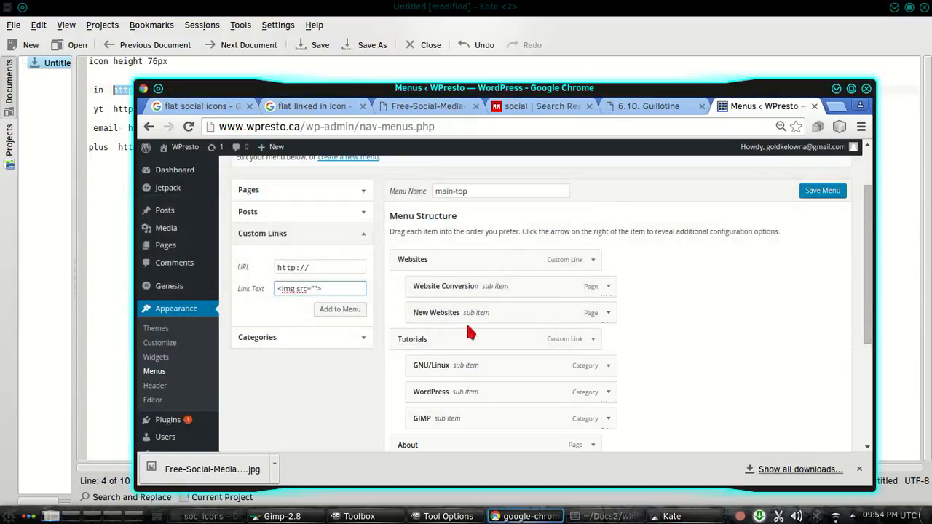
key("ctrl+v")
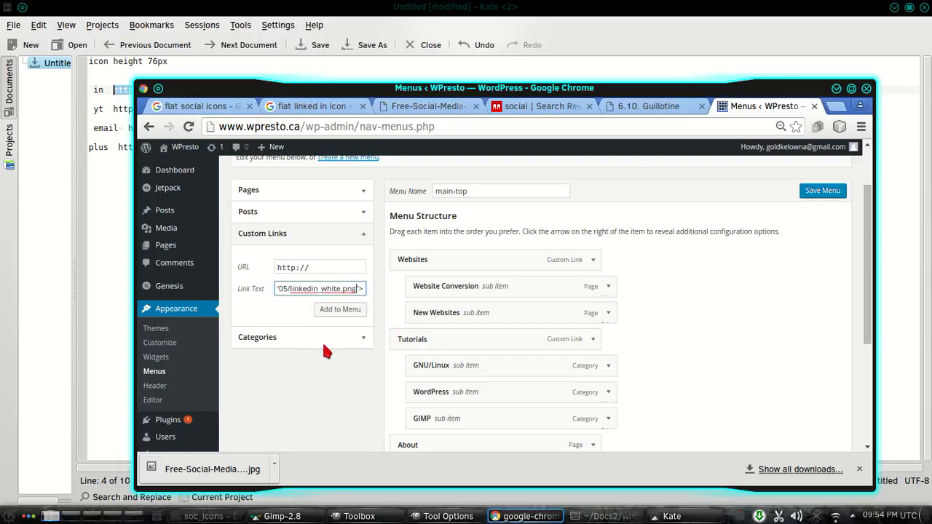
left_click(345, 314)
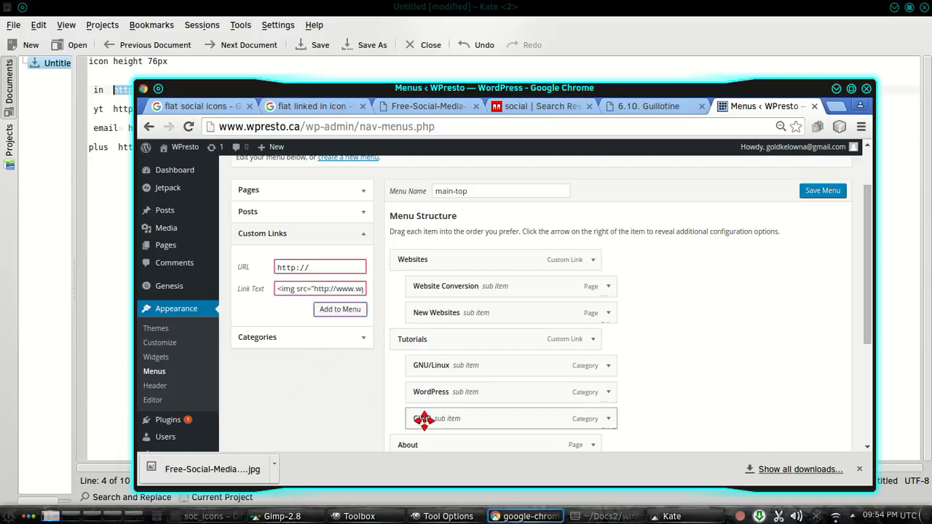
left_click(319, 269)
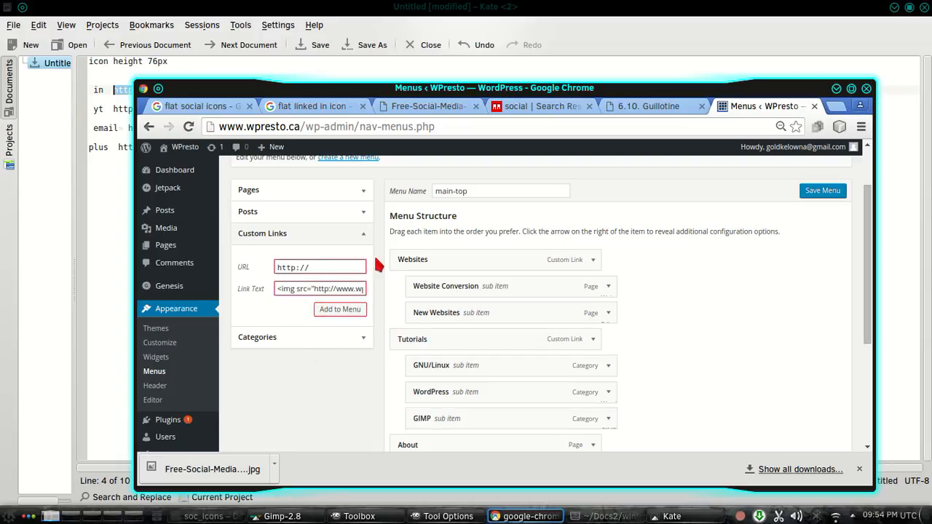
type("google")
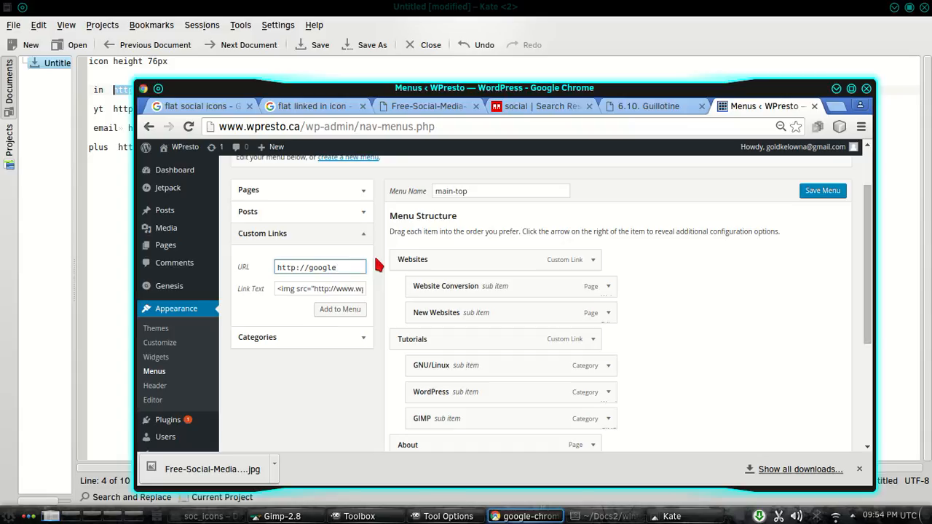
key("BackSpace")
key("BackSpace")
key("BackSpace")
key("BackSpace")
key("BackSpace")
key("BackSpace")
type("www.google.com")
Step: Save the main-top menu
left_click(811, 287)
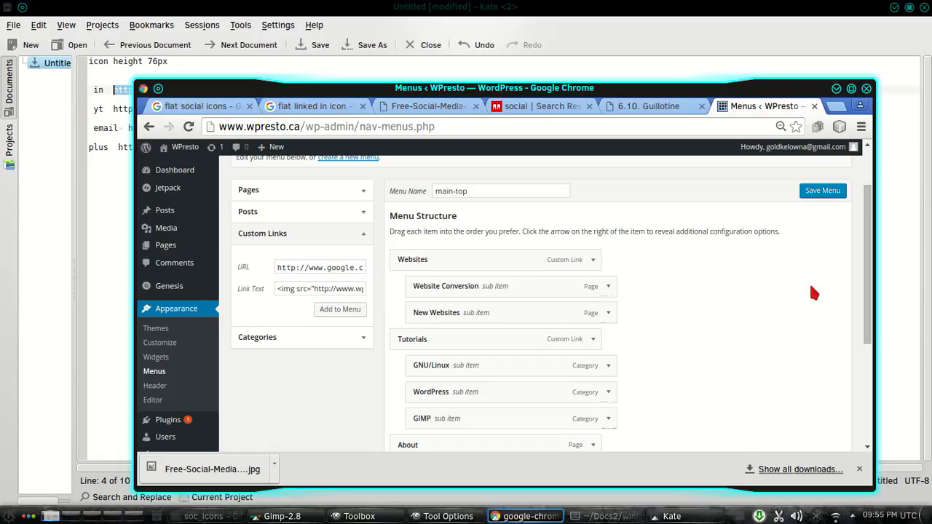
left_click_drag(867, 225, 868, 203)
left_click(823, 233)
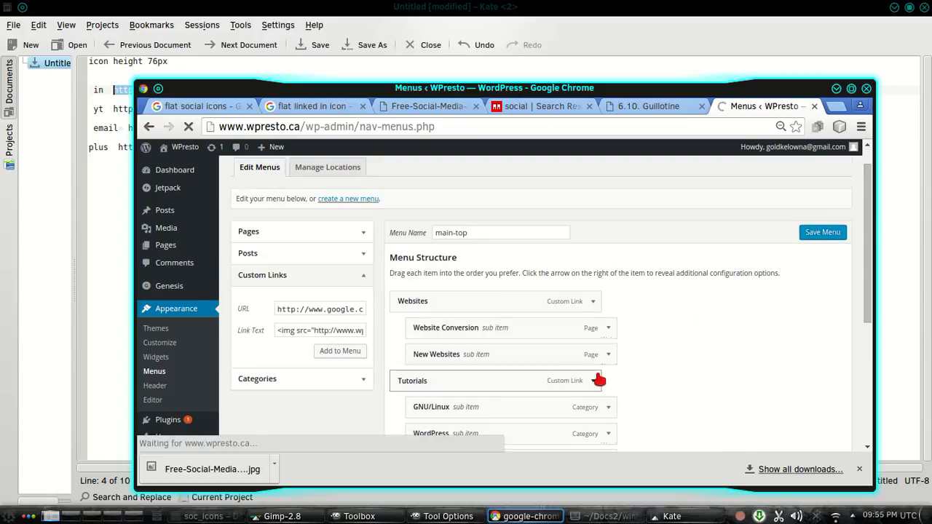
Step: Check the main-top menu's structure for the LinkedIn image link and view the navigation menu on the live WPresto site
scroll(662, 321, "down", 5)
scroll(669, 329, "down", 1)
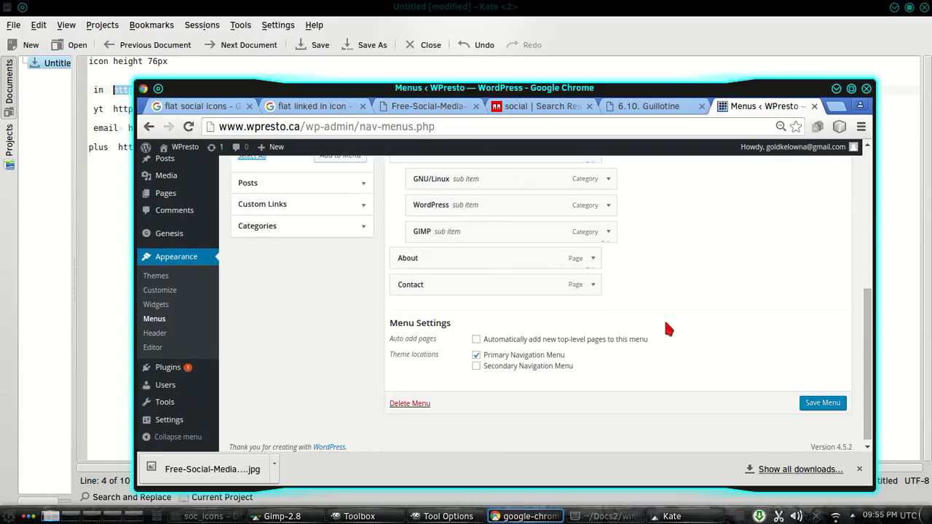
scroll(664, 318, "up", 5)
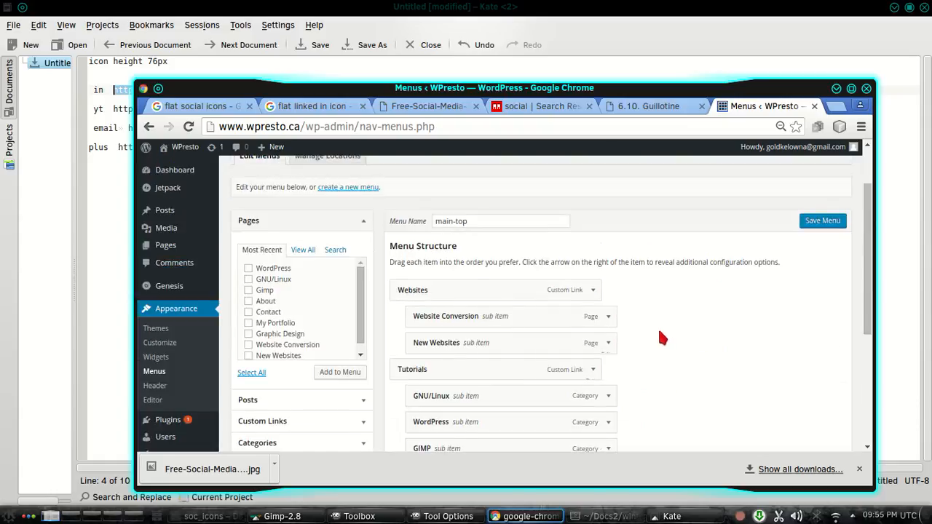
scroll(659, 333, "down", 2)
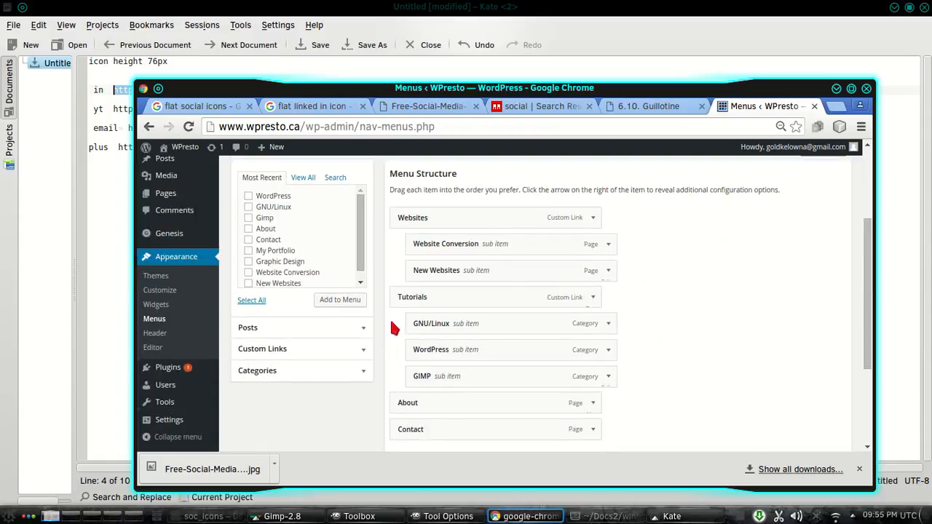
scroll(599, 354, "down", 3)
scroll(565, 356, "up", 4)
scroll(565, 355, "up", 2)
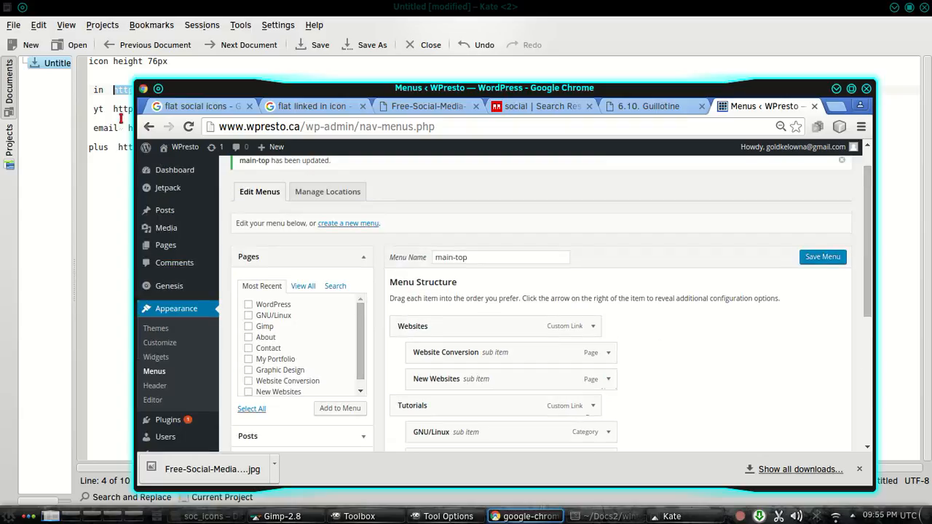
left_click(185, 166)
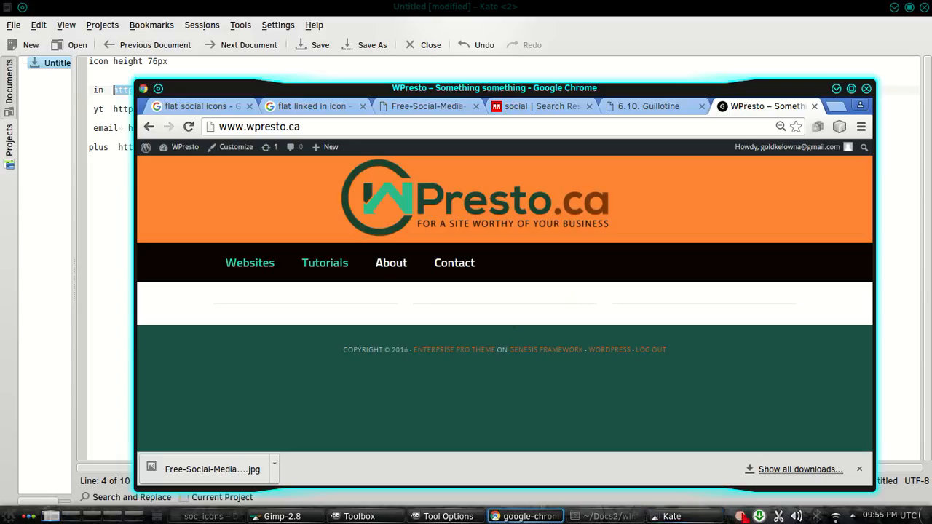
left_click(740, 515)
left_click(765, 463)
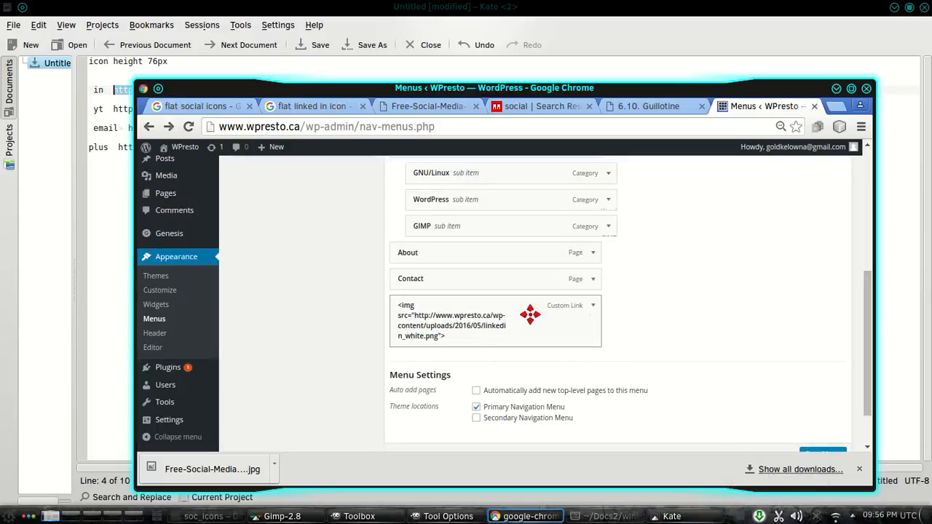
Step: Save the main-top menu with the LinkedIn image link after Contact, and test the icon's link on the live site
scroll(567, 328, "up", 1)
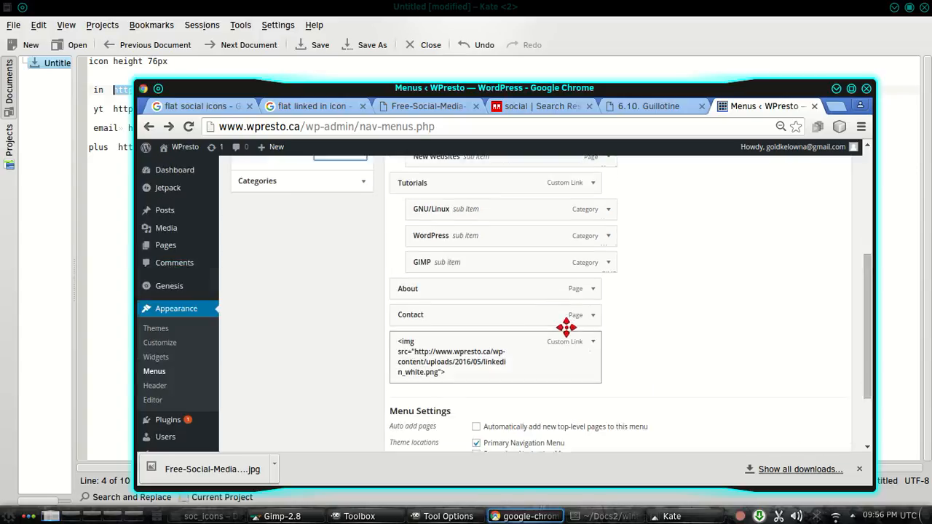
scroll(566, 328, "up", 3)
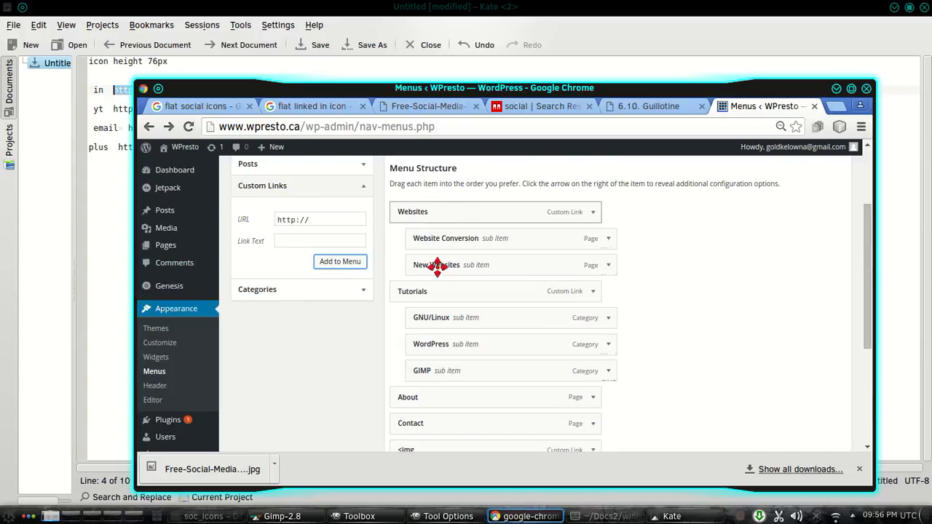
scroll(468, 329, "down", 1)
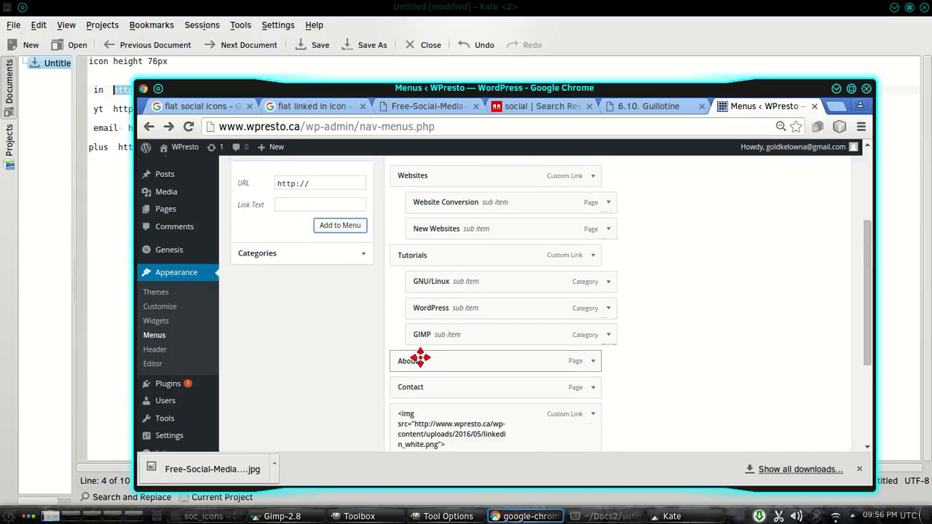
scroll(495, 406, "down", 2)
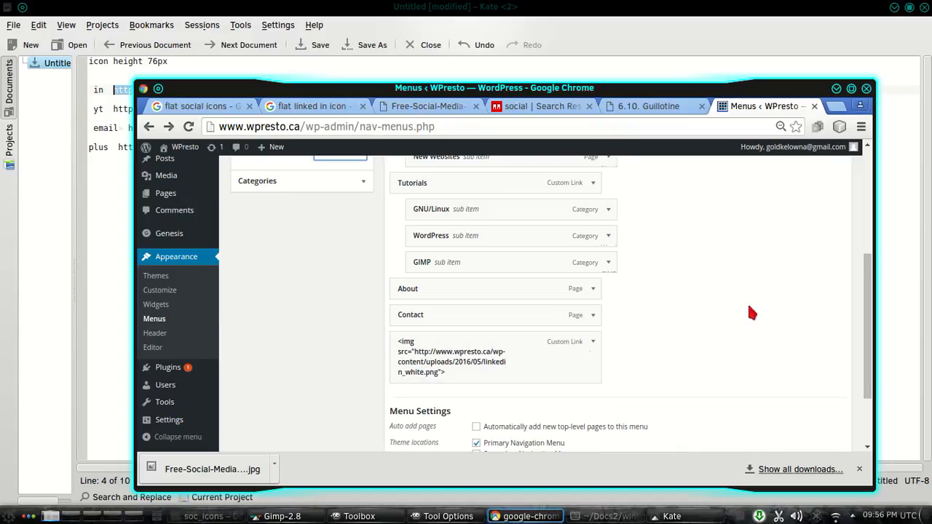
left_click_drag(869, 331, 868, 369)
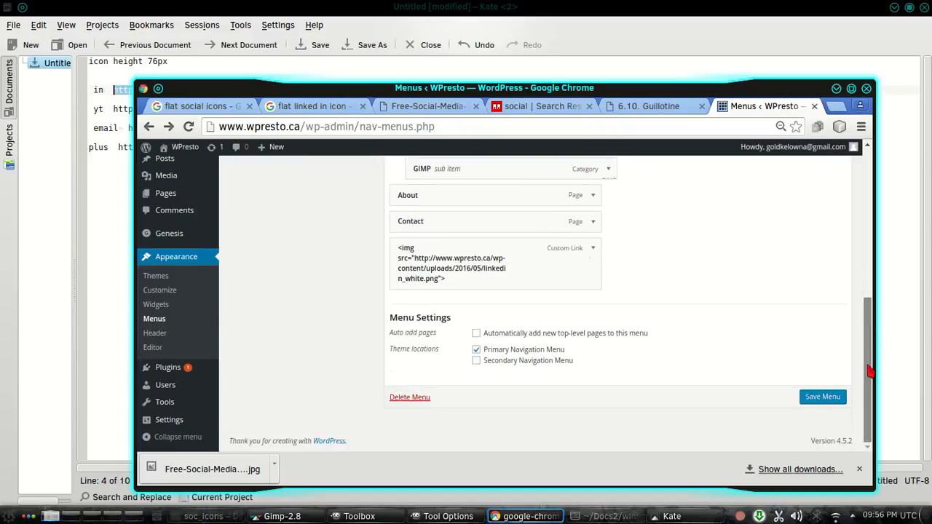
left_click(830, 397)
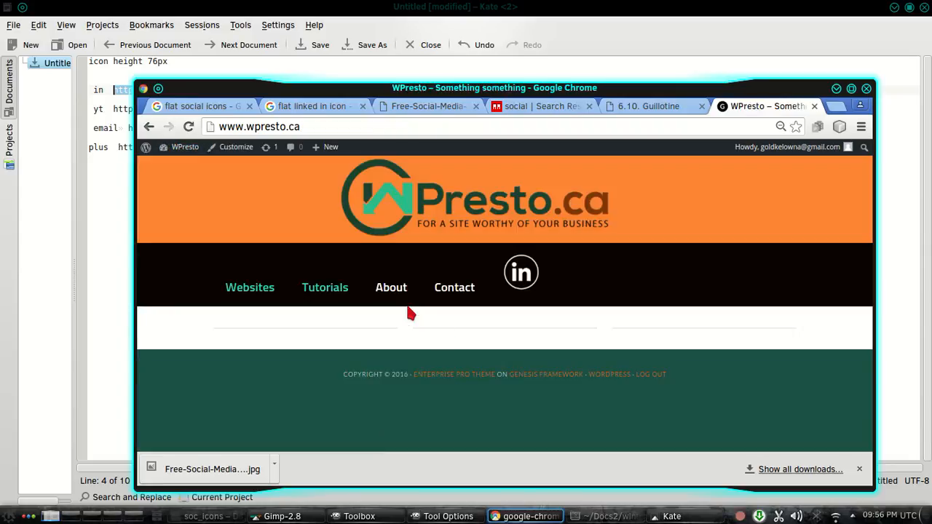
left_click(547, 283)
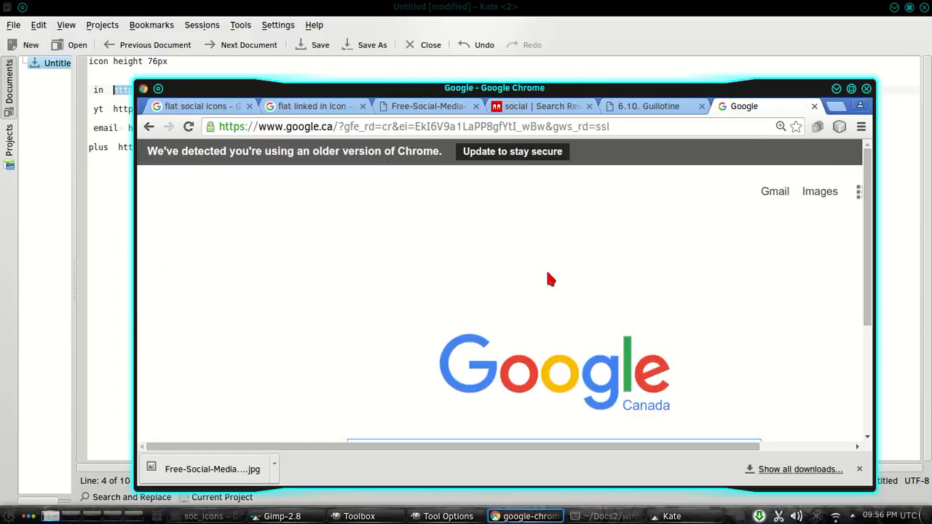
Step: Return to the live WPresto site and retest the LinkedIn icon's link in the navigation menu
left_click(147, 132)
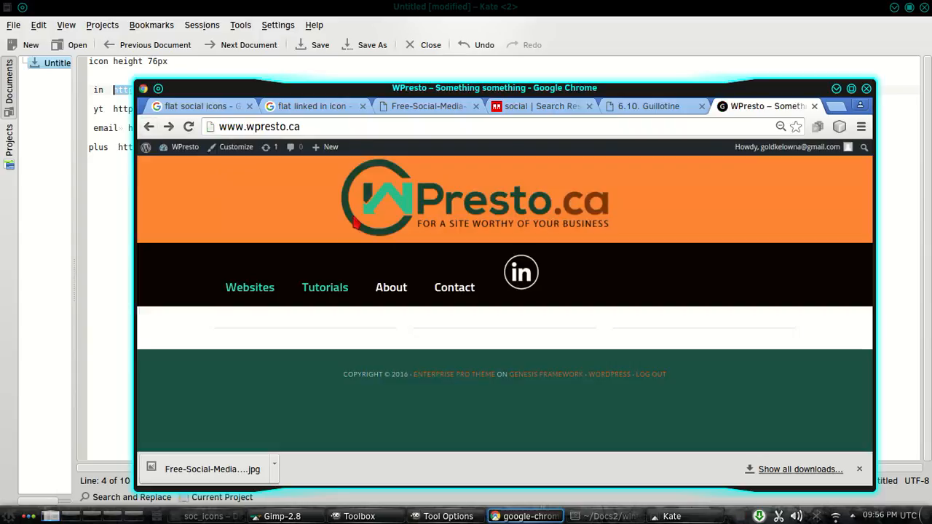
left_click(526, 274)
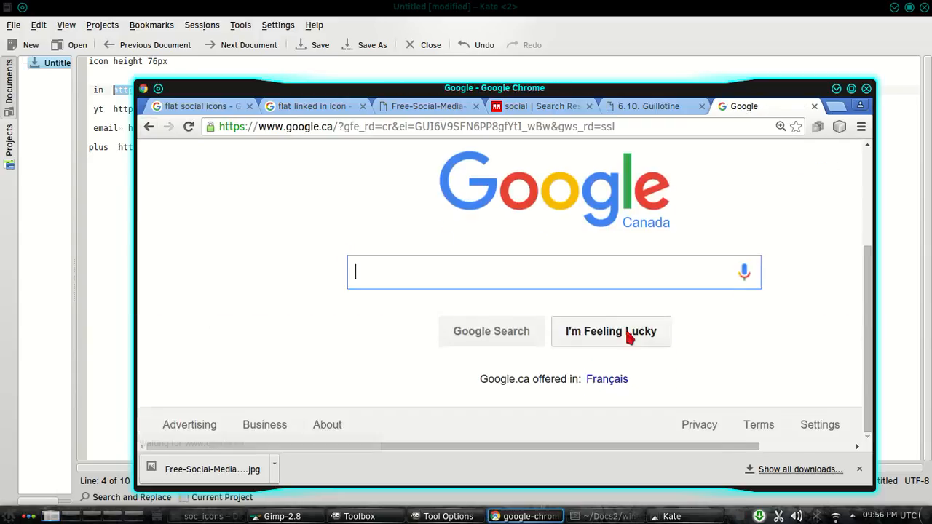
left_click(146, 132)
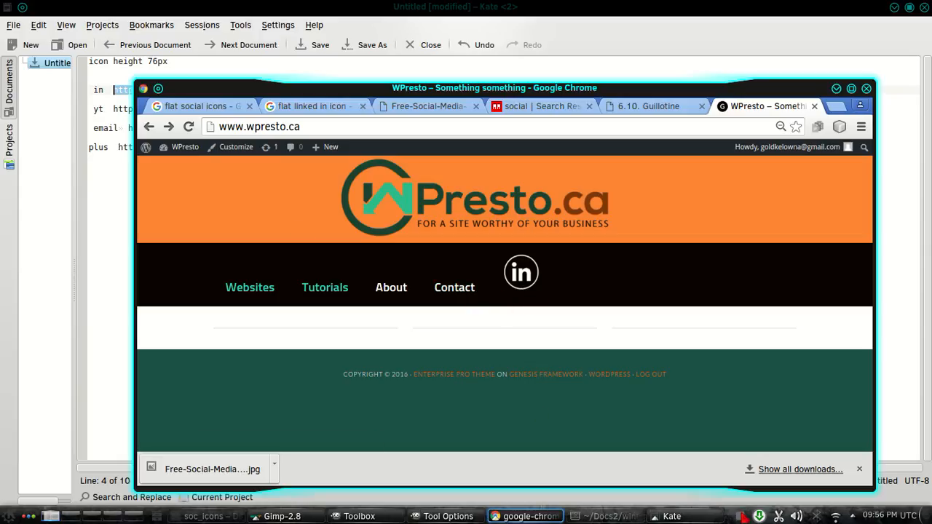
right_click(742, 516)
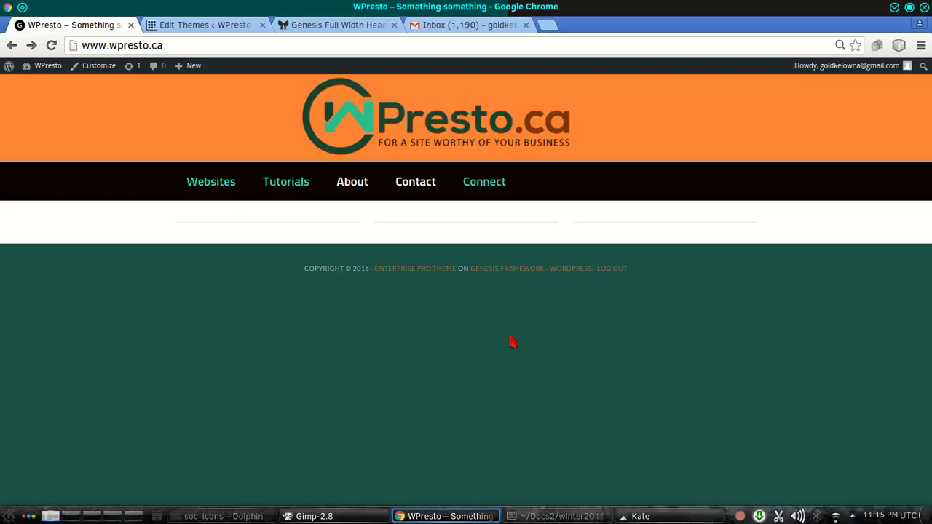
Step: Preview the Connect, Tutorials and Websites submenus on the live WPresto site
mouse_move(493, 190)
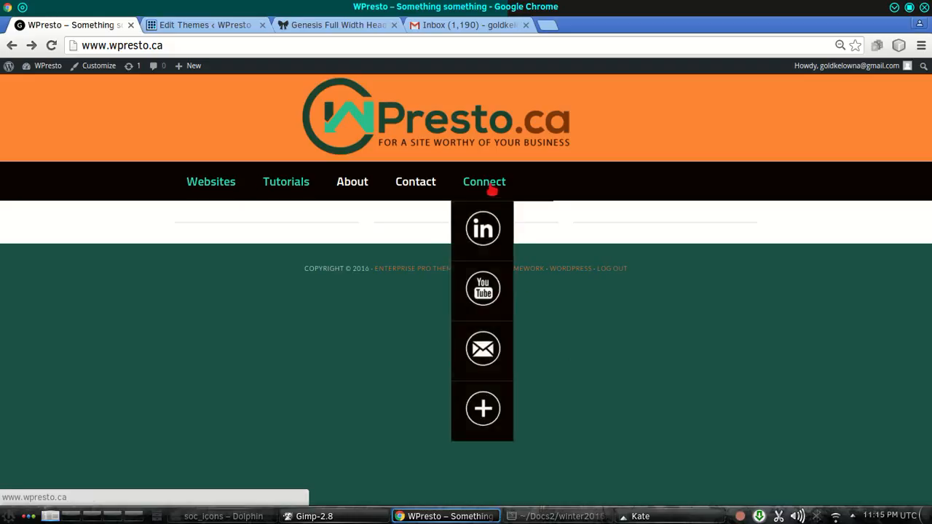
mouse_move(268, 189)
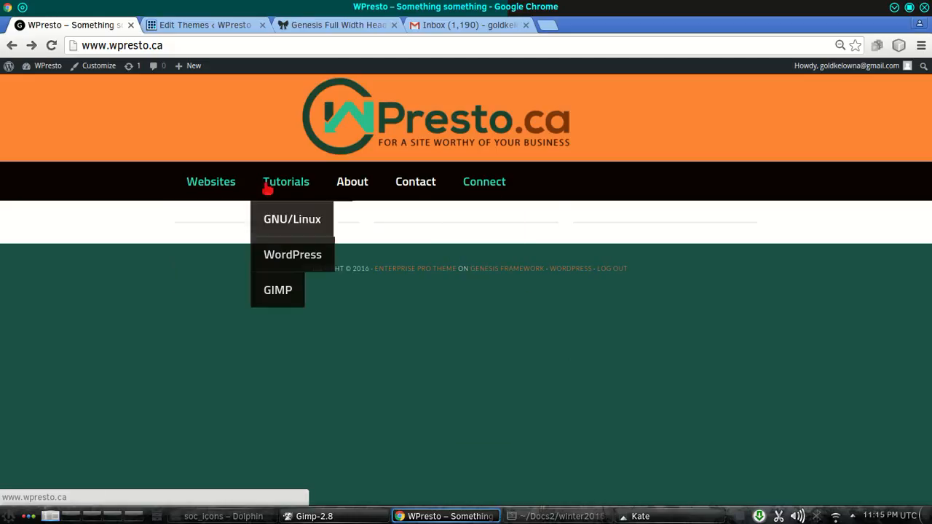
mouse_move(200, 192)
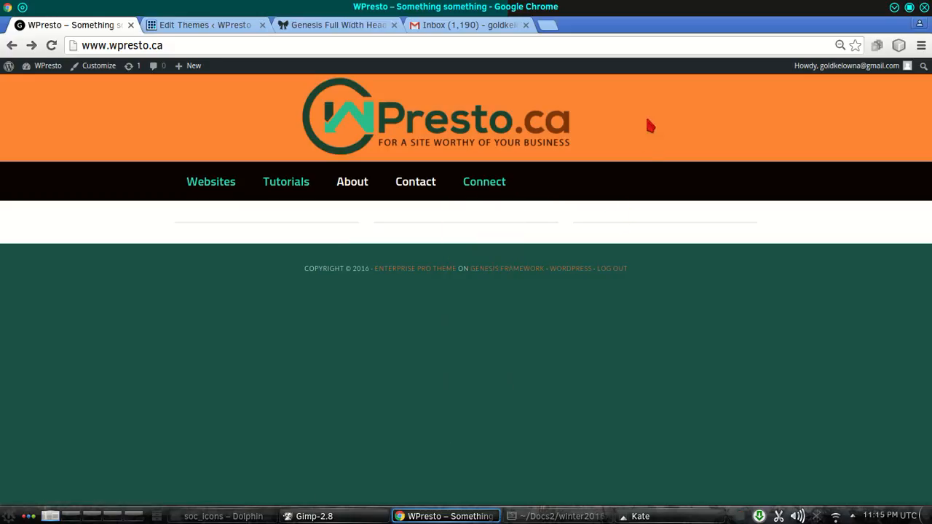
Step: Open WPresto's menu editor and review how the icon image links are nested under Connect in the main-top menu
left_click(208, 27)
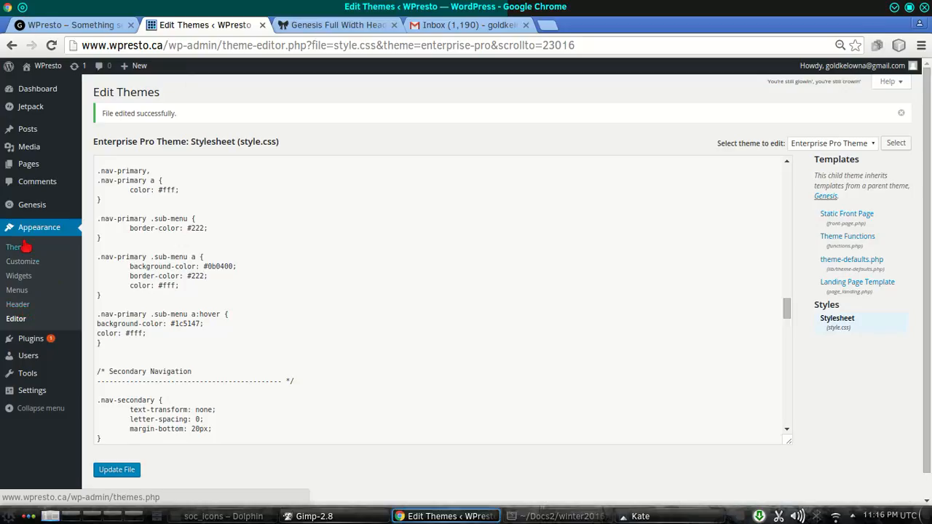
left_click(23, 291)
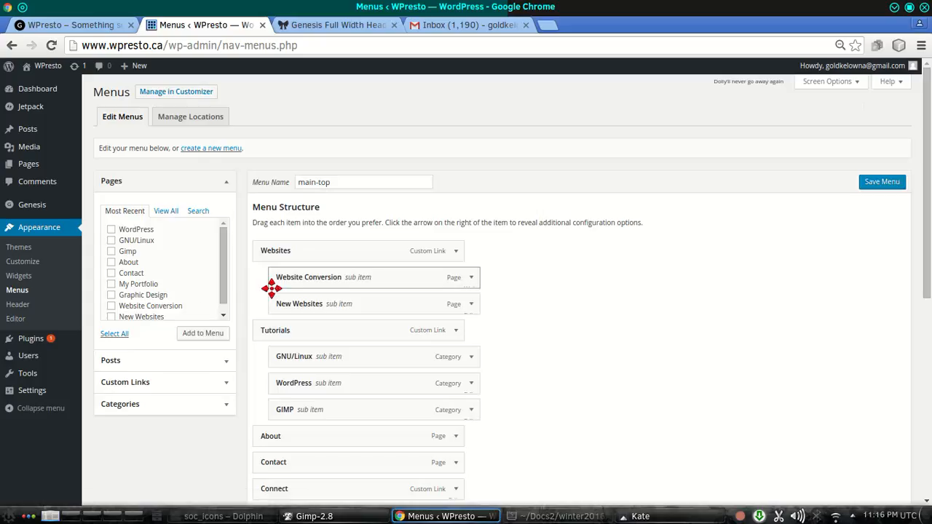
scroll(262, 289, "down", 1)
scroll(327, 345, "down", 6)
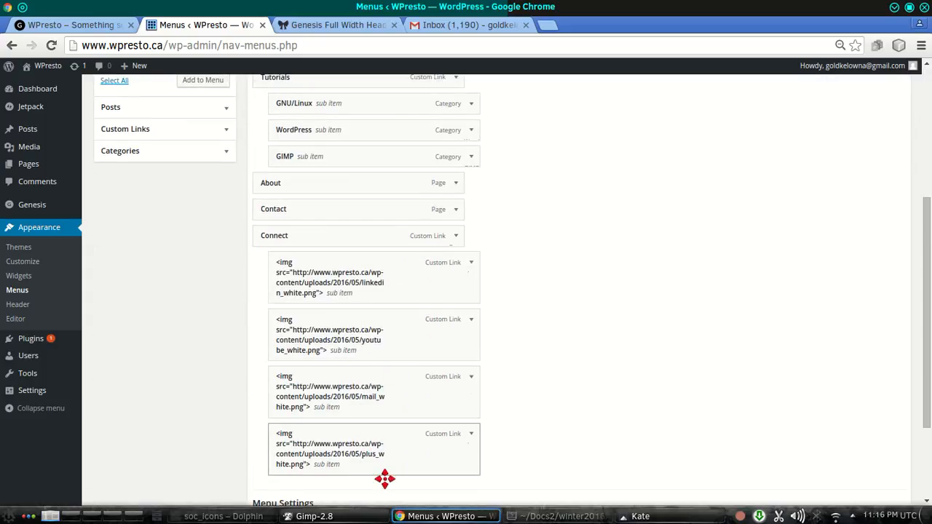
scroll(398, 366, "down", 2)
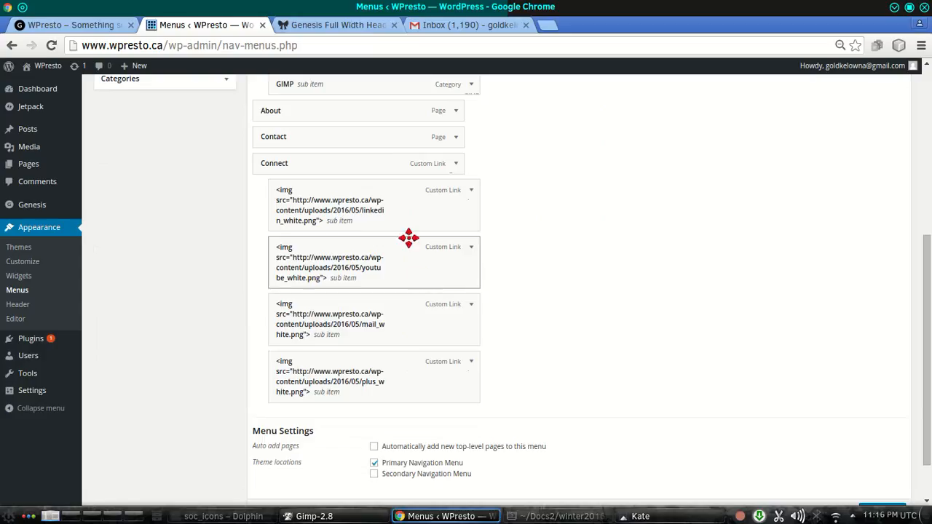
scroll(354, 266, "up", 2)
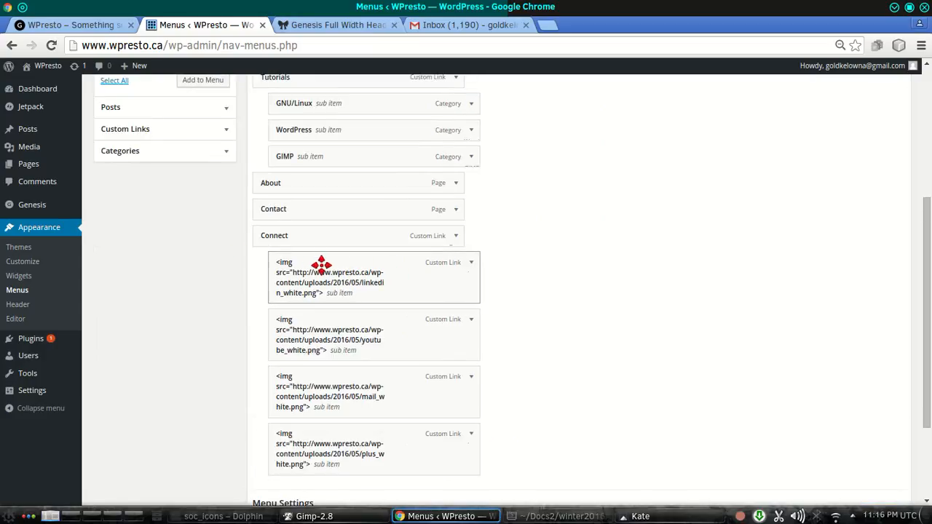
scroll(173, 228, "up", 1)
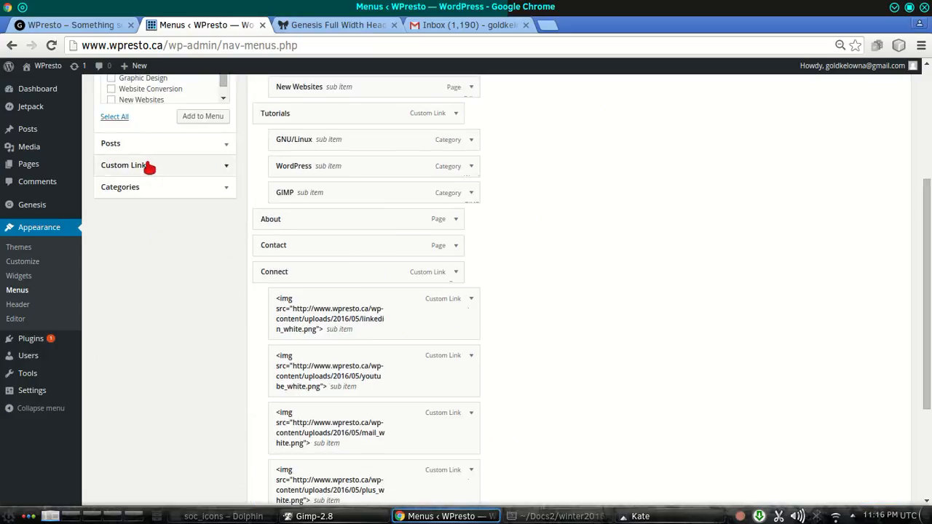
Step: Draft a new custom link with <img src=""> as its link text
left_click(148, 168)
scroll(167, 239, "up", 3)
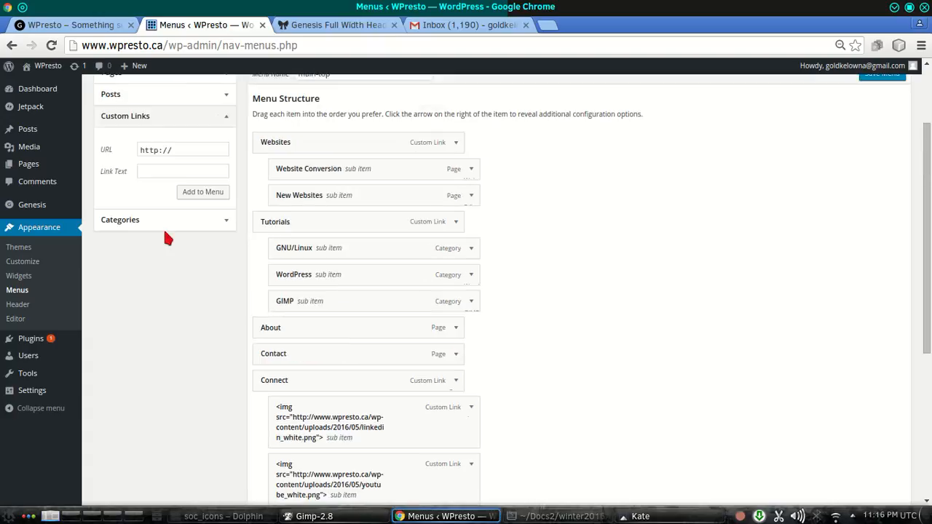
left_click(185, 150)
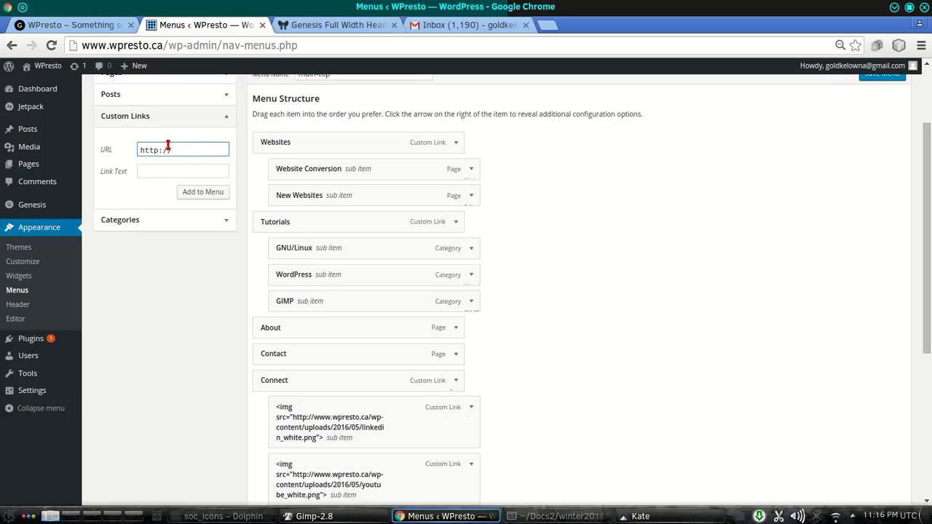
left_click(171, 171)
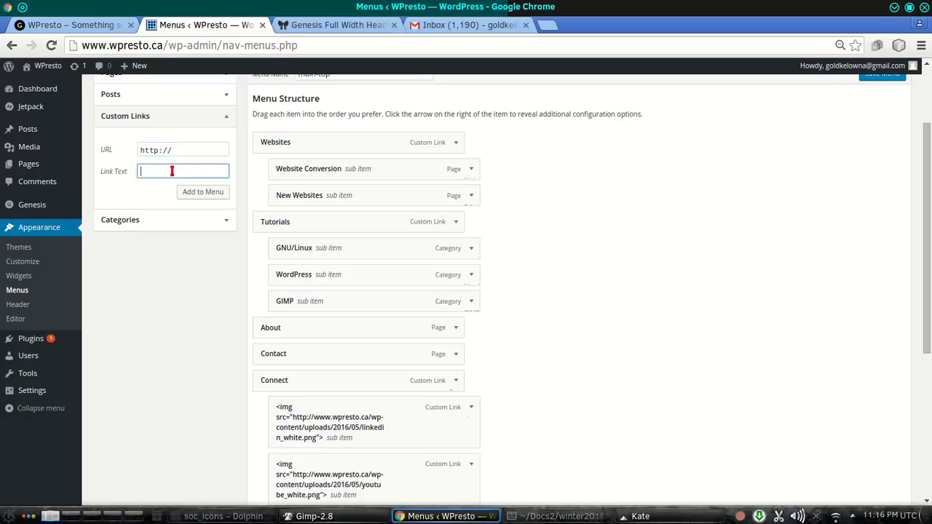
type("<>")
type("im")
type("g src")
type("=")
type("\"\"")
type("background-colo")
key("BackSpace")
key("BackSpace")
key("BackSpace")
key("BackSpace")
key("BackSpace")
key("BackSpace")
key("BackSpace")
key("BackSpace")
key("BackSpace")
key("BackSpace")
key("BackSpace")
key("BackSpace")
key("BackSpace")
key("BackSpace")
key("BackSpace")
type("www.")
type("sdfjasdkfasf")
type("/fsdf")
key("BackSpace")
key("BackSpace")
key("BackSpace")
key("BackSpace")
key("BackSpace")
key("BackSpace")
key("BackSpace")
key("BackSpace")
key("BackSpace")
key("BackSpace")
key("BackSpace")
key("BackSpace")
key("BackSpace")
key("BackSpace")
key("BackSpace")
key("BackSpace")
key("BackSpace")
key("BackSpace")
key("BackSpace")
key("BackSpace")
key("BackSpace")
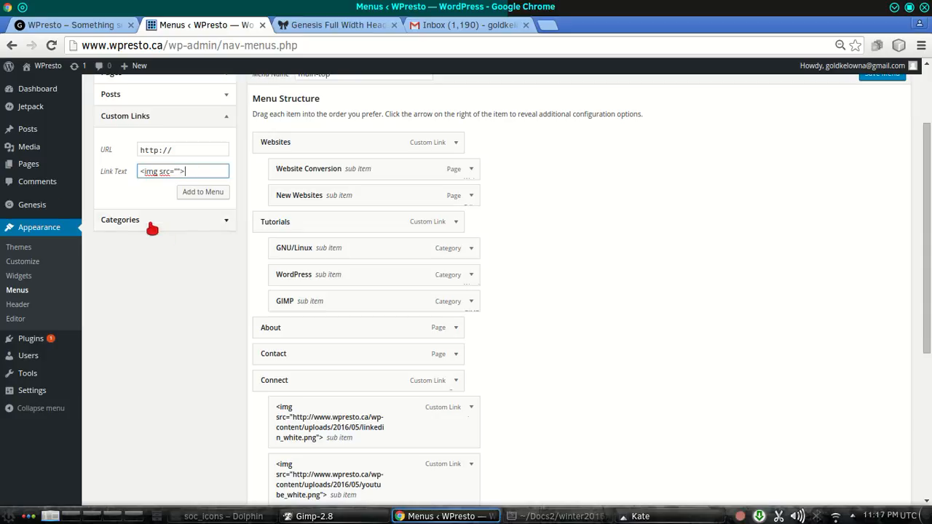
triple_click(188, 169)
key("BackSpace")
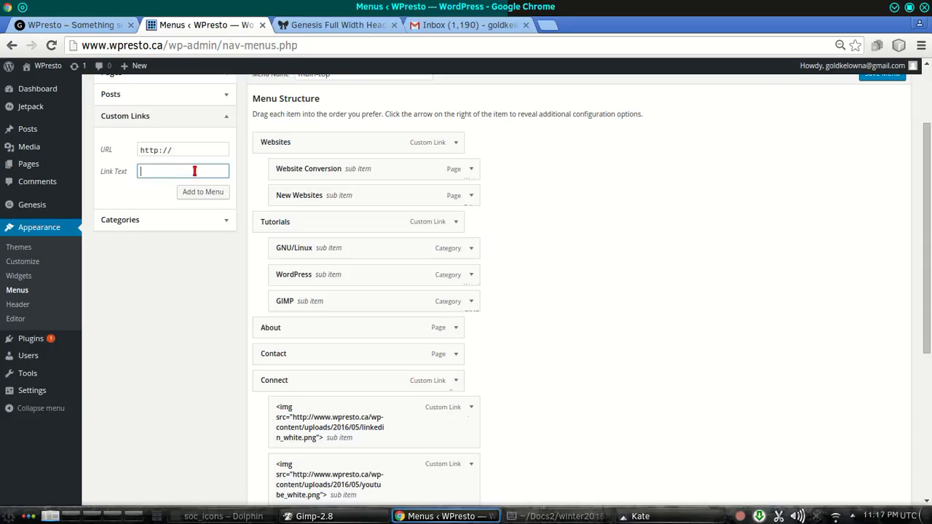
Step: Review the position and order of the LinkedIn, YouTube, mail and plus image links under Connect
scroll(658, 271, "down", 3)
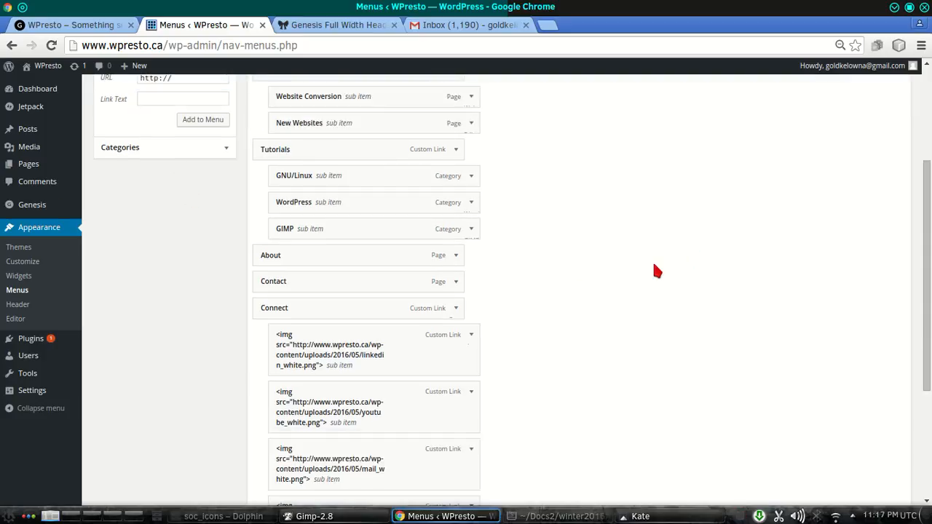
scroll(304, 303, "up", 2)
scroll(342, 335, "down", 3)
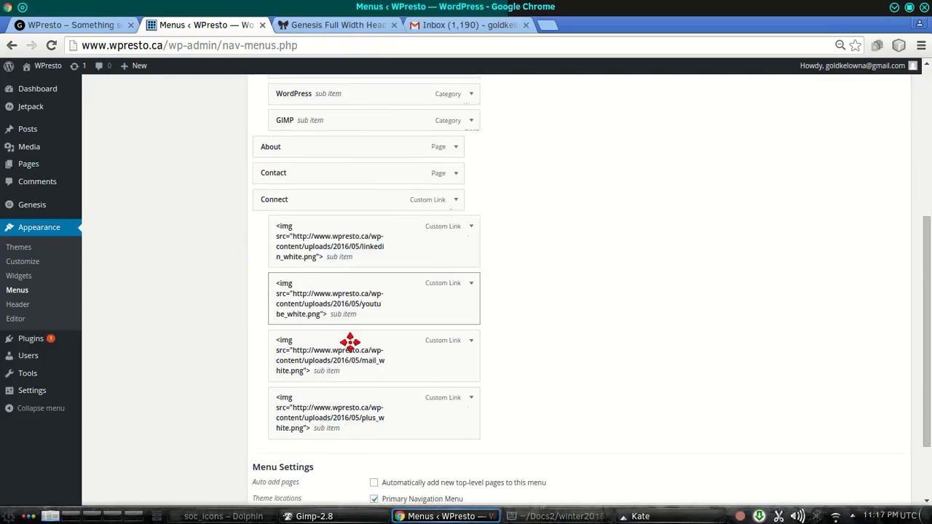
left_click_drag(339, 402, 318, 397)
left_click_drag(327, 360, 294, 290)
left_click_drag(311, 233, 326, 236)
left_click_drag(323, 287, 329, 298)
left_click_drag(325, 350, 343, 346)
mouse_move(322, 416)
left_mouse_down()
mouse_move(340, 412)
mouse_move(327, 415)
left_mouse_up()
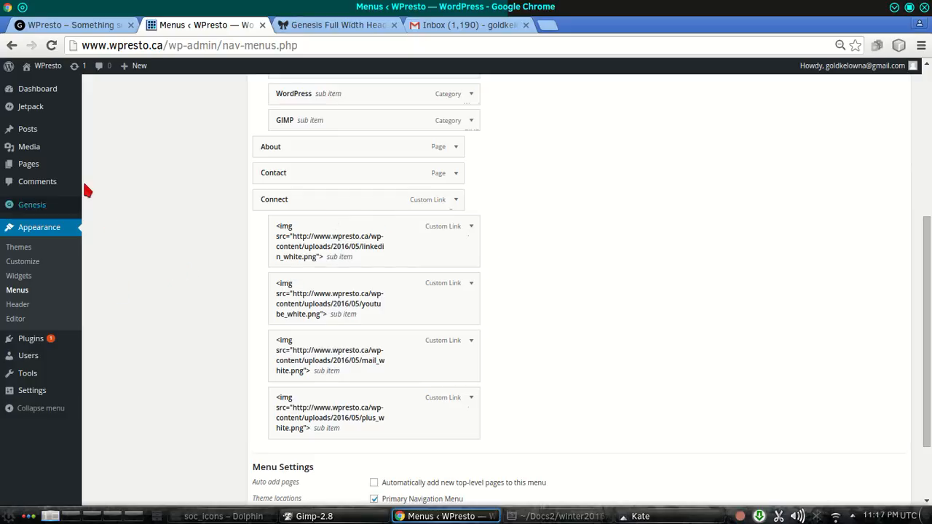
Step: Save the main-top menu and view the Connect submenu's icons on the live WPresto site
scroll(481, 331, "up", 3)
scroll(502, 320, "up", 3)
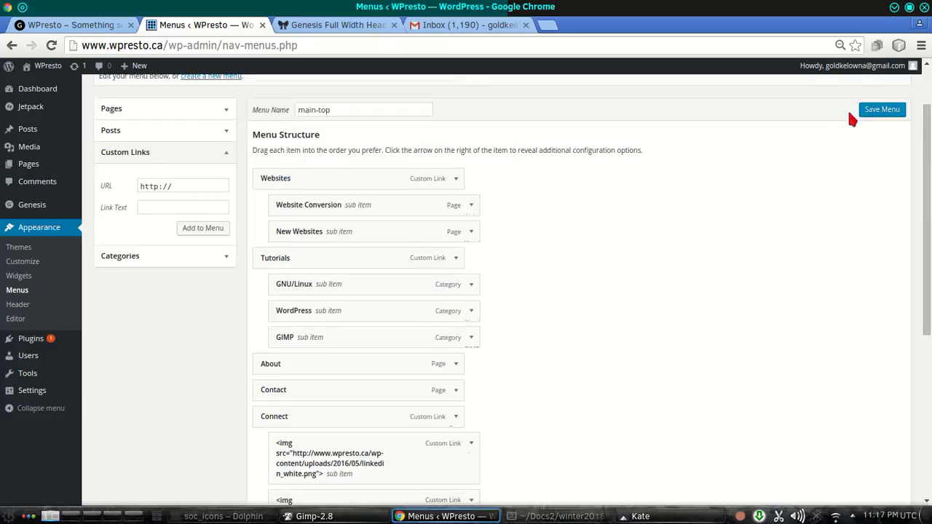
left_click(880, 110)
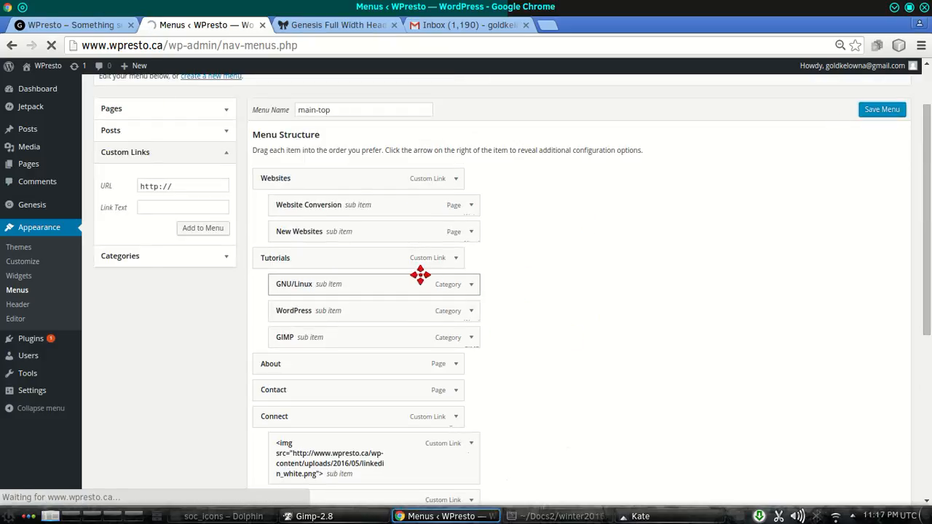
left_click(62, 25)
mouse_move(51, 78)
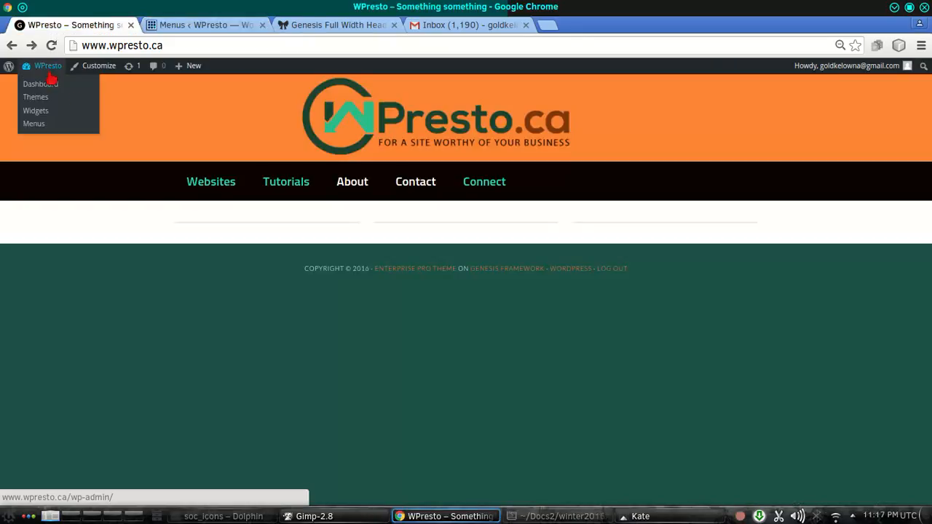
mouse_move(492, 183)
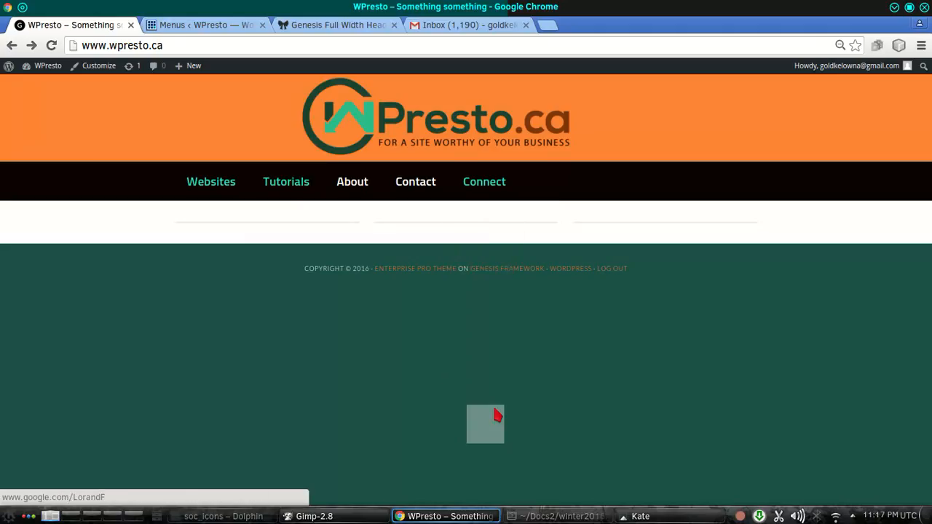
Step: Open the Enterprise Pro Theme's style.css for editing and find the .nav-primary rules under Primary Navigation
left_click(181, 25)
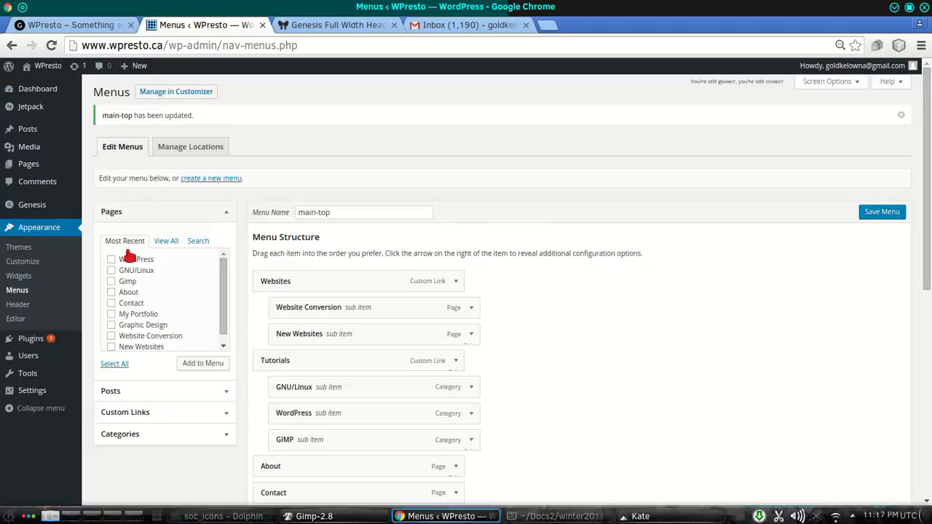
left_click(15, 321)
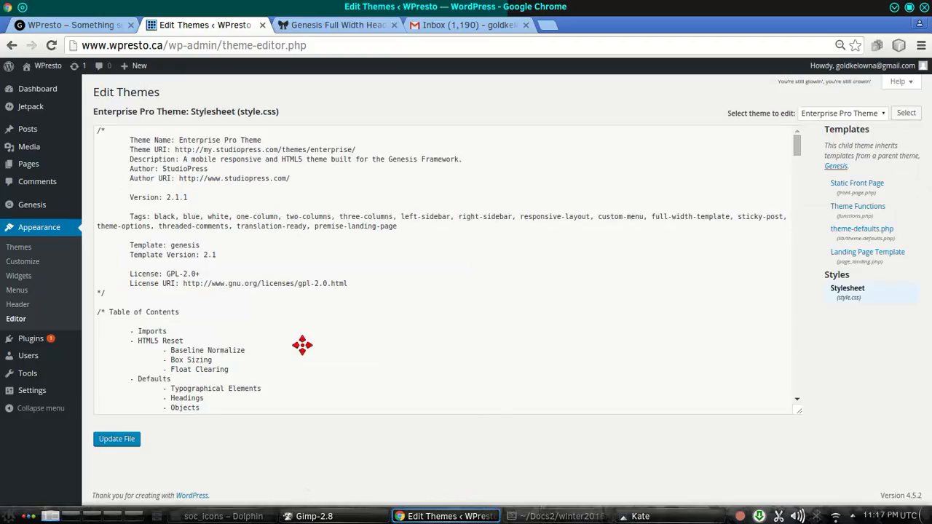
scroll(527, 270, "down", 7)
scroll(527, 270, "up", 6)
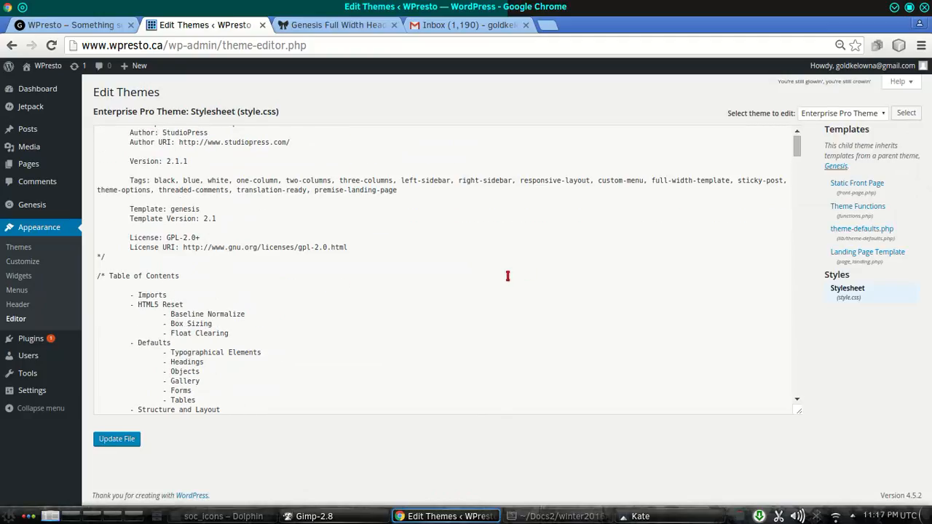
key("ctrl+f")
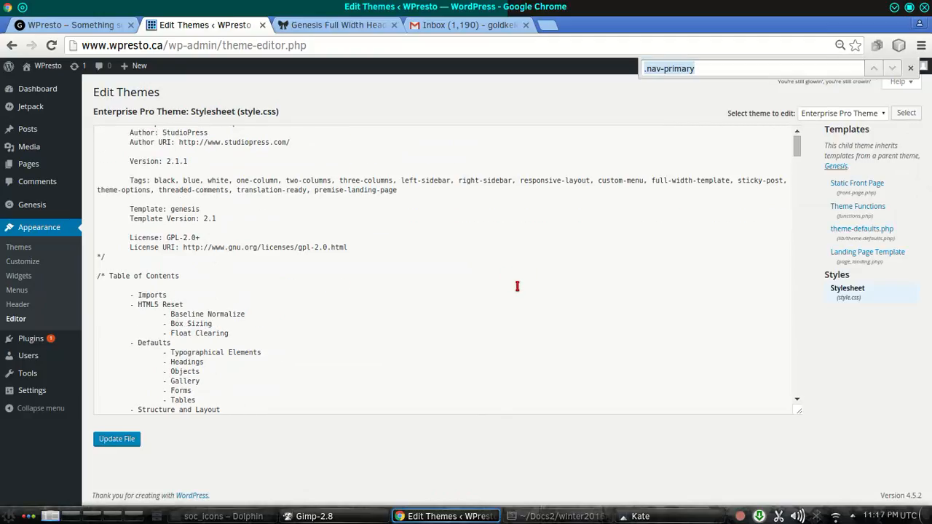
key("Return")
key("Return")
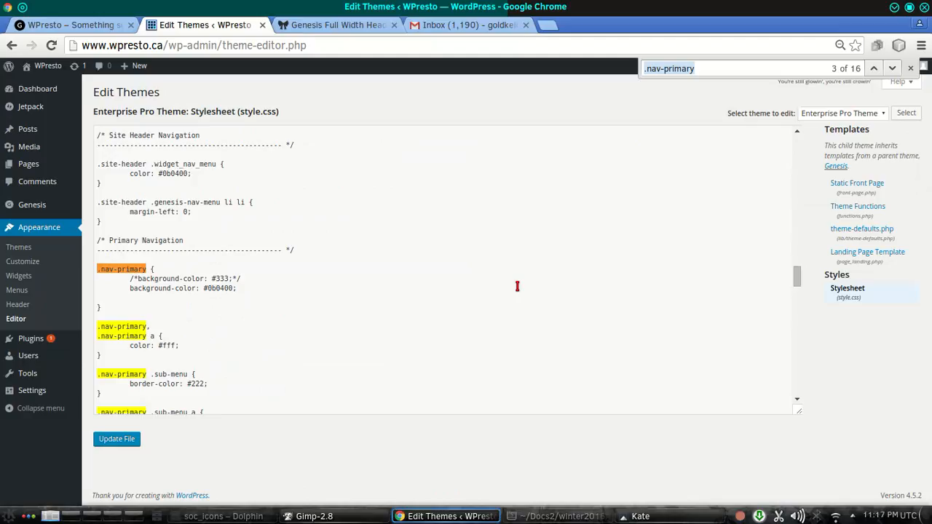
Step: Examine the .nav-primary submenu rules, and place the cursor after the background color in the .sub-menu a:hover rule
scroll(305, 319, "down", 2)
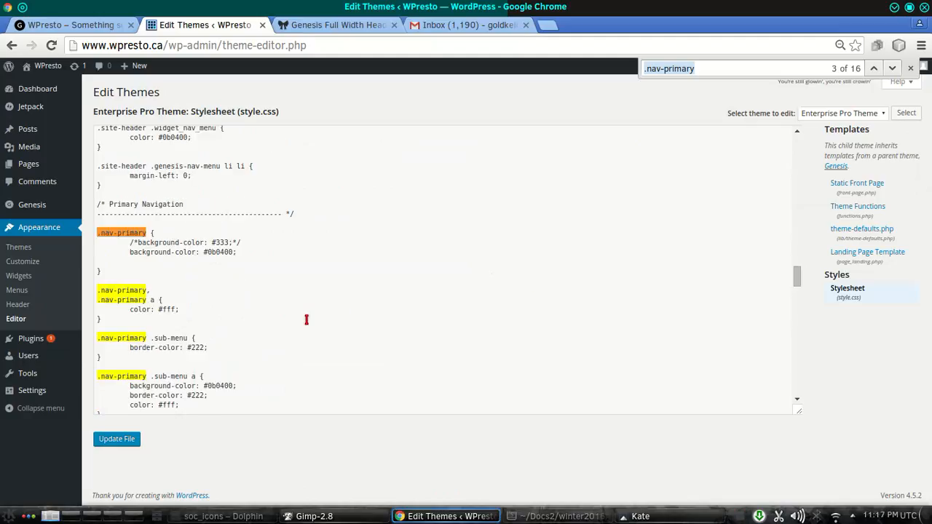
scroll(202, 339, "down", 1)
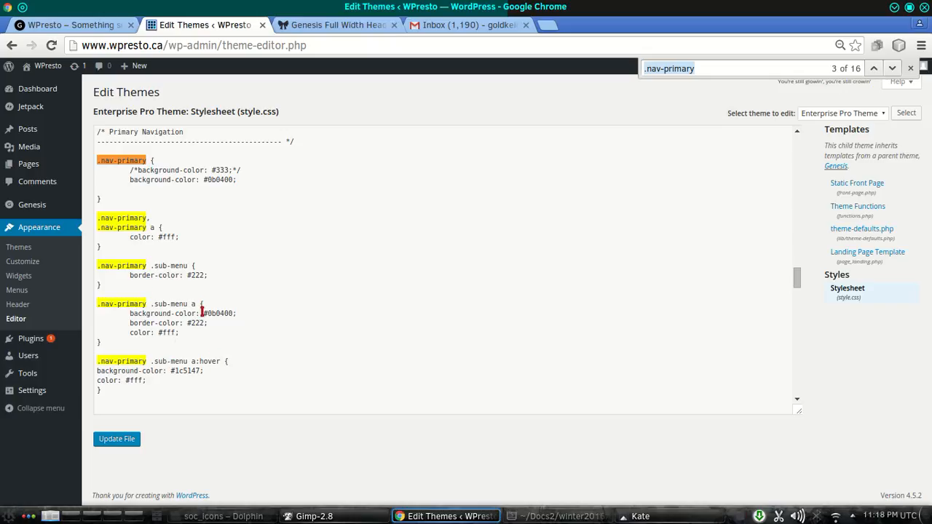
double_click(208, 362)
left_click(219, 370)
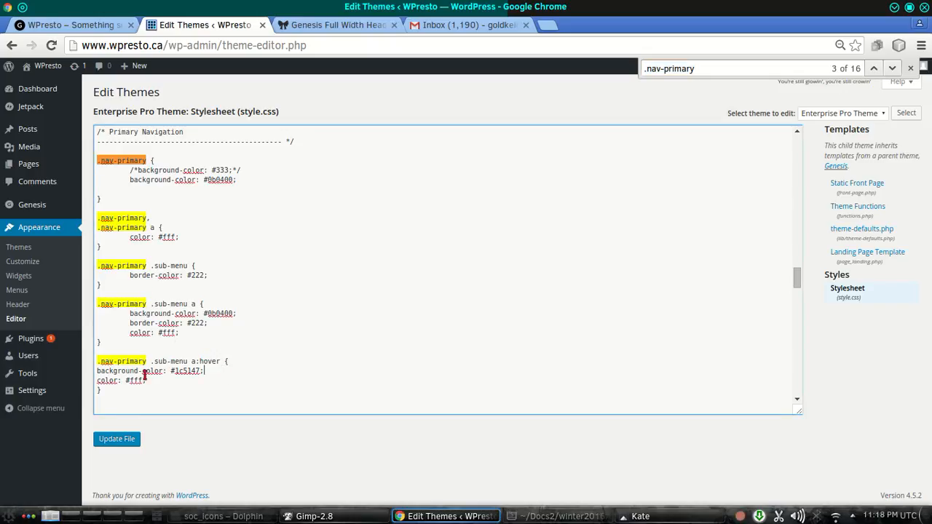